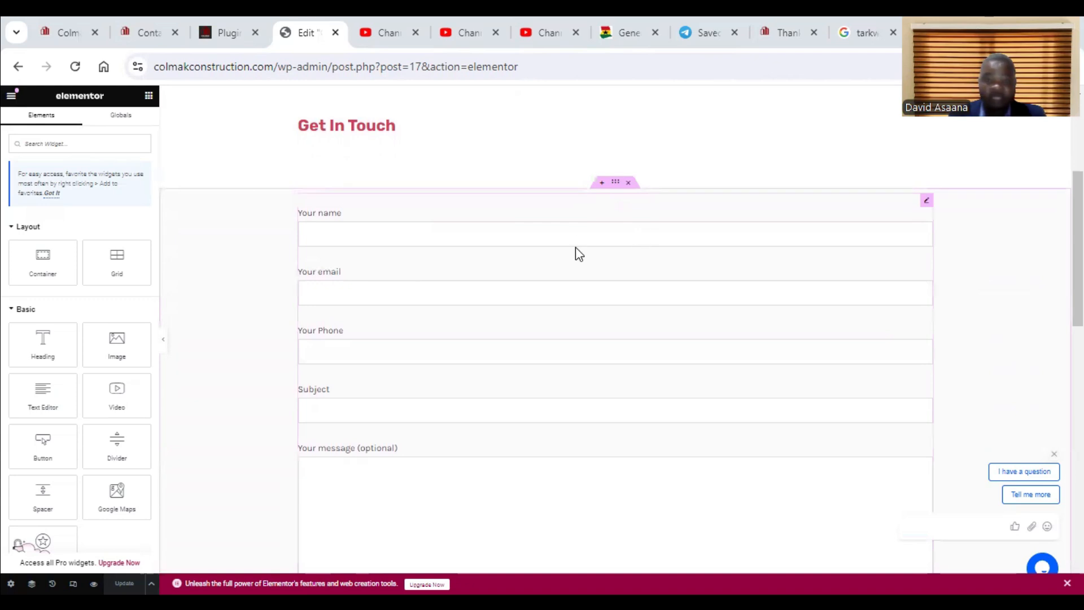
# Review the contact form on the page in the Elementor editor and the site's thank-you page for submitted messages.
pyautogui.click(356, 233)
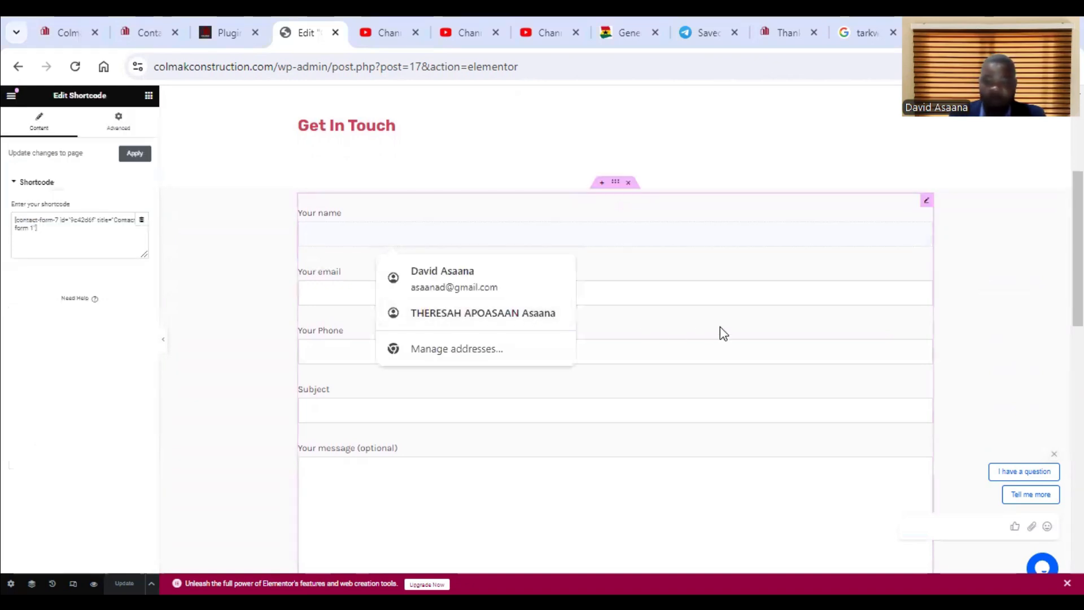
pyautogui.scroll(-5, 465, 356)
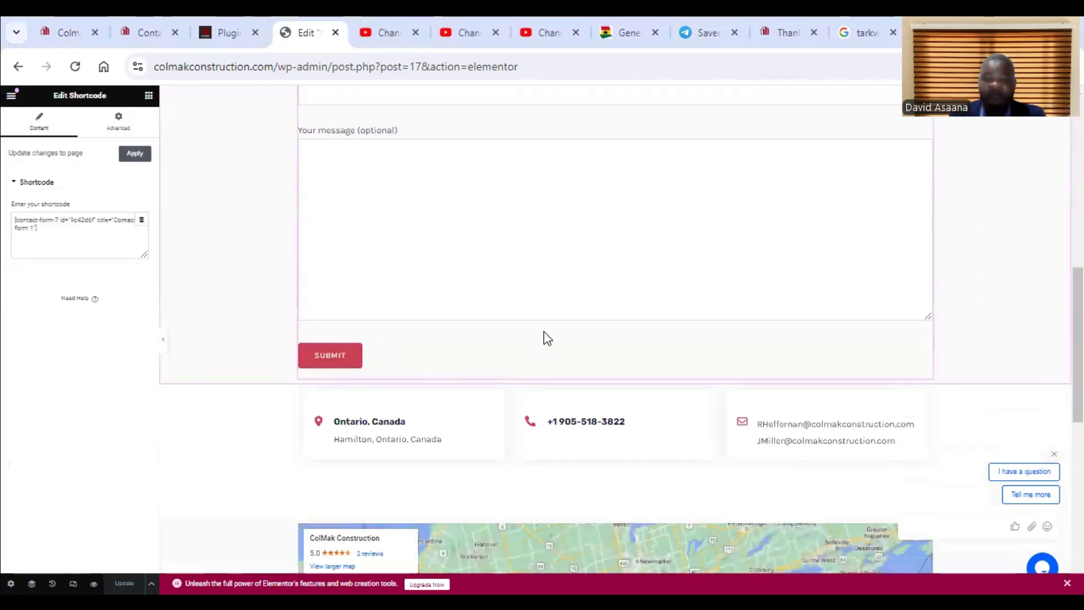
pyautogui.scroll(4, 624, 349)
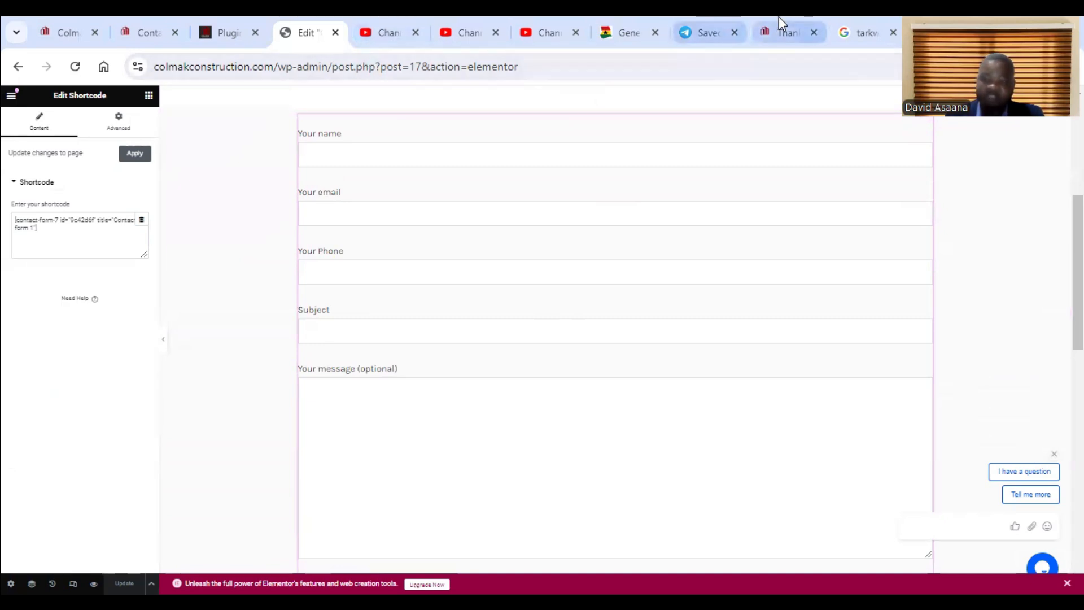
pyautogui.scroll(4, 409, 229)
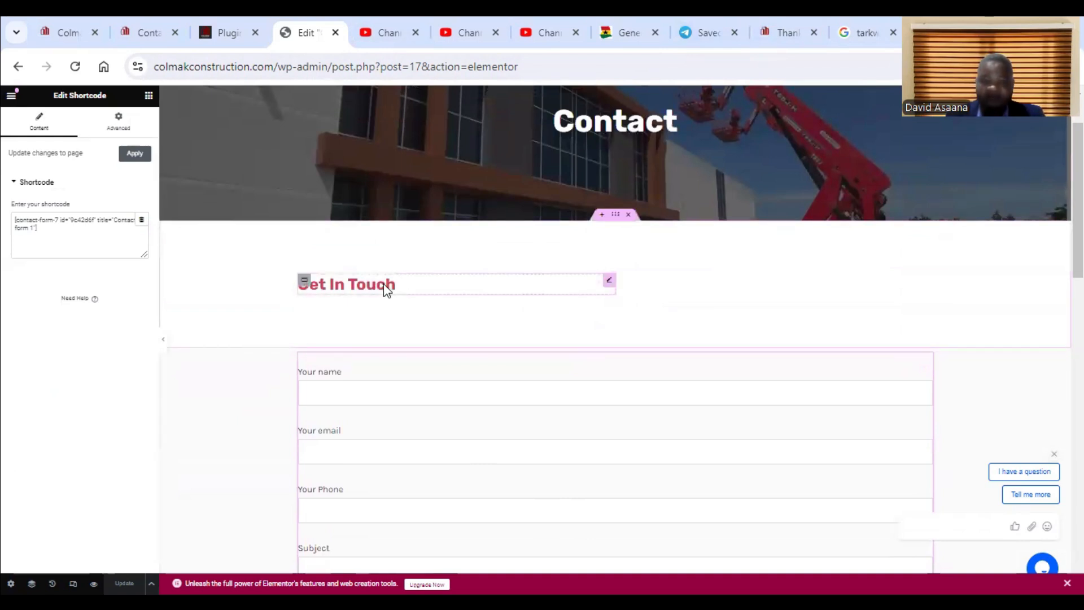
pyautogui.click(791, 22)
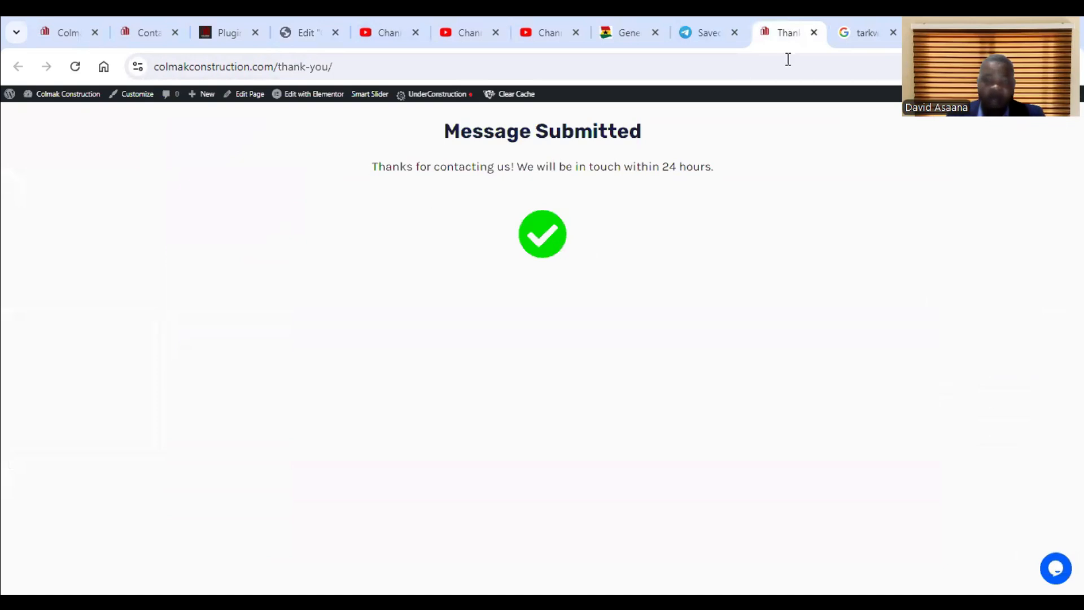
# Examine the live Contact page from its header through the form shortcode, contact details and map to the footer.
pyautogui.click(149, 24)
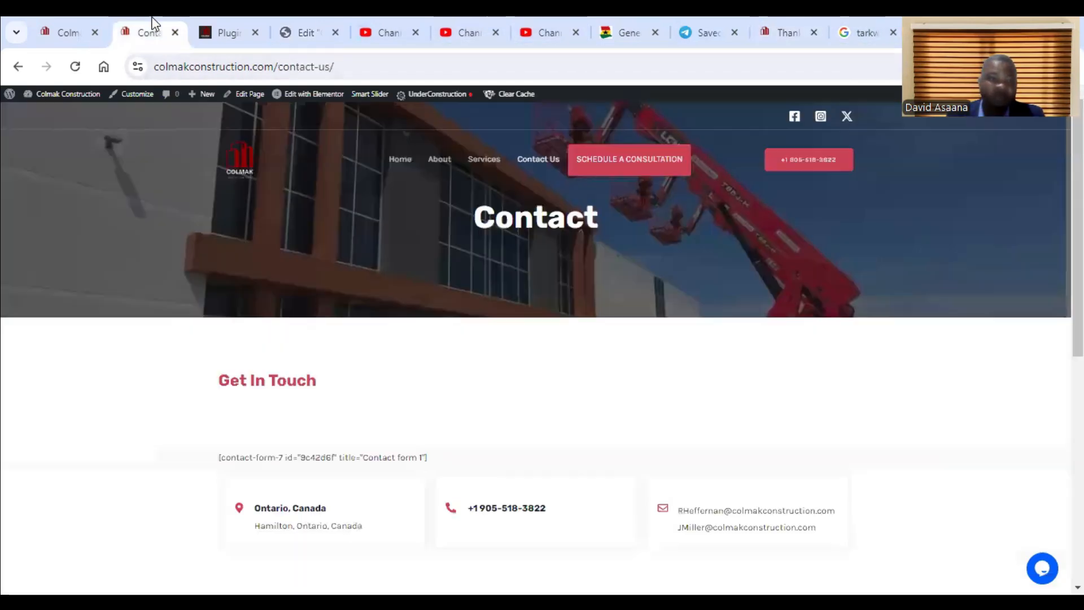
pyautogui.scroll(-7, 530, 384)
pyautogui.scroll(4, 564, 339)
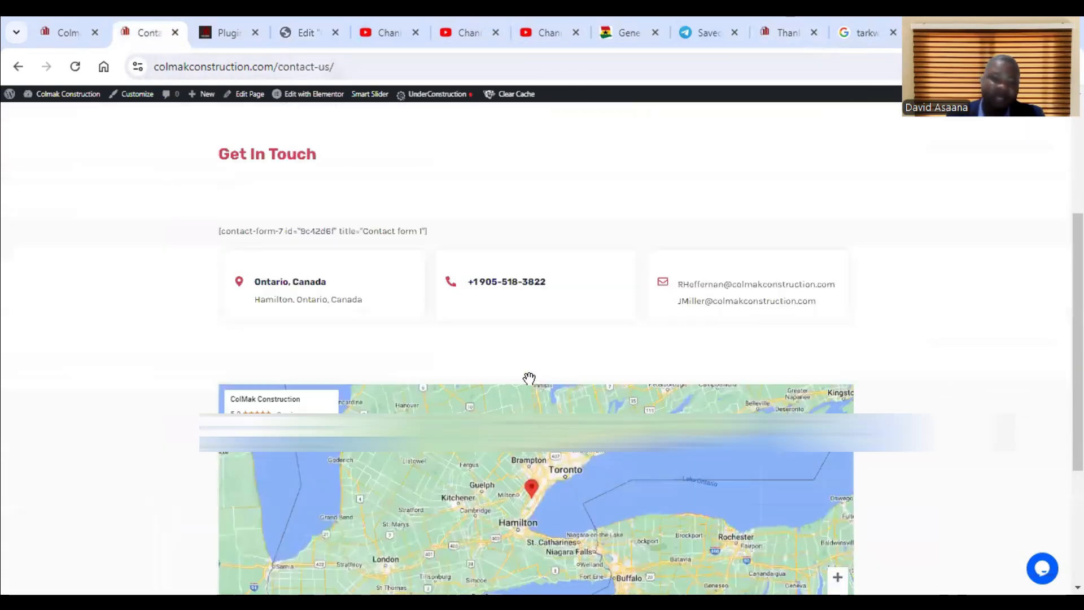
pyautogui.scroll(-1, 596, 271)
pyautogui.scroll(-2, 782, 410)
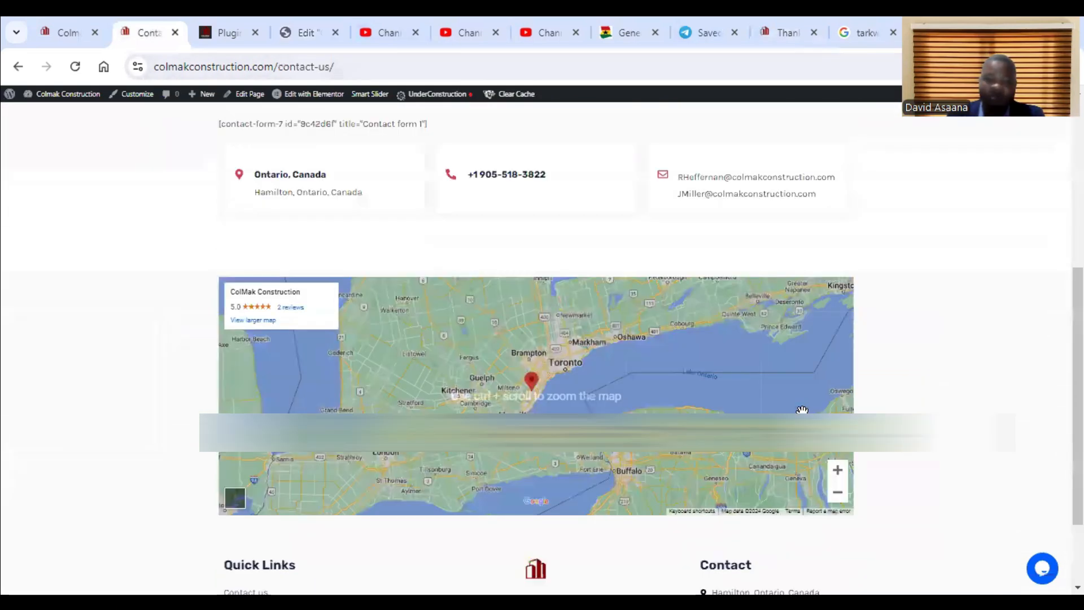
pyautogui.scroll(4, 822, 393)
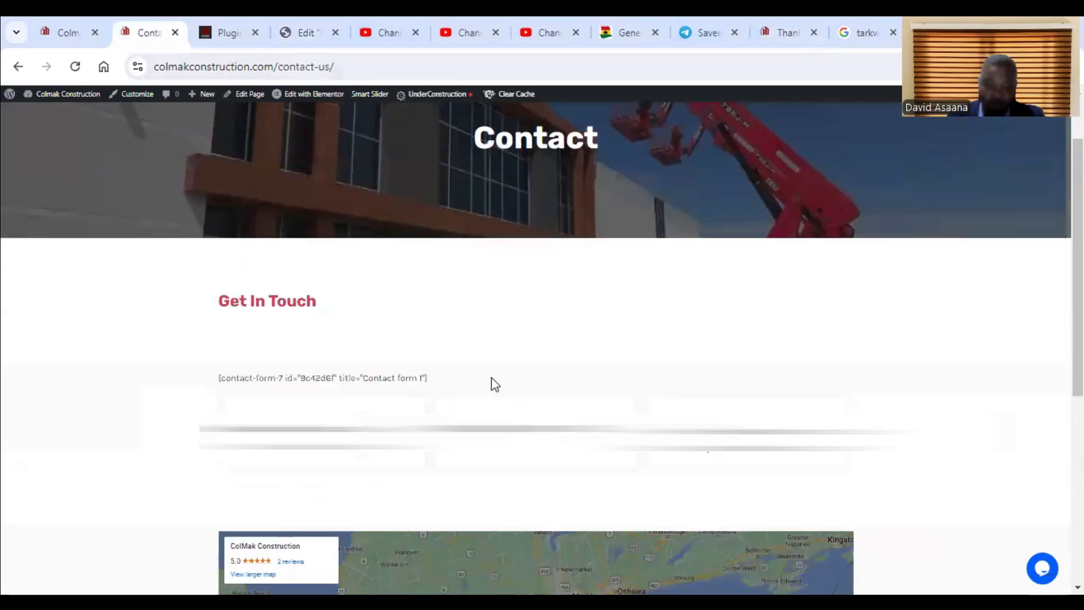
pyautogui.scroll(-3, 649, 322)
pyautogui.scroll(-1, 576, 265)
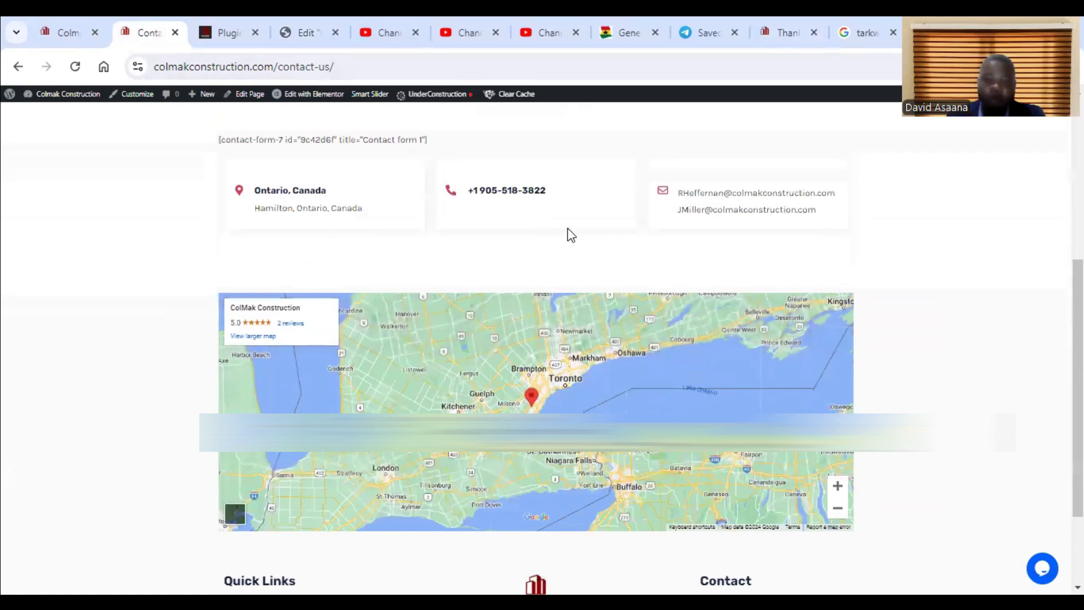
pyautogui.scroll(5, 568, 228)
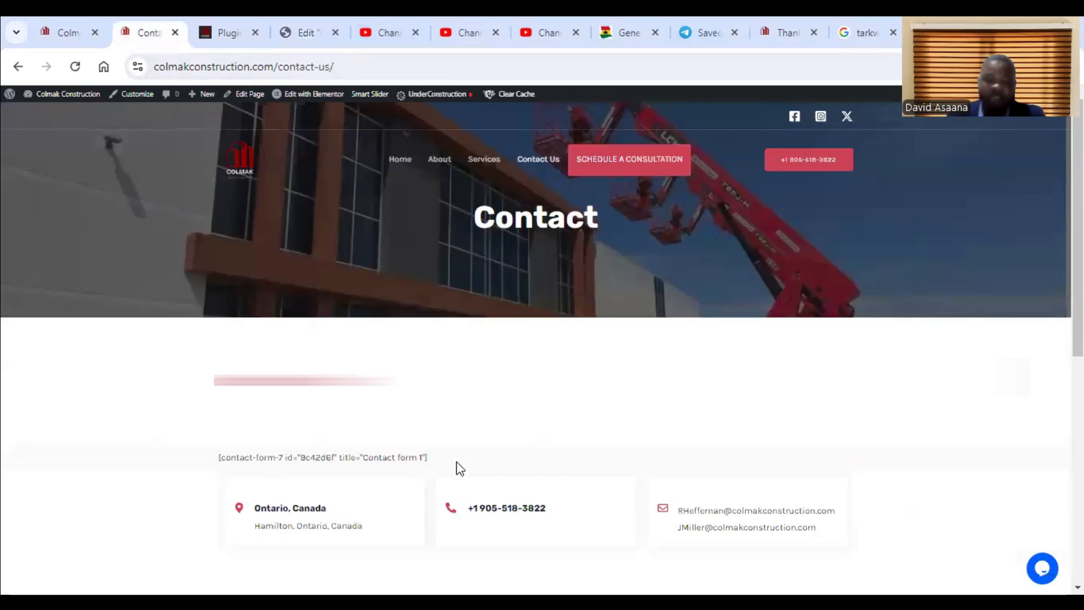
pyautogui.scroll(-3, 642, 288)
pyautogui.scroll(-4, 395, 180)
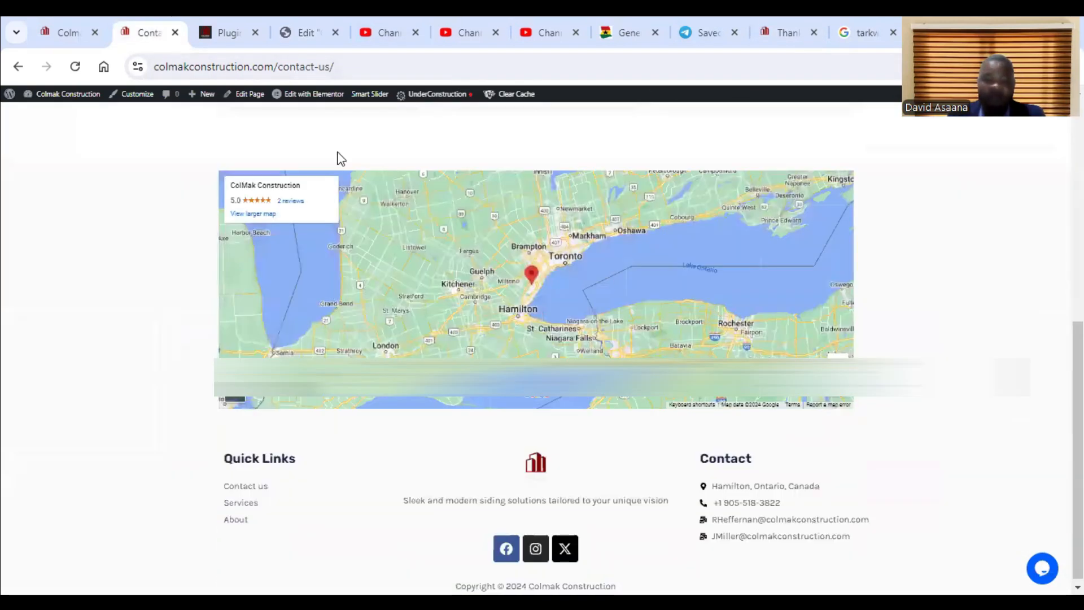
pyautogui.scroll(8, 316, 147)
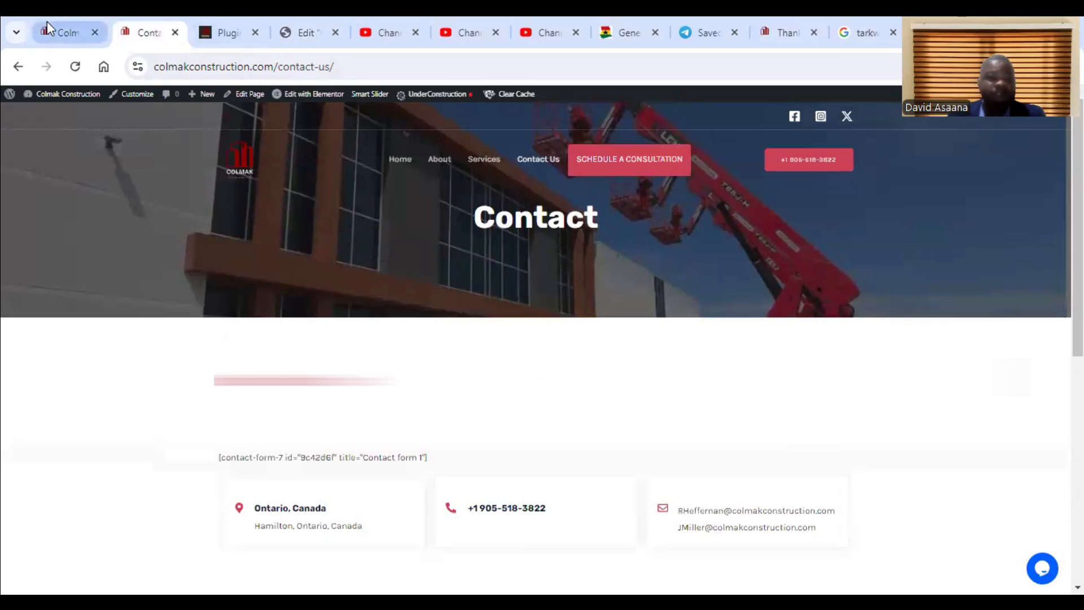
# Check the site's home page and look through the list of installed WordPress plugins.
pyautogui.click(47, 21)
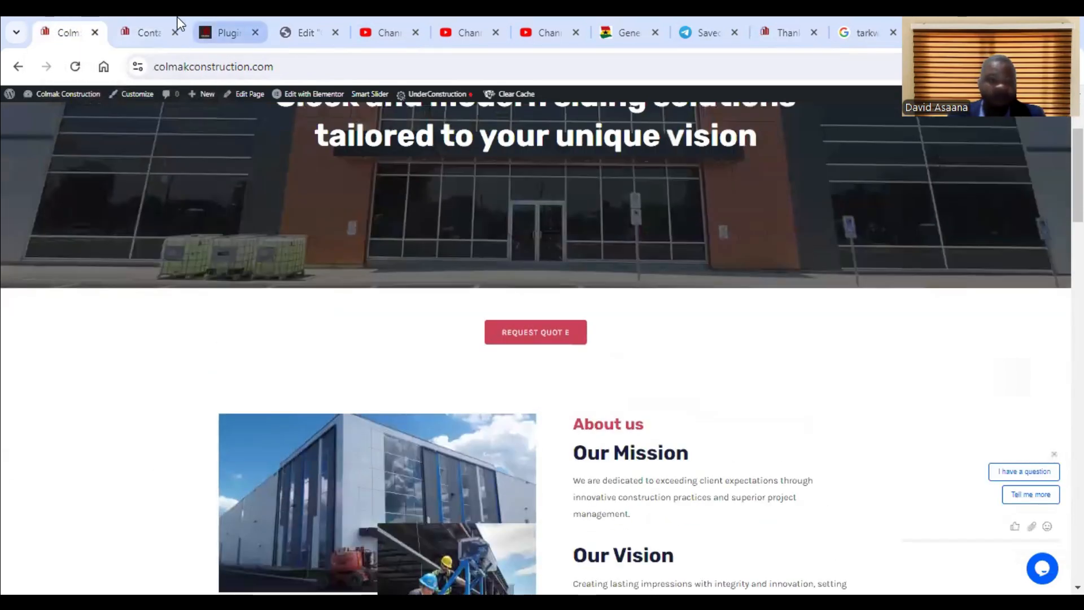
pyautogui.click(135, 29)
pyautogui.click(218, 28)
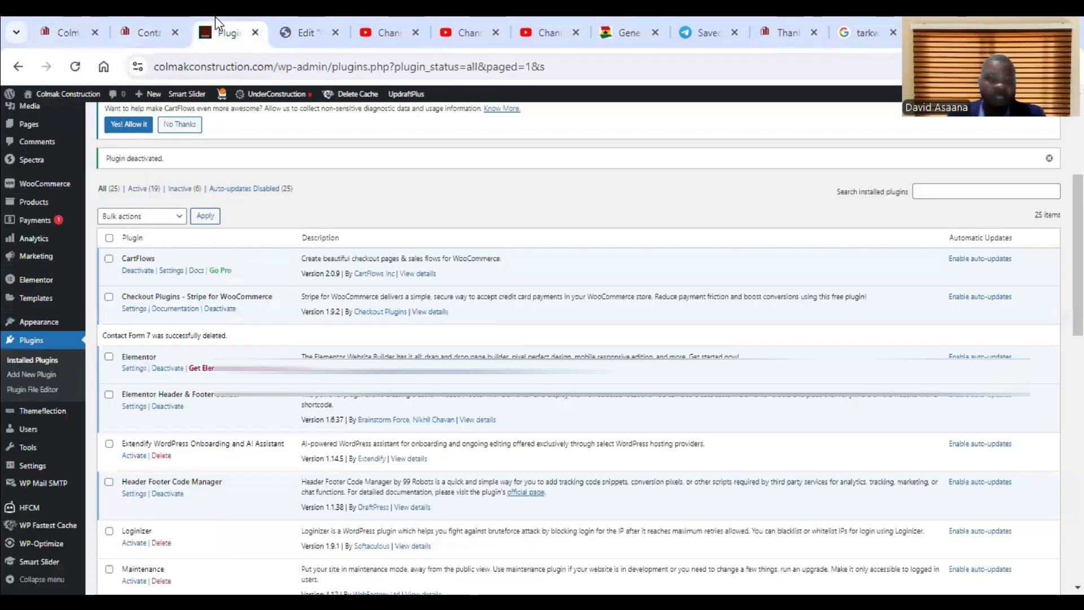
pyautogui.scroll(-6, 725, 435)
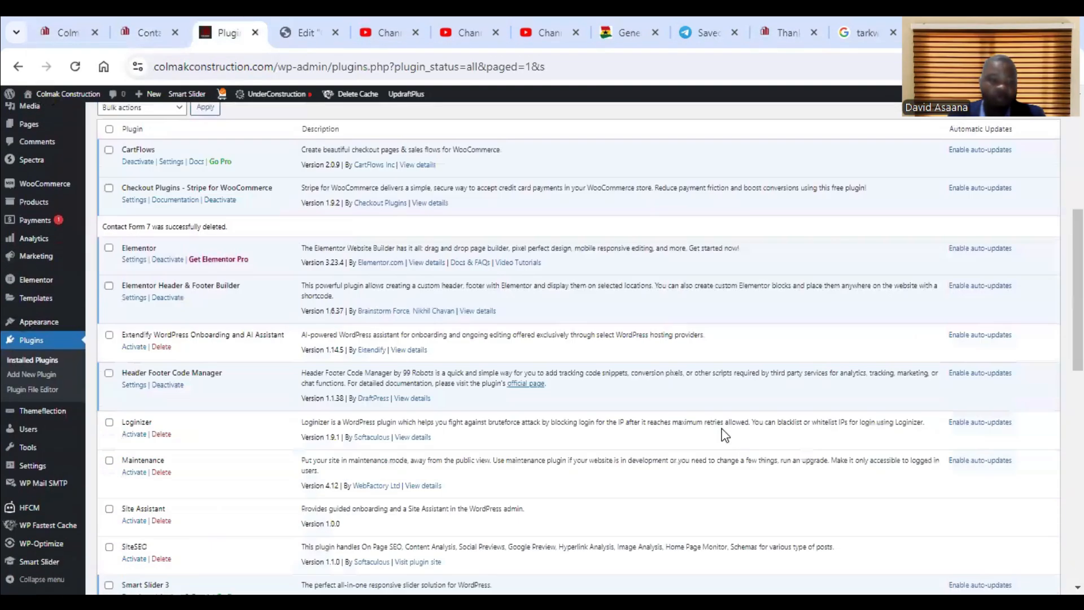
pyautogui.scroll(-8, 724, 436)
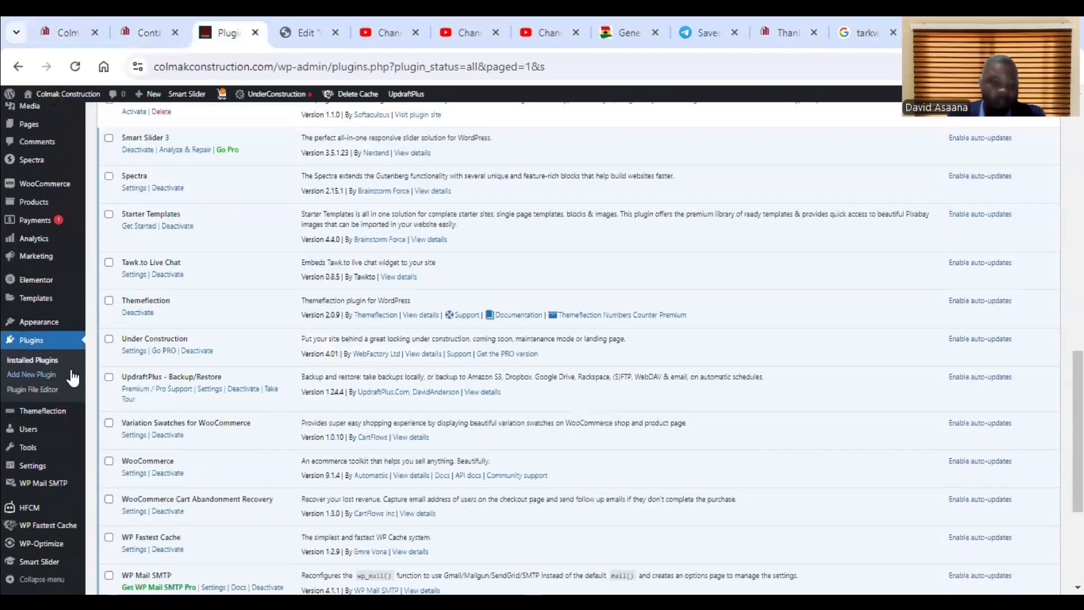
# Find the "Contact Form 7" plugin in the plugin directory, then install and activate it.
pyautogui.scroll(1, 795, 441)
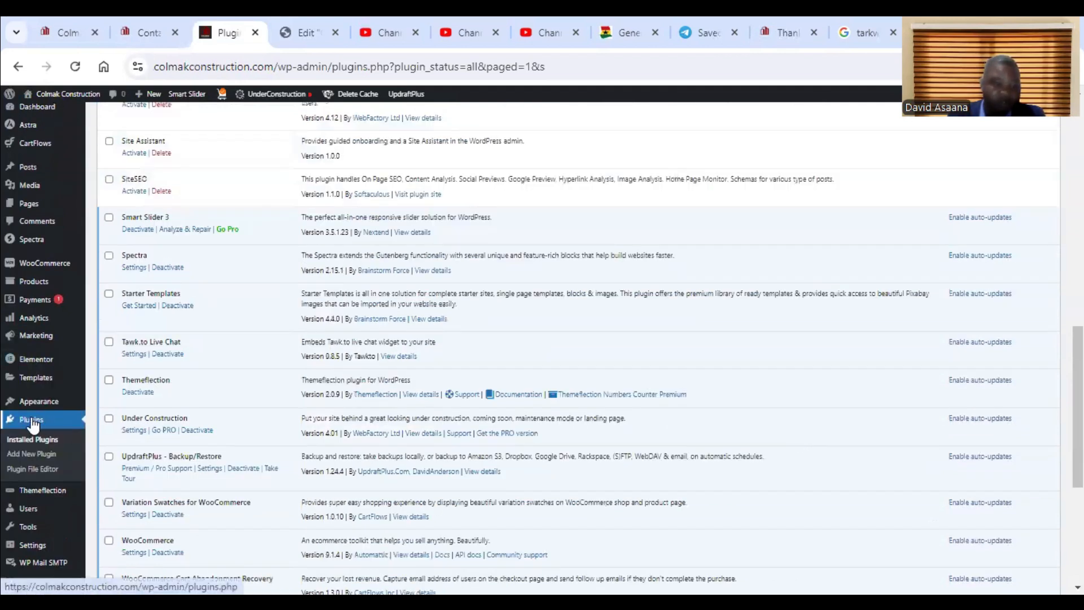
pyautogui.click(32, 455)
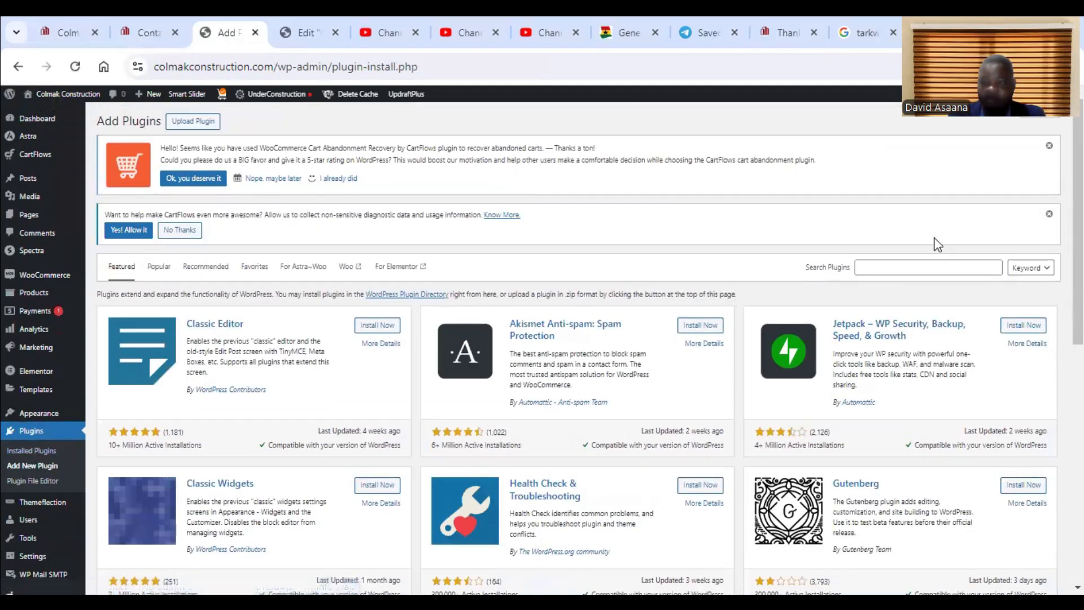
pyautogui.click(880, 264)
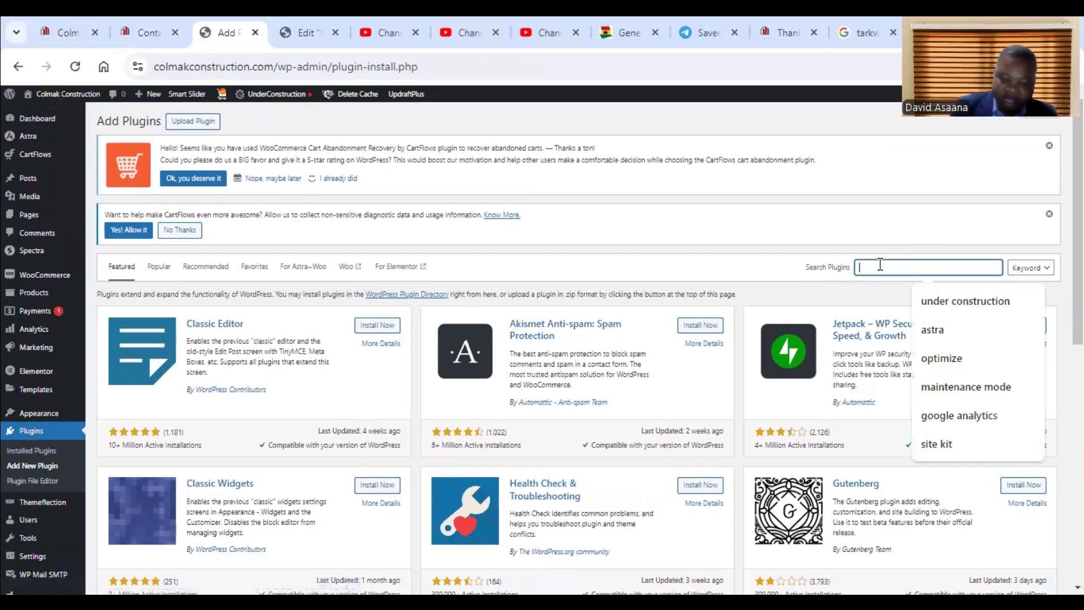
pyautogui.write('contact form 7')
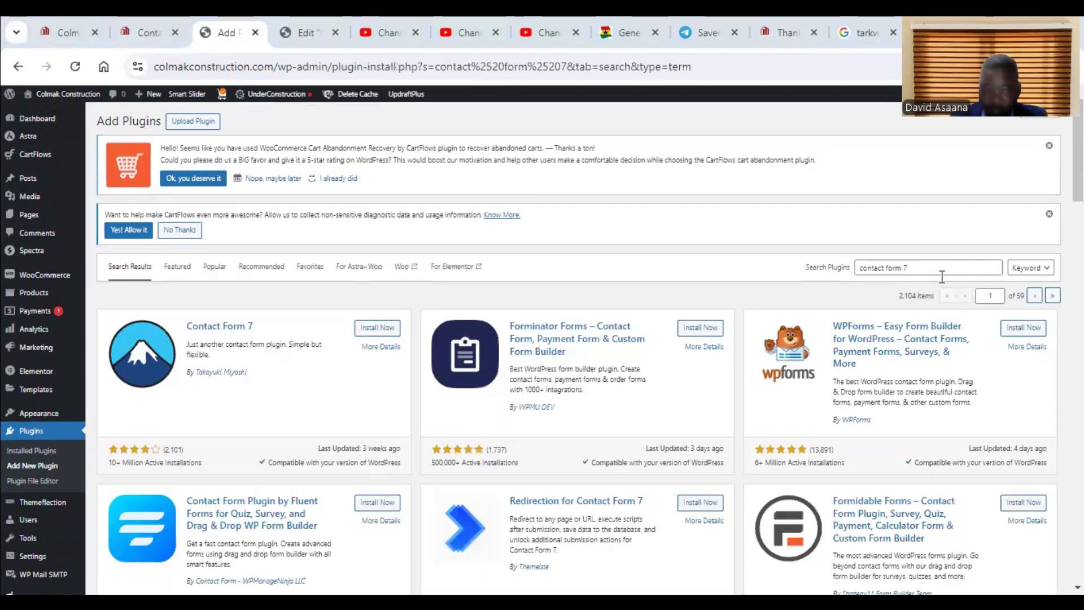
pyautogui.click(368, 333)
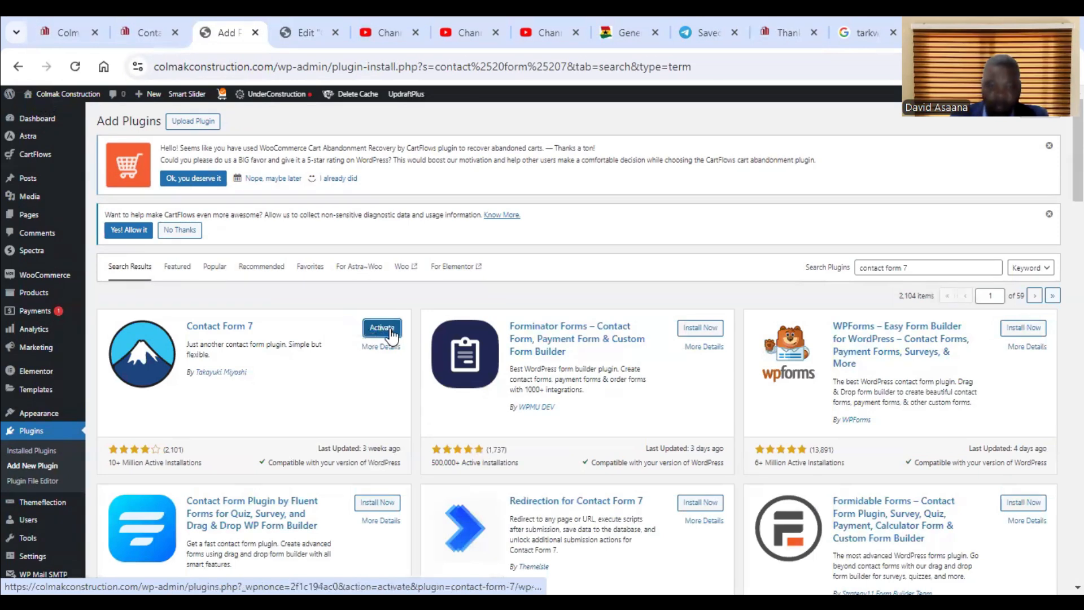
pyautogui.click(383, 332)
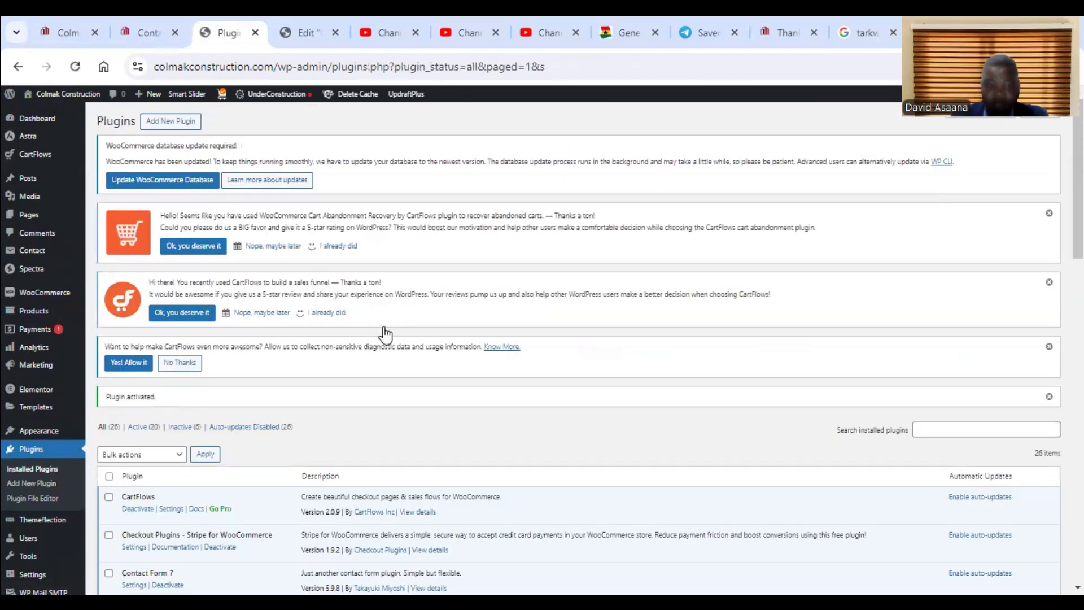
# Open the Contact Form 7 settings and check the existing "Contact form 1" entry in the list of forms.
pyautogui.scroll(-3, 337, 496)
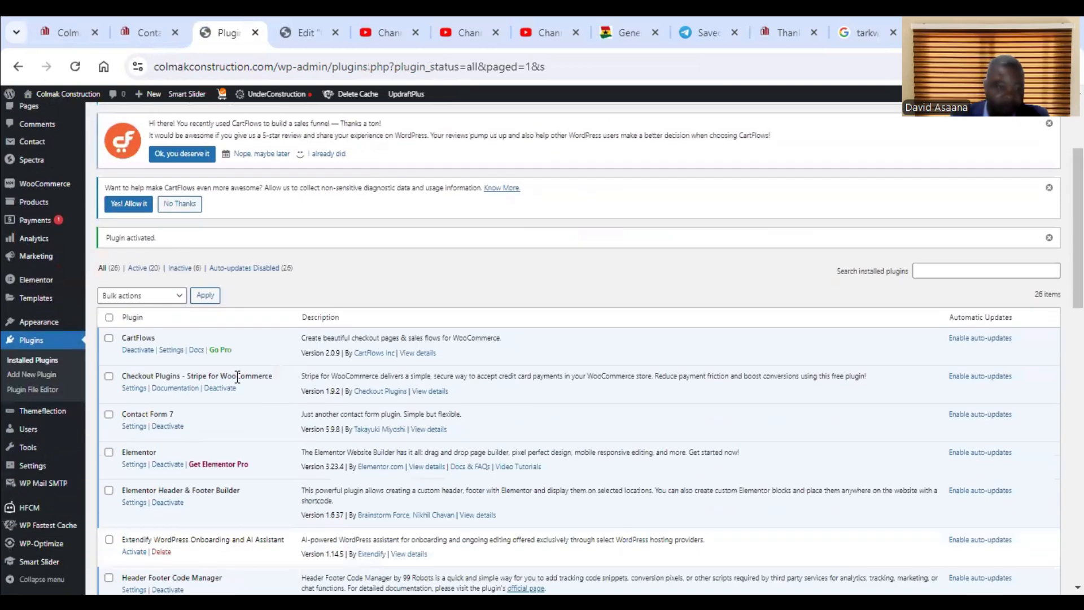
pyautogui.click(133, 427)
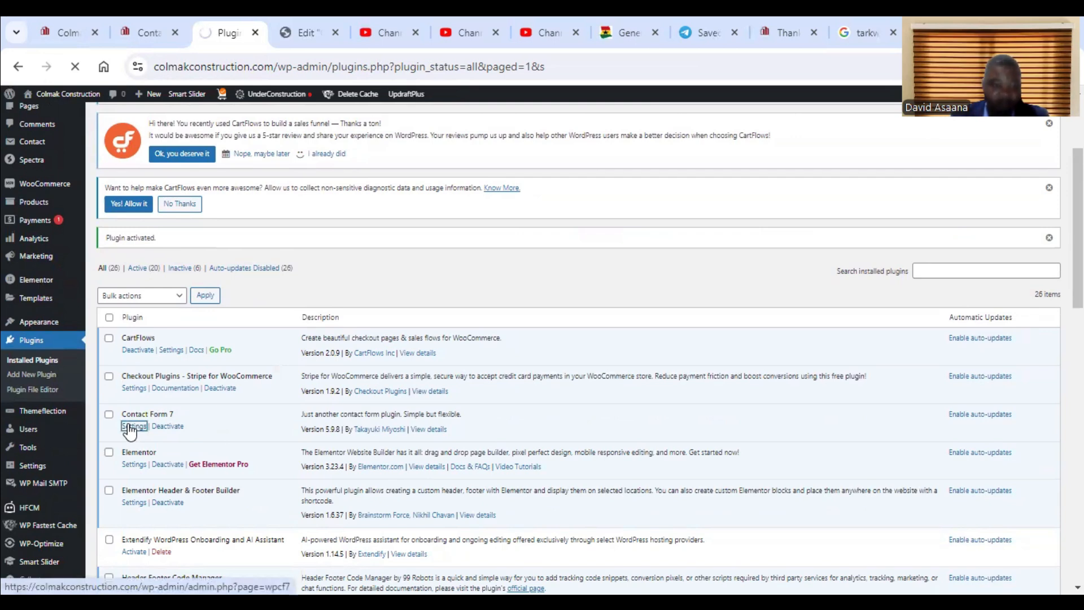
pyautogui.scroll(-3, 587, 394)
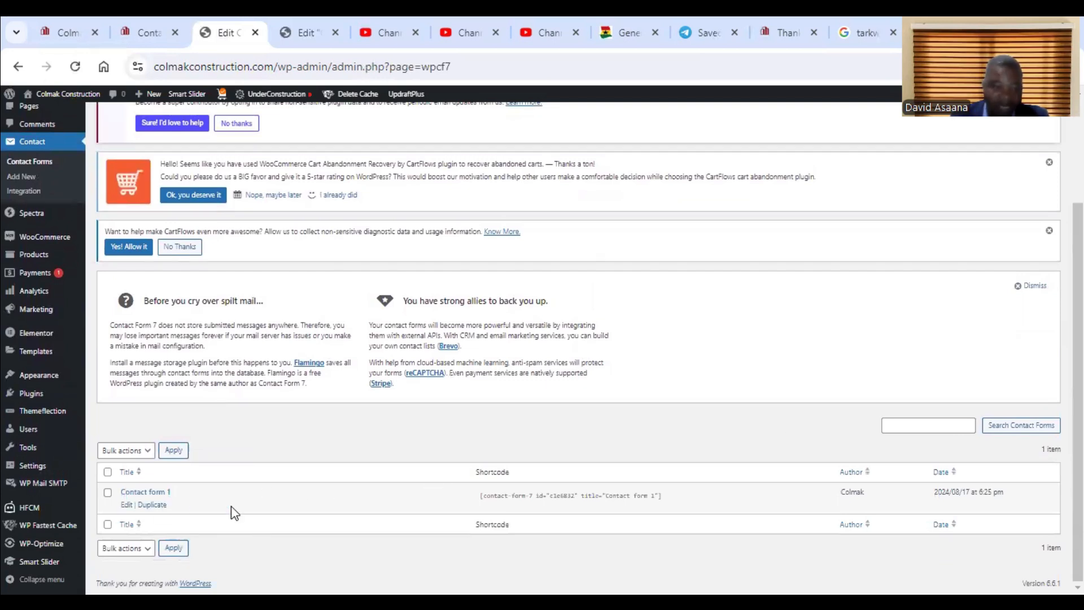
pyautogui.moveTo(128, 498)
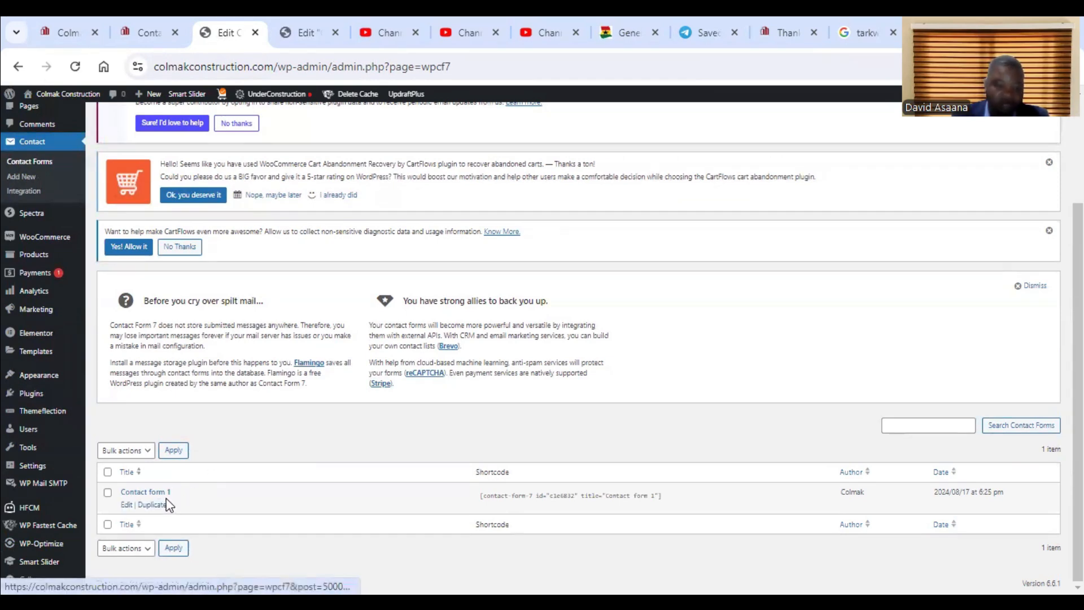
pyautogui.click(149, 26)
pyautogui.click(225, 18)
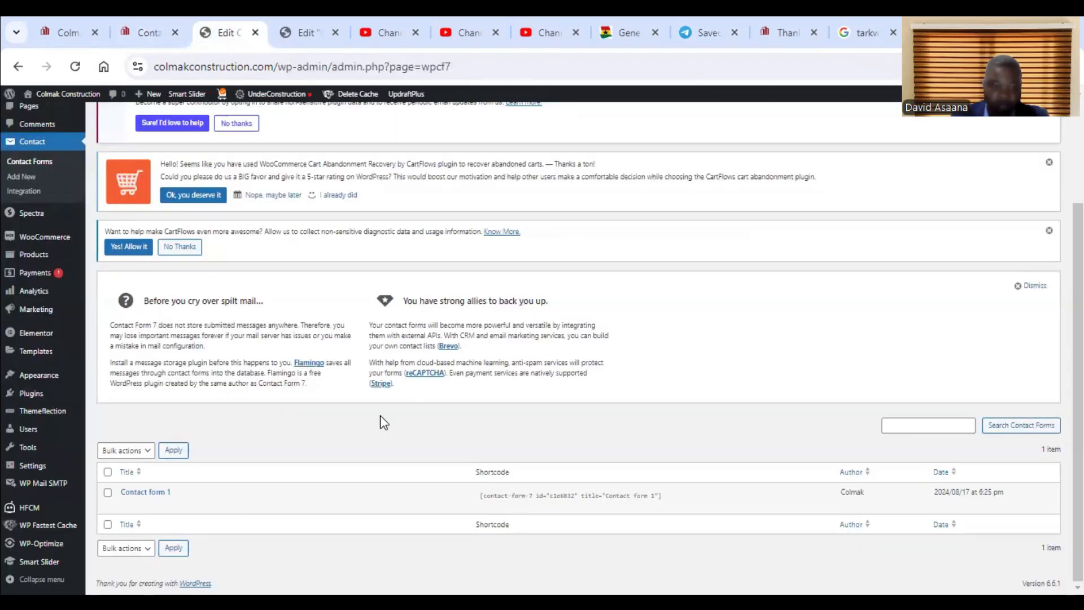
# Start a new contact form and title it "Book Consultation form".
pyautogui.scroll(3, 113, 420)
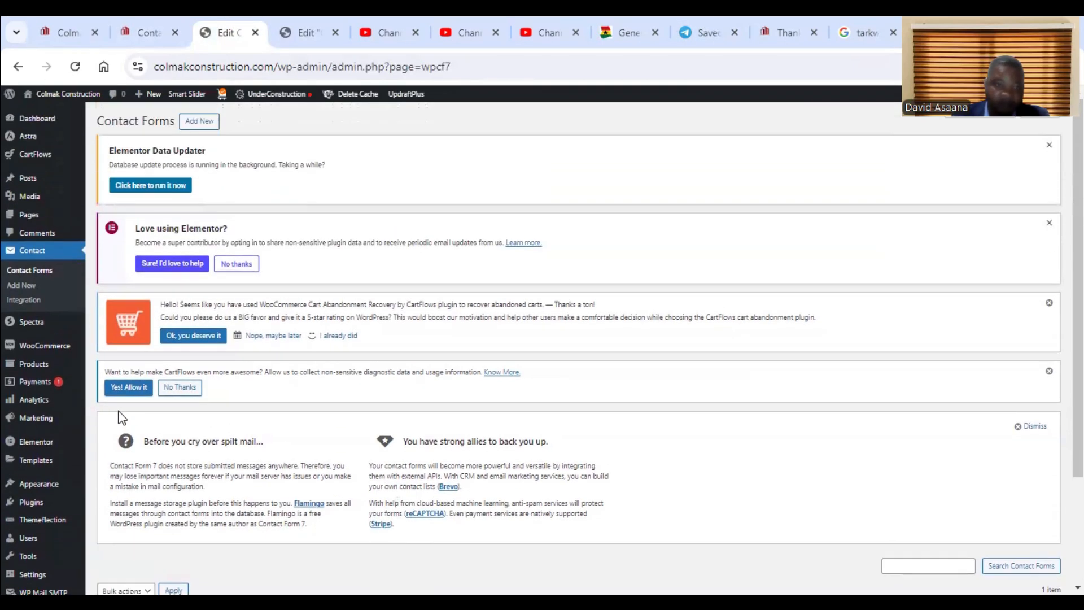
pyautogui.click(201, 122)
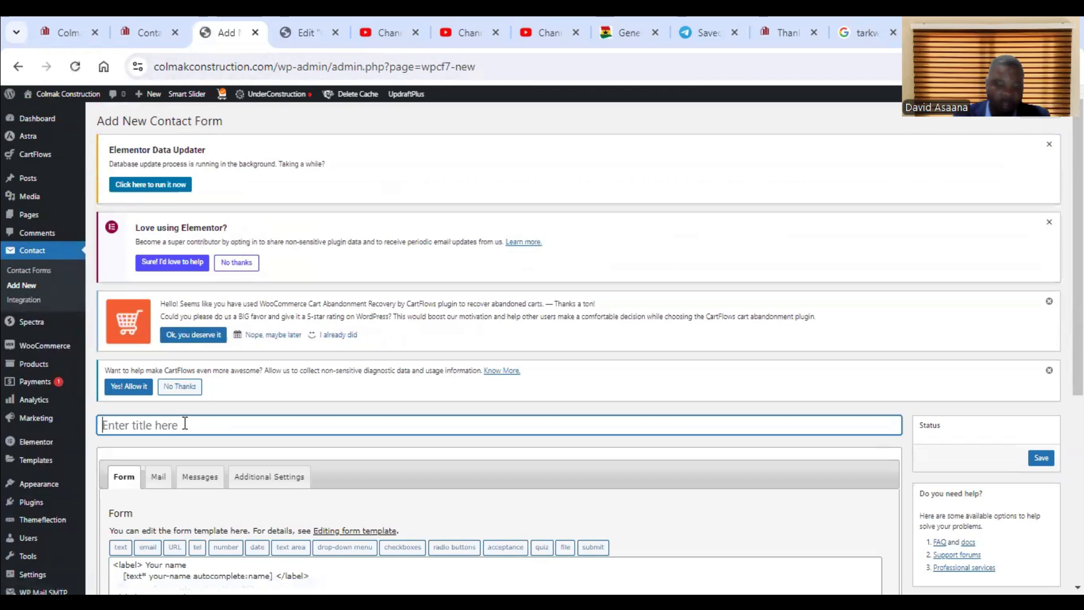
pyautogui.write('Book Consultation form')
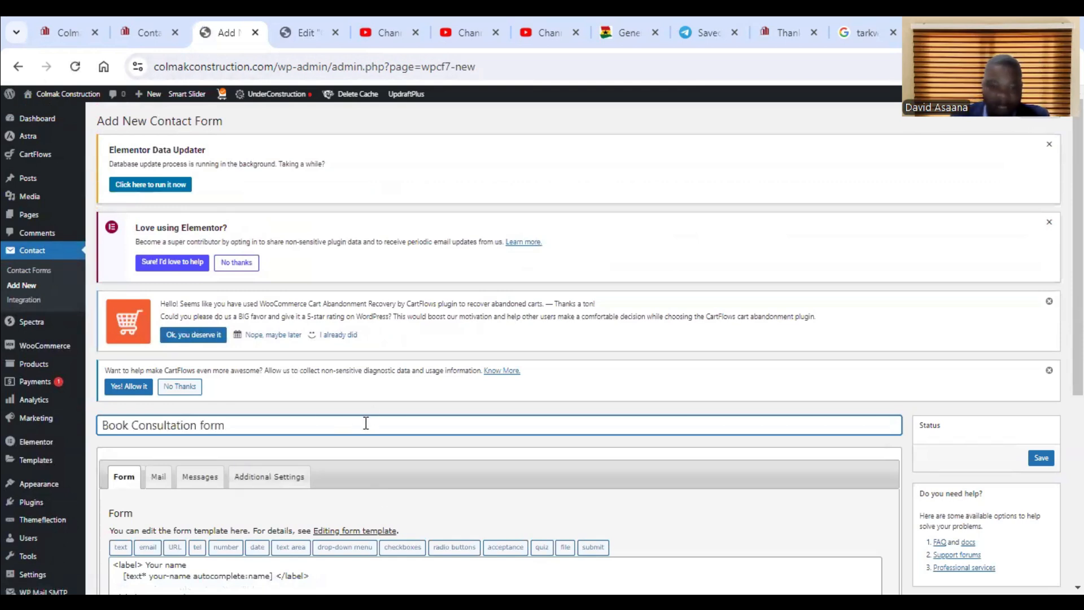
# Review the new form's default field template and open its mail settings at the recipient address.
pyautogui.scroll(-4, 229, 434)
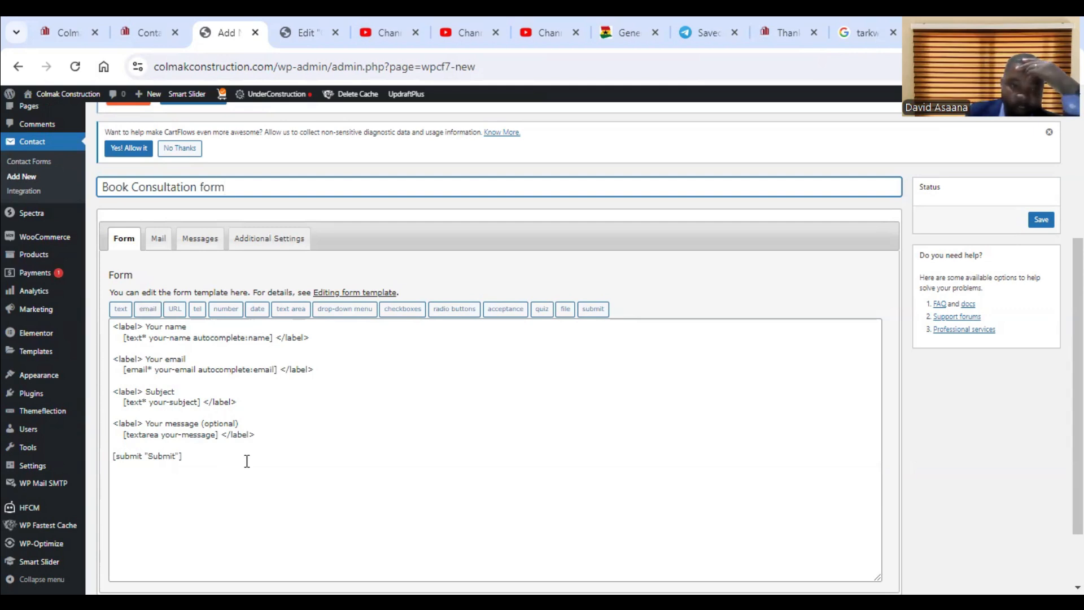
pyautogui.scroll(-2, 429, 517)
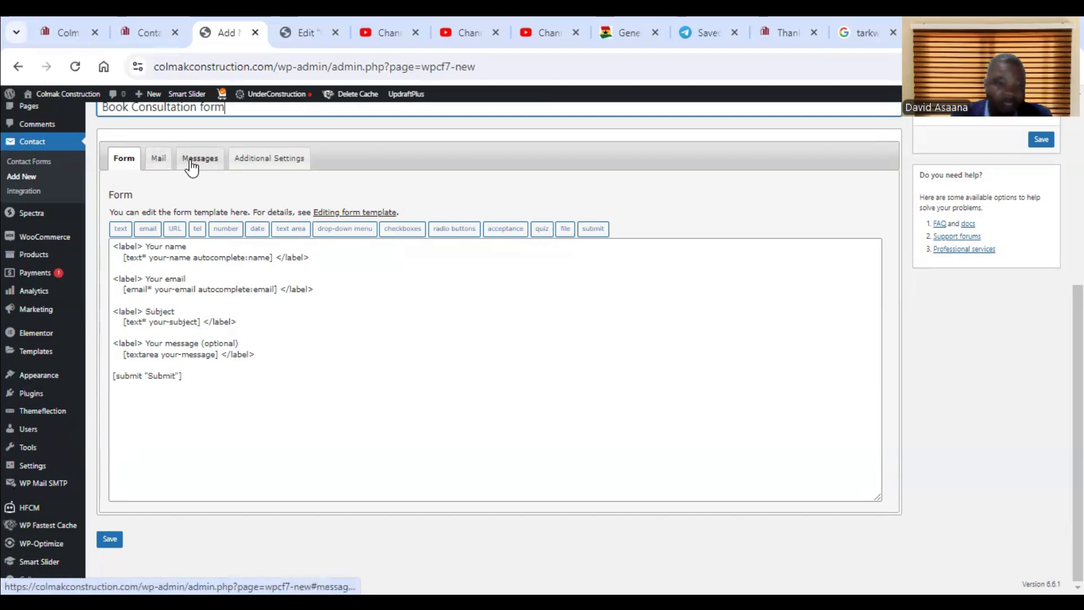
pyautogui.click(157, 162)
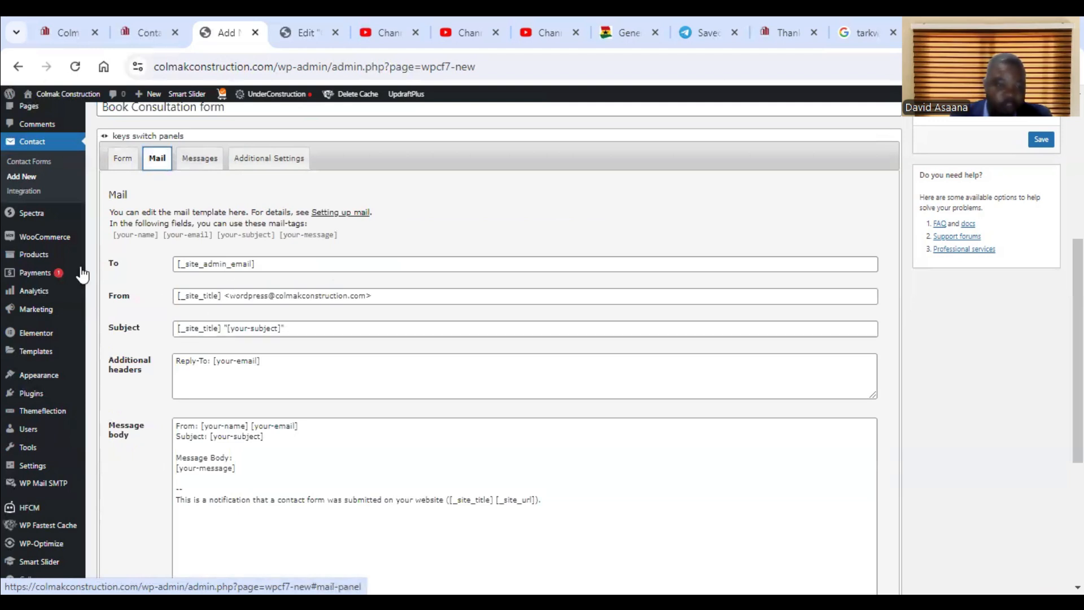
pyautogui.click(269, 266)
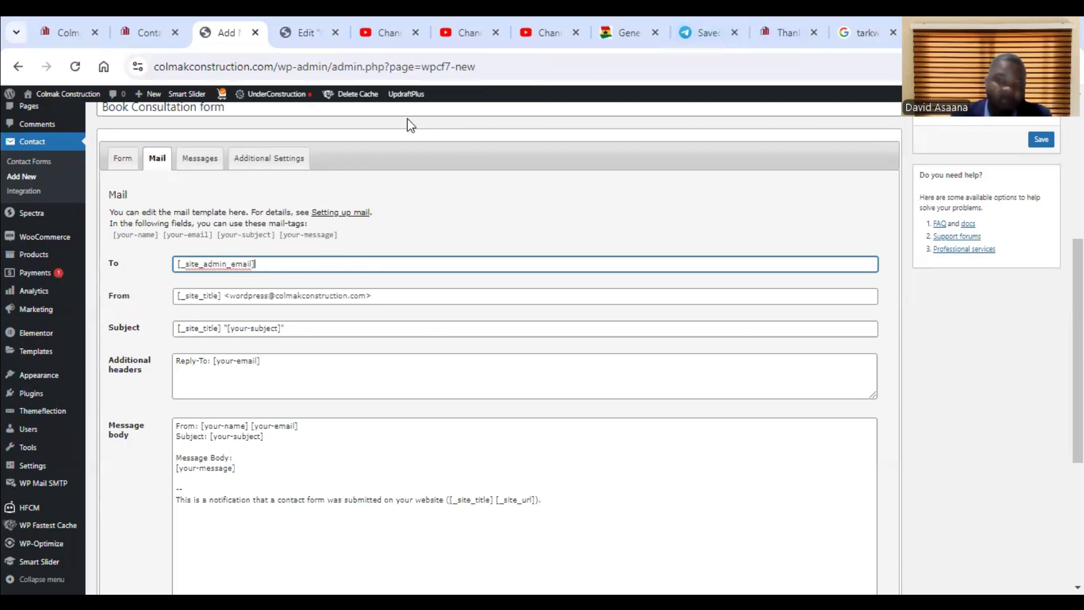
# Replace the site admin tag in the mail's recipient field with the company contact's email address saved in Telegram.
pyautogui.click(710, 17)
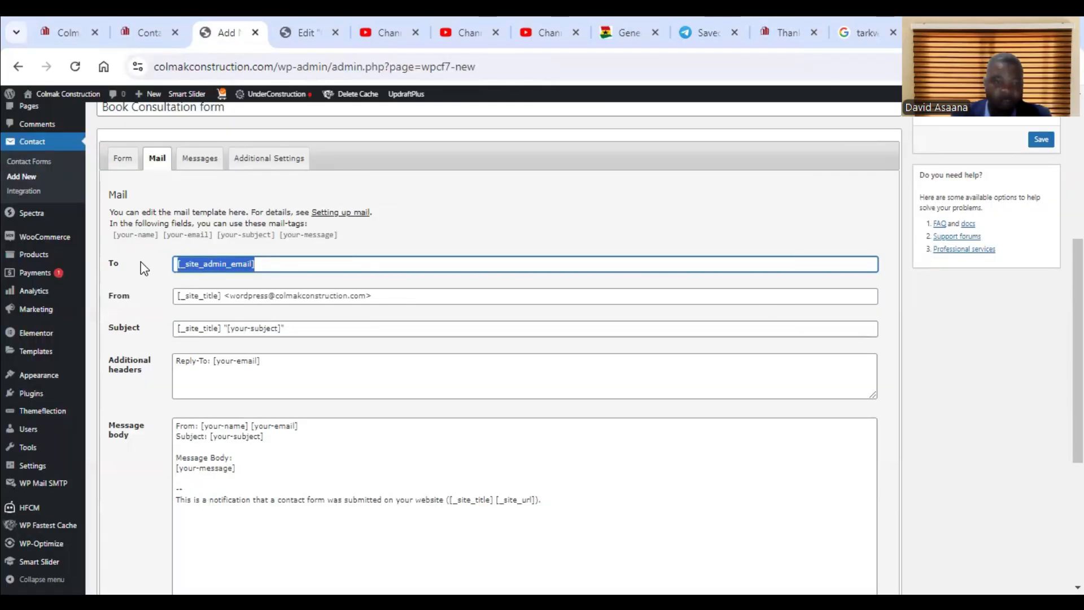
pyautogui.hotkey('ctrl', 'v')
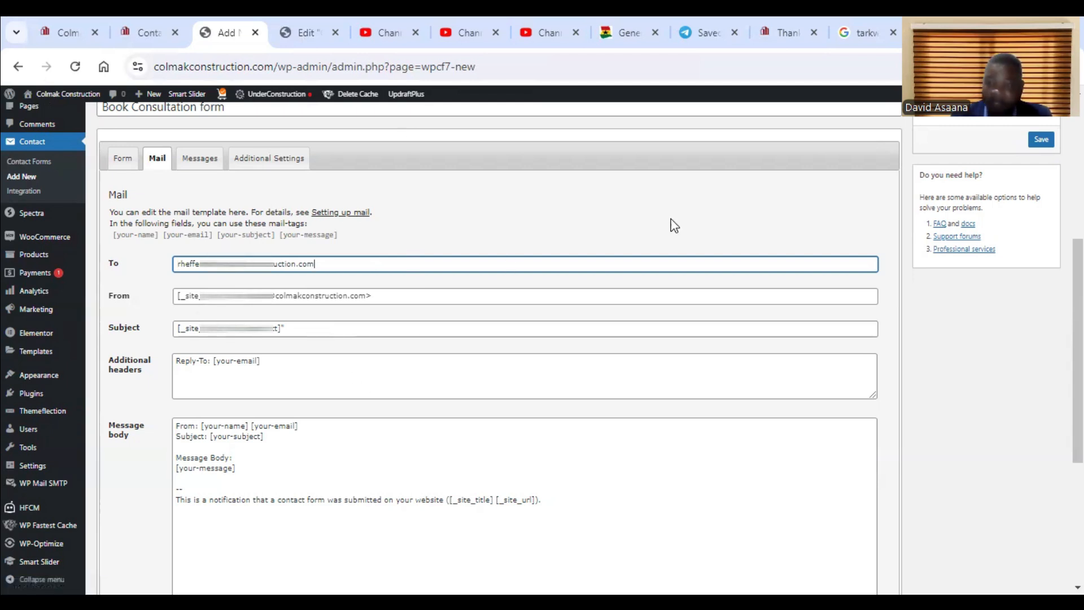
# Look through the Telegram saved messages for the form's sender line and template notes, and return to the form's mail settings.
pyautogui.click(777, 18)
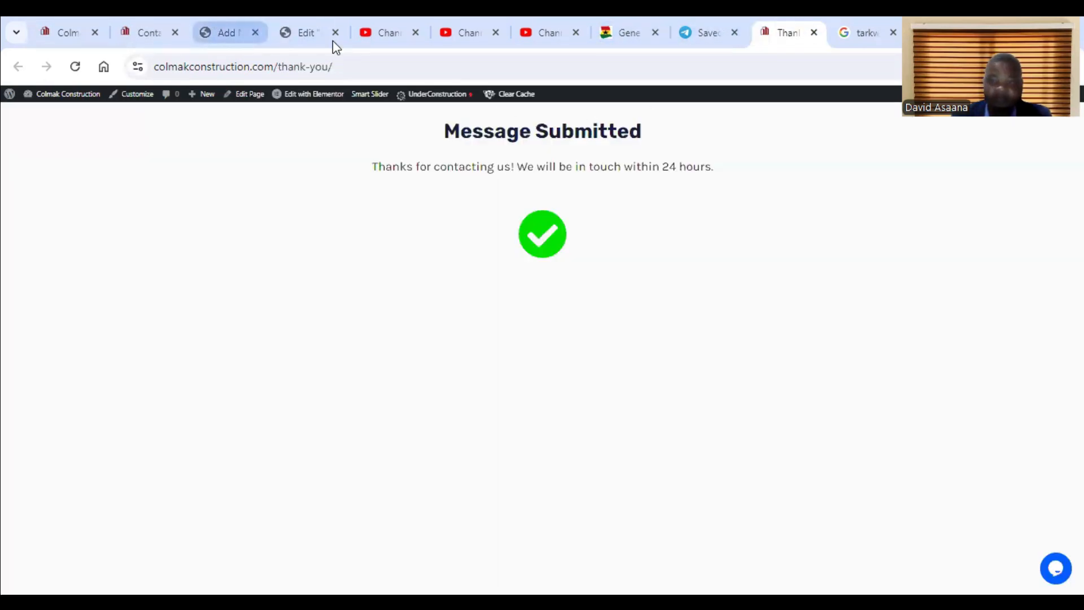
pyautogui.click(684, 25)
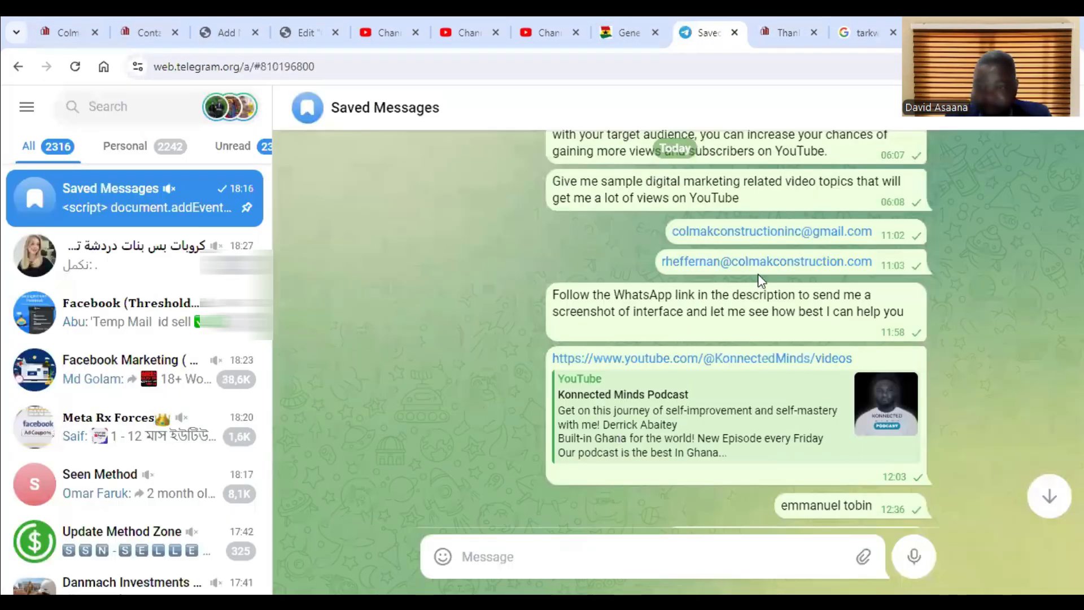
pyautogui.scroll(-3, 753, 344)
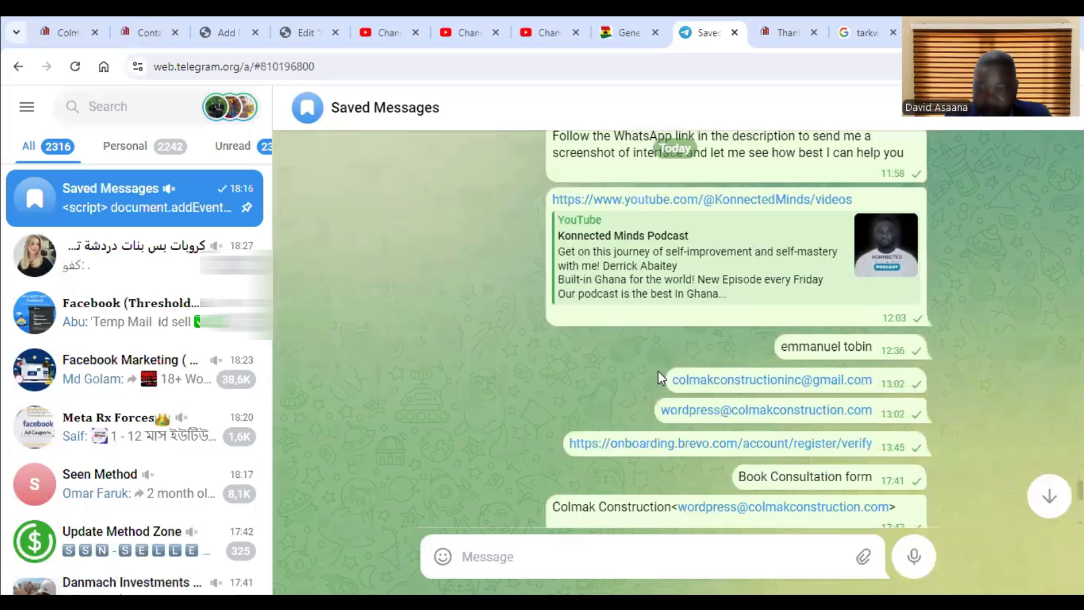
pyautogui.scroll(-2, 666, 389)
pyautogui.scroll(-2, 695, 418)
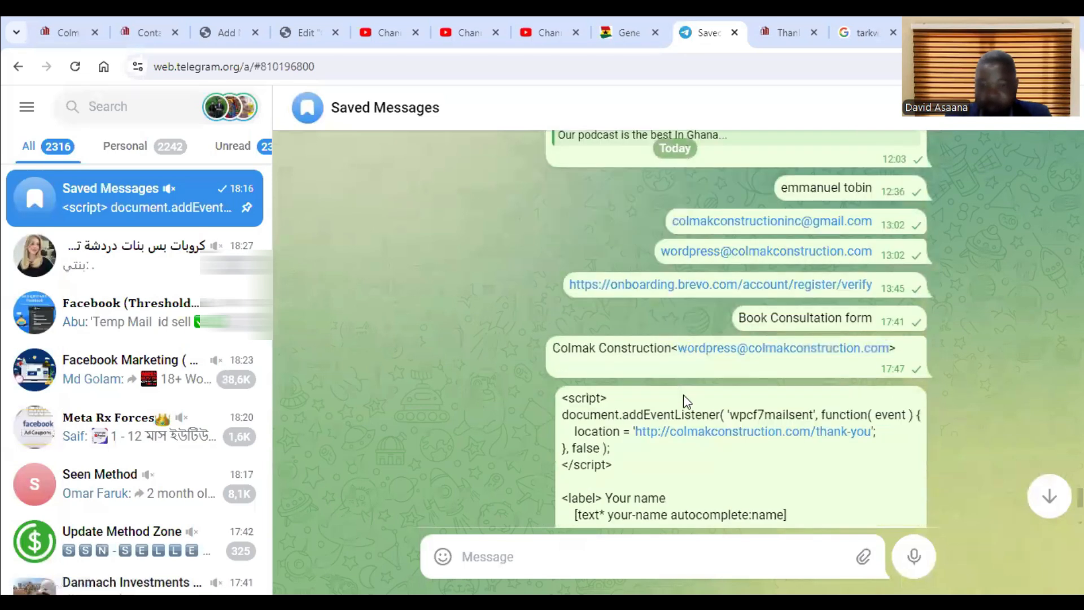
pyautogui.scroll(-3, 724, 433)
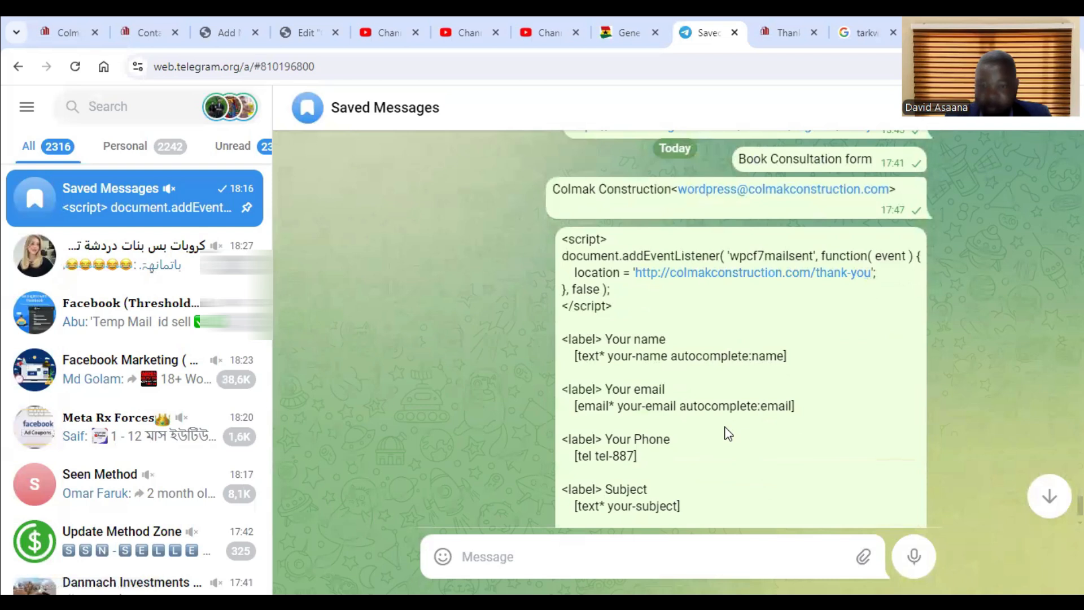
pyautogui.scroll(5, 726, 424)
pyautogui.click(68, 28)
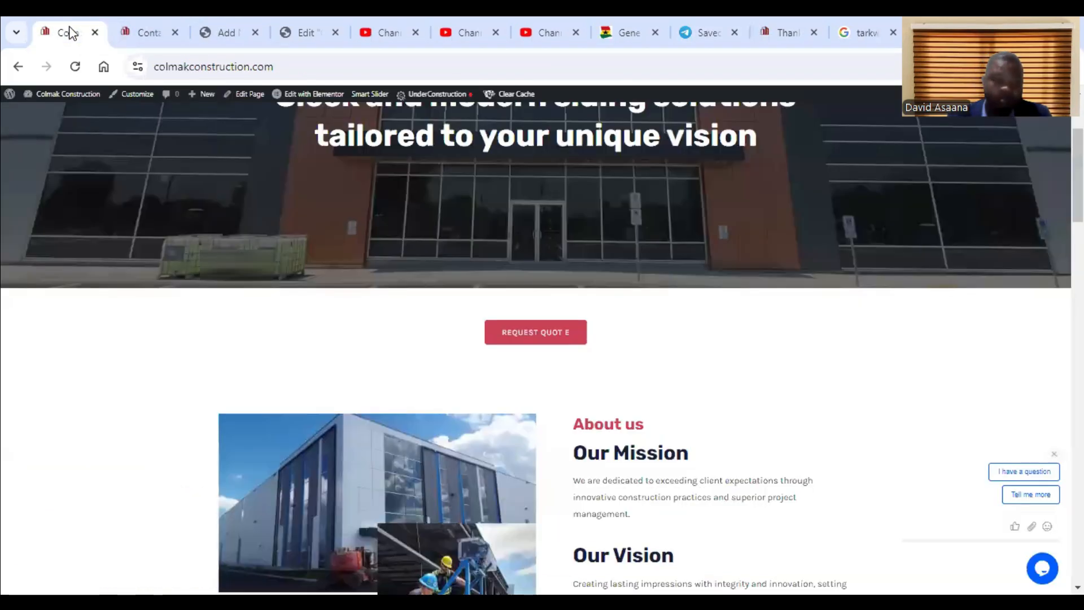
pyautogui.click(140, 19)
pyautogui.click(221, 20)
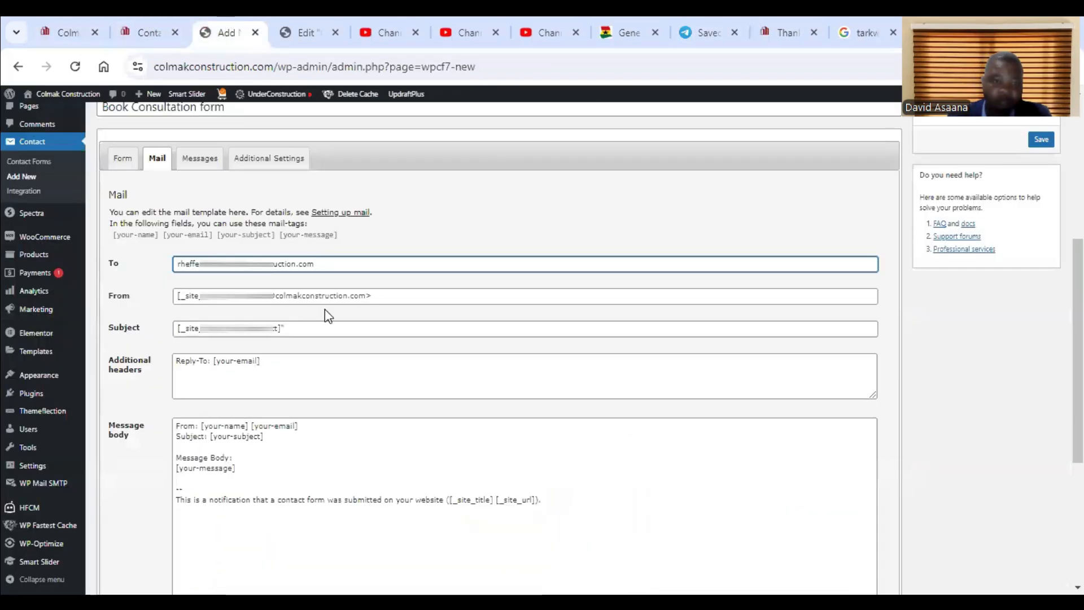
# Replace the site title tag in the mail's From field with the sender name "Colmak construction", keeping the sender address.
pyautogui.press('Tab')
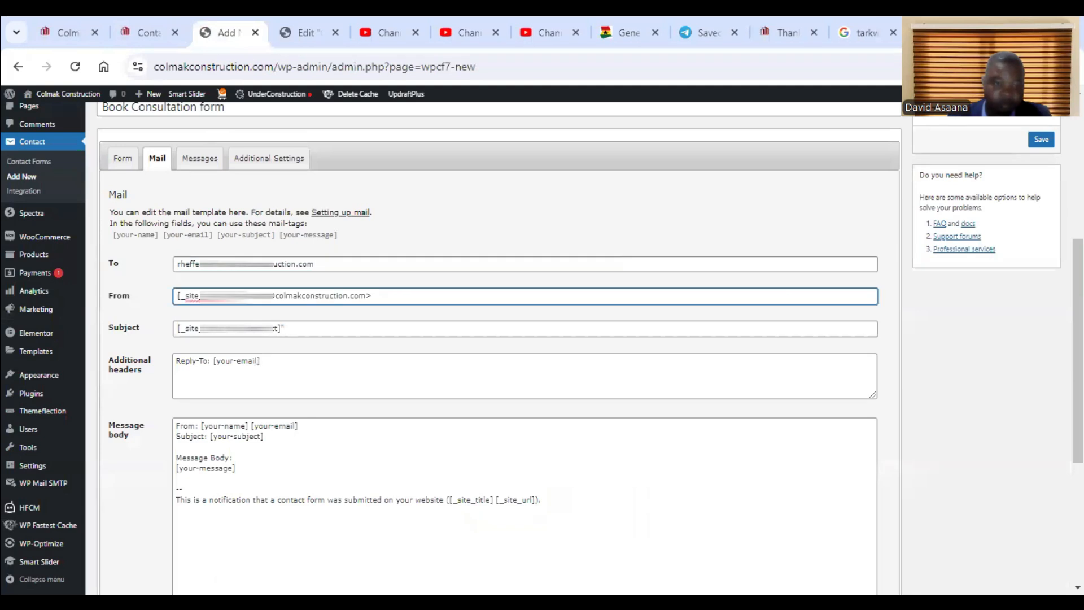
pyautogui.press('BackSpace')
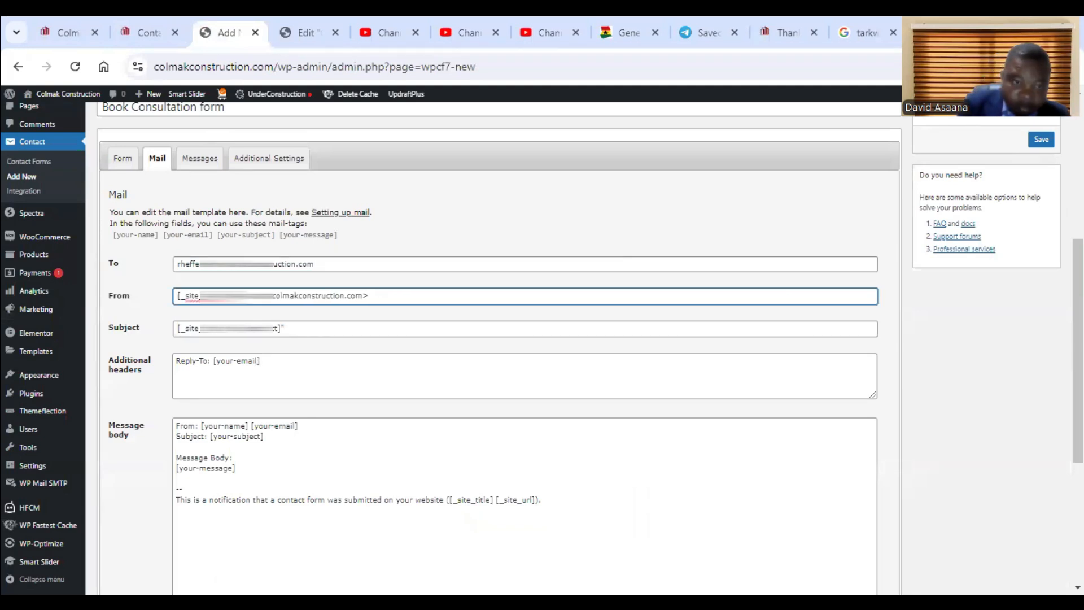
pyautogui.press('BackSpace')
pyautogui.press('BackSpace')
pyautogui.press('BackSpace')
pyautogui.press('BackSpace')
pyautogui.press('BackSpace')
pyautogui.press('BackSpace')
pyautogui.press('BackSpace')
pyautogui.press('BackSpace')
pyautogui.press('BackSpace')
pyautogui.press('BackSpace')
pyautogui.press('BackSpace')
pyautogui.press('BackSpace')
pyautogui.press('BackSpace')
pyautogui.write('Colmak ')
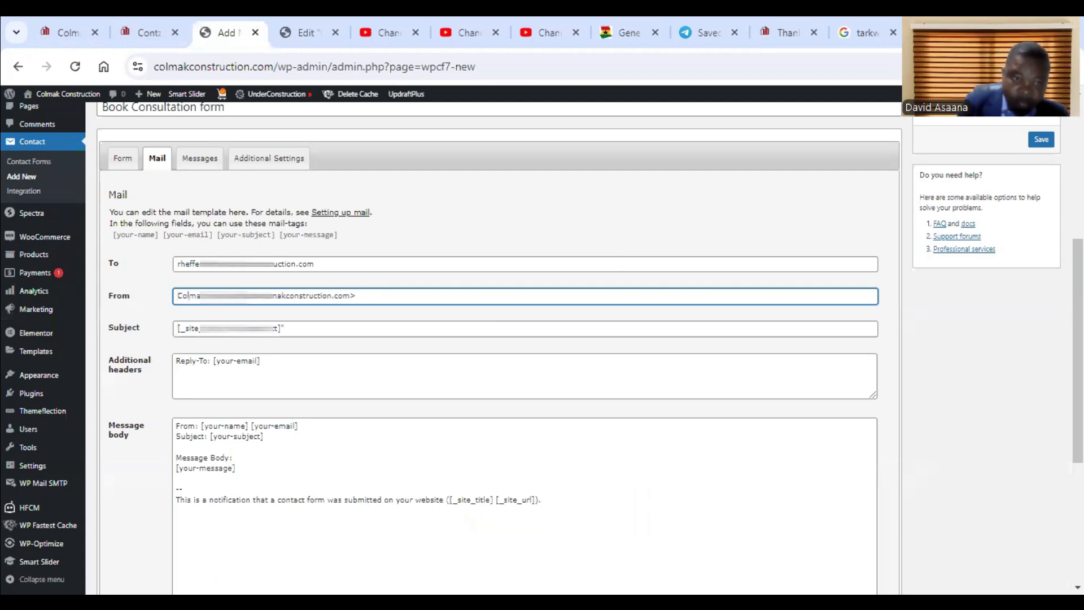
pyautogui.write('Const')
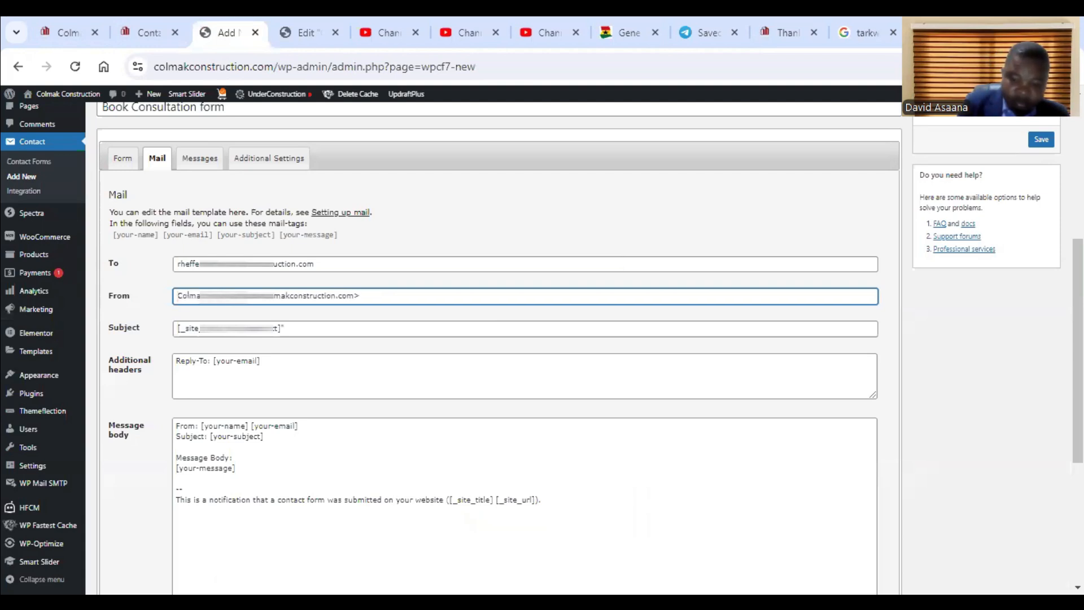
pyautogui.write('ruct')
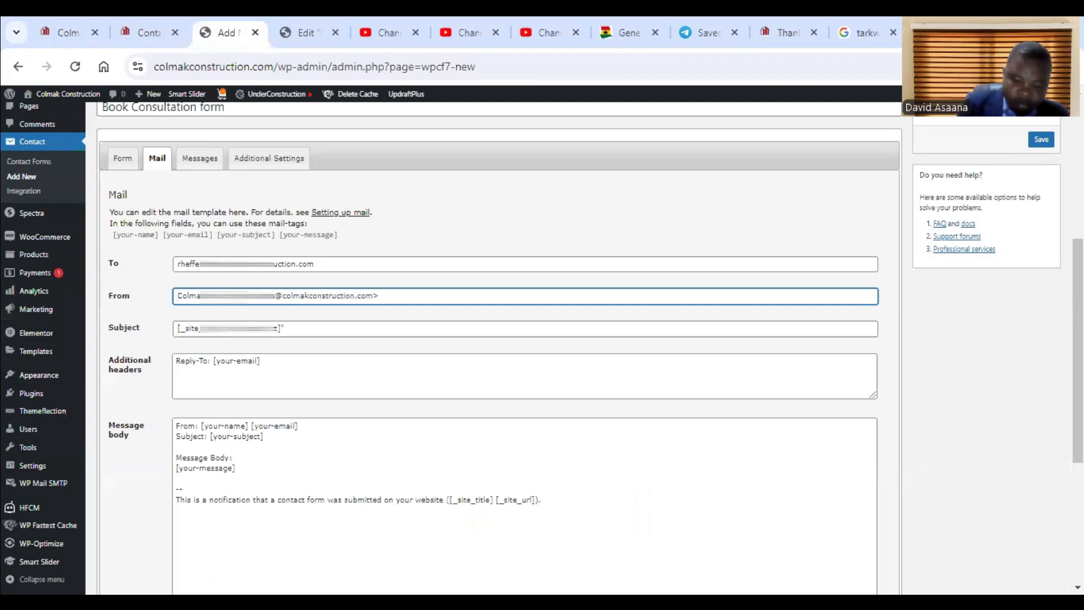
pyautogui.write('ion')
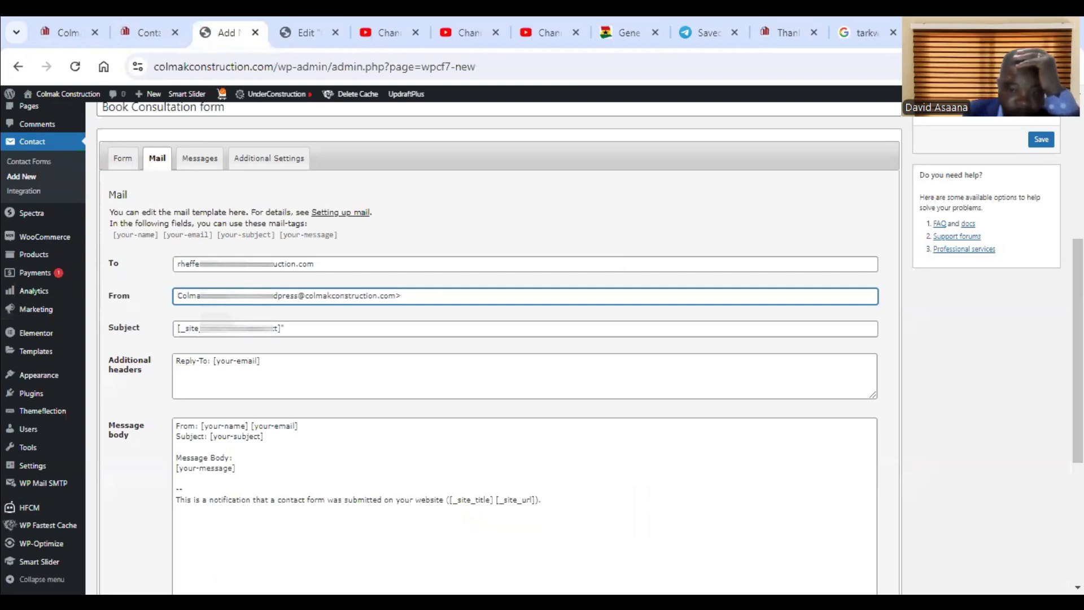
pyautogui.write('r')
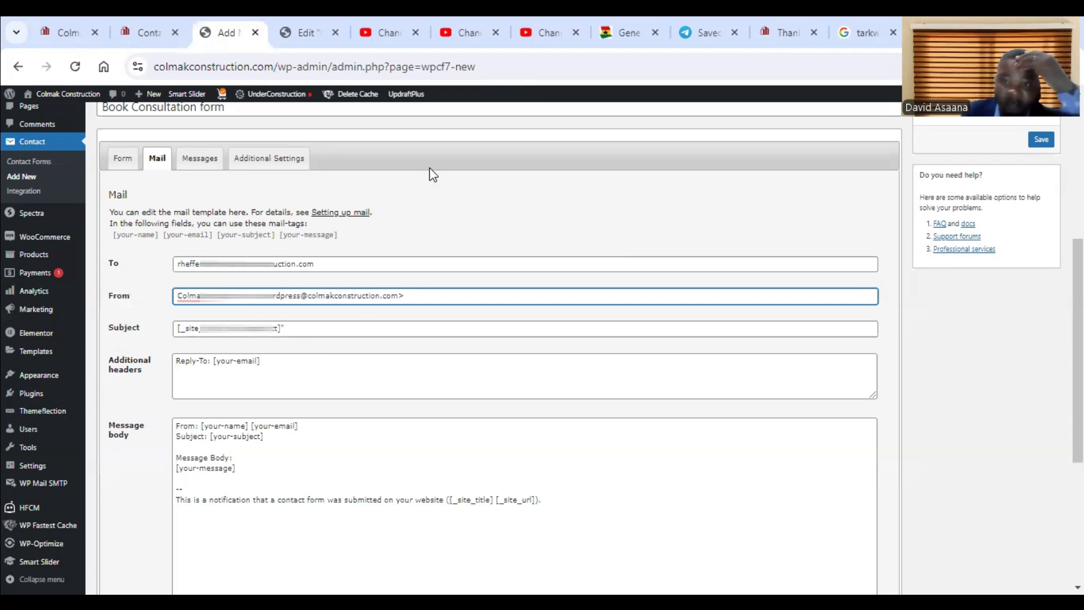
# Copy the sender name "Colmak construction" from the From field over the site title tag in the mail subject.
pyautogui.click(291, 326)
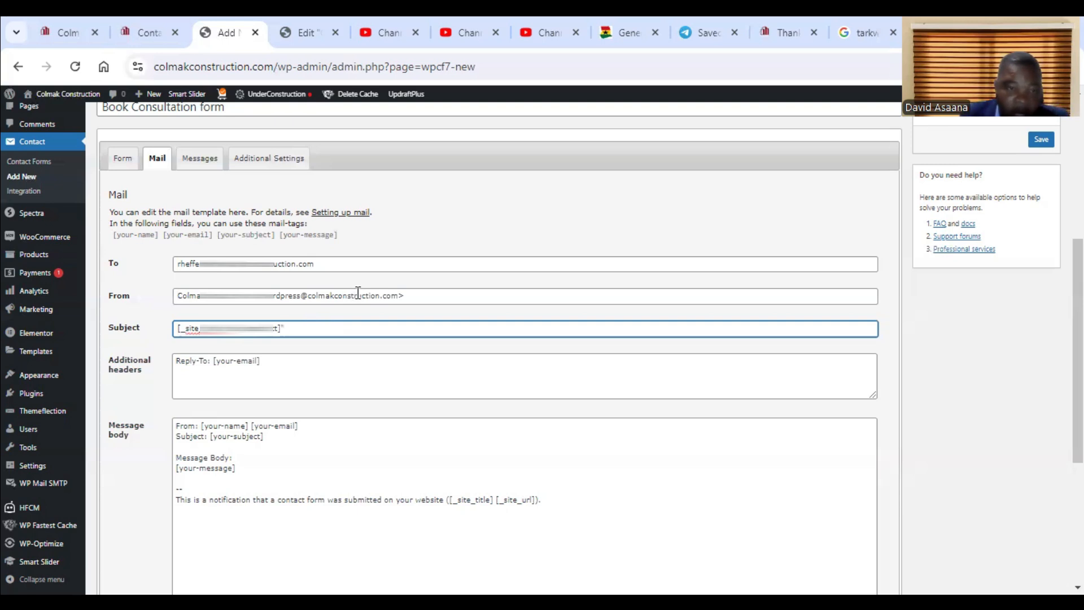
pyautogui.click(238, 295)
pyautogui.moveTo(274, 295); pyautogui.dragTo(164, 297)
pyautogui.rightClick(223, 299)
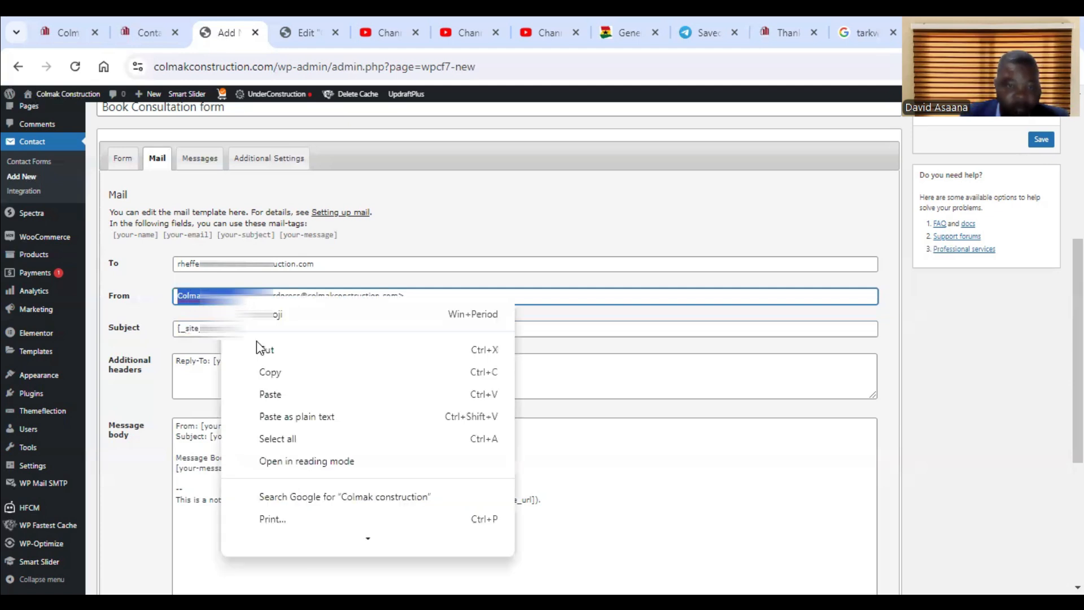
pyautogui.click(297, 375)
pyautogui.moveTo(271, 329); pyautogui.dragTo(164, 329)
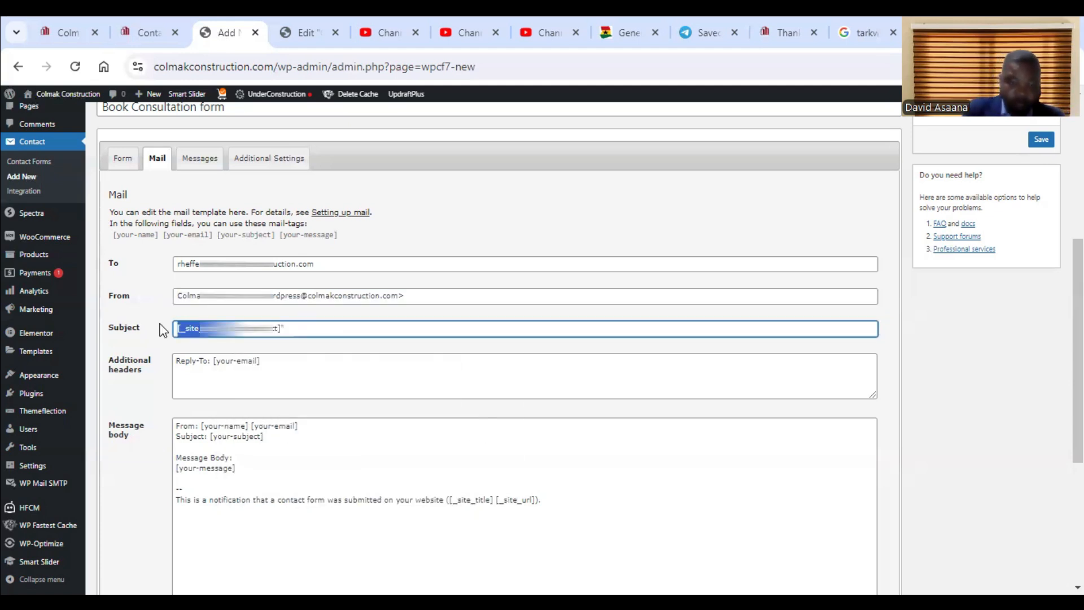
pyautogui.hotkey('ctrl', 'v')
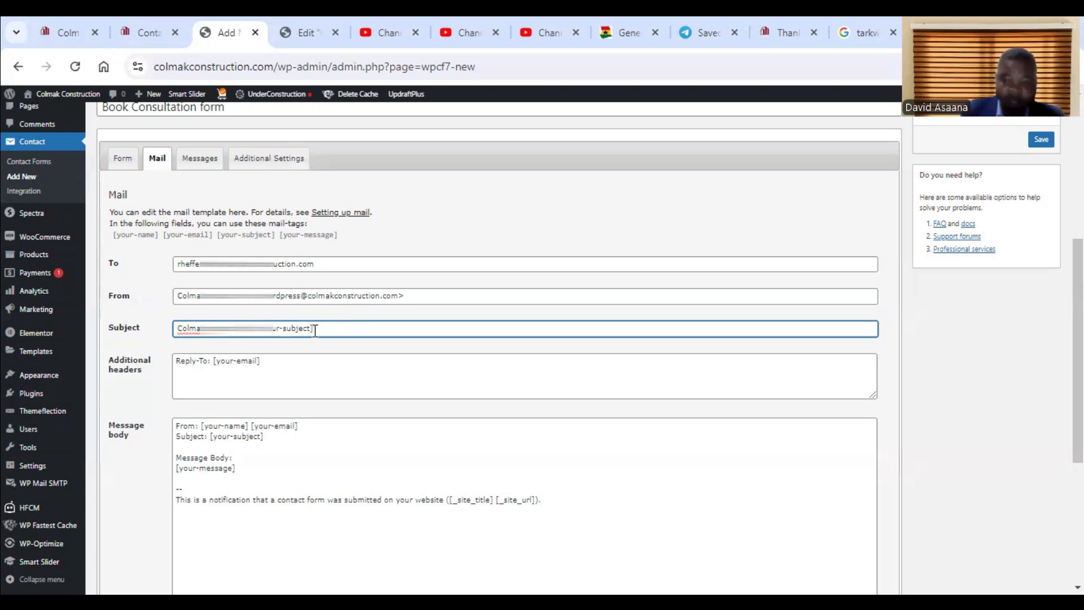
# Replace the quoted subject tag in the mail subject with "Form submitted".
pyautogui.press('BackSpace')
pyautogui.press('BackSpace')
pyautogui.press('BackSpace')
pyautogui.press('BackSpace')
pyautogui.press('BackSpace')
pyautogui.press('BackSpace')
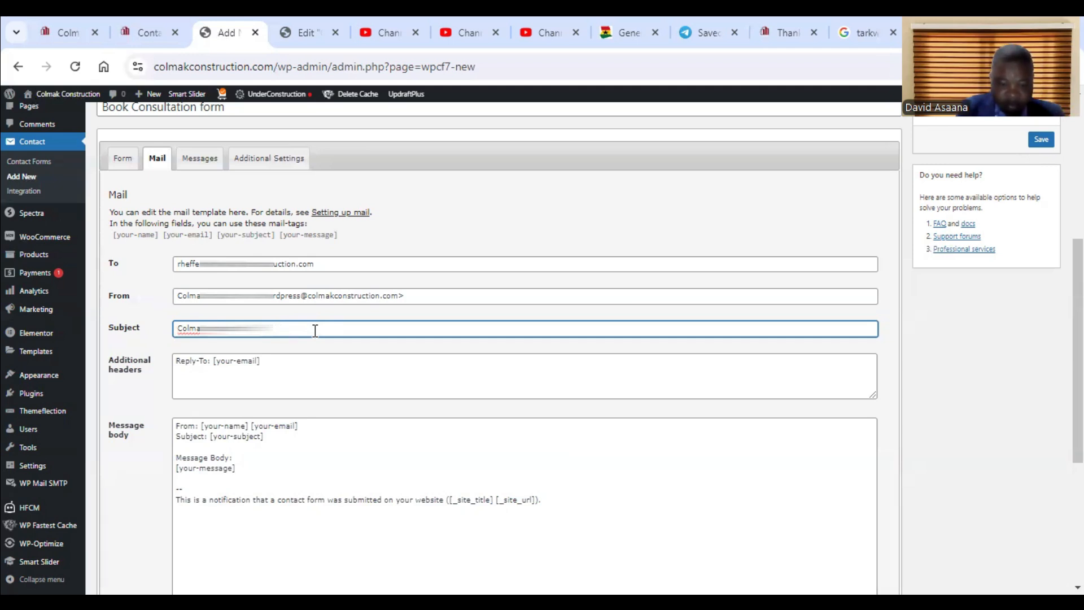
pyautogui.write('Form ')
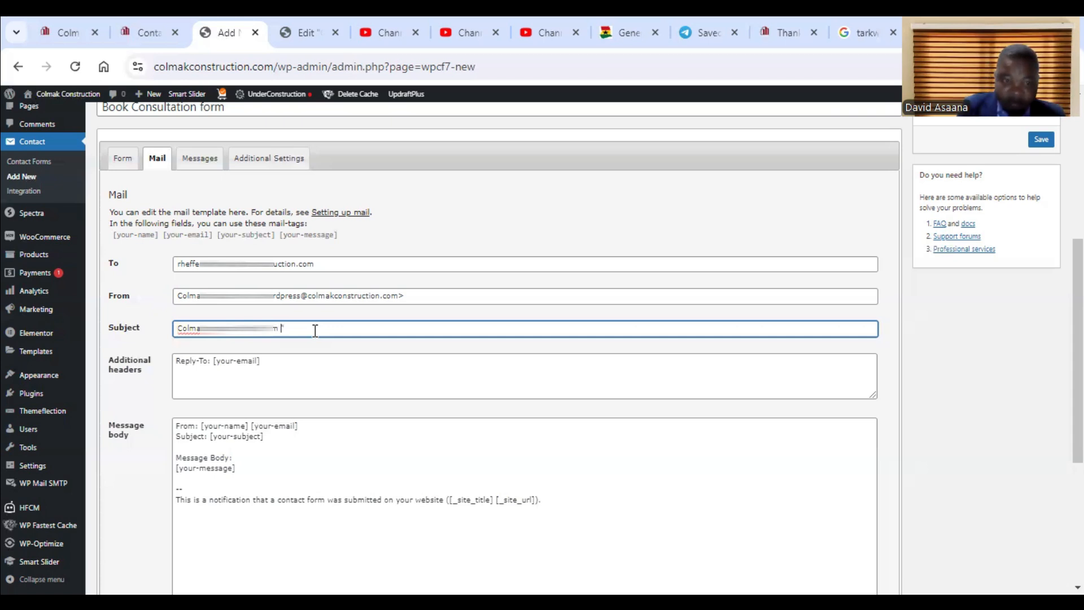
pyautogui.write('submitted')
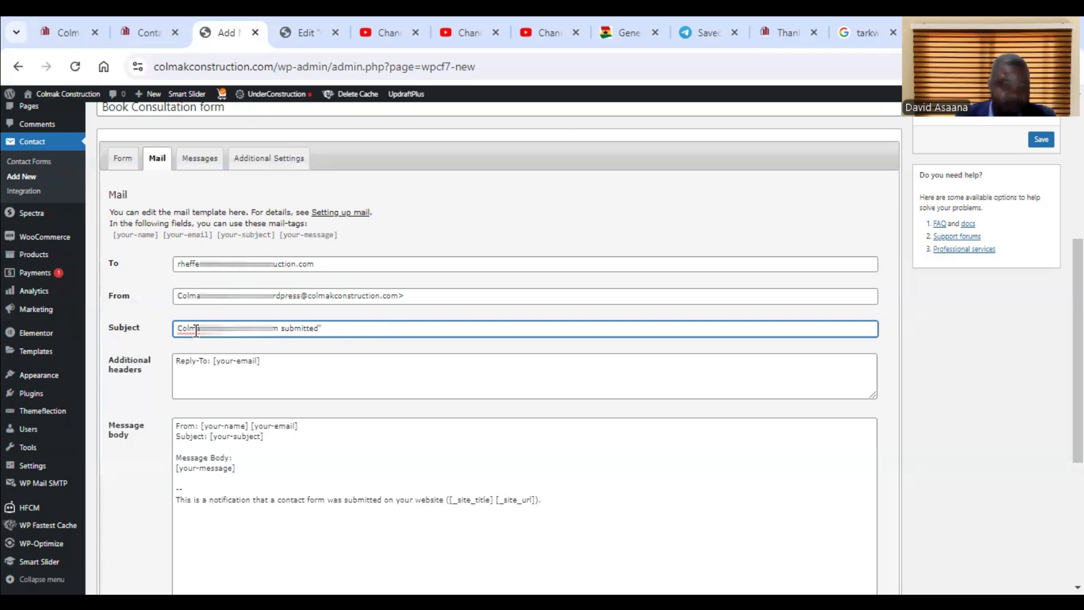
# Check the remaining mail settings and save the Book Consultation form.
pyautogui.scroll(-4, 254, 469)
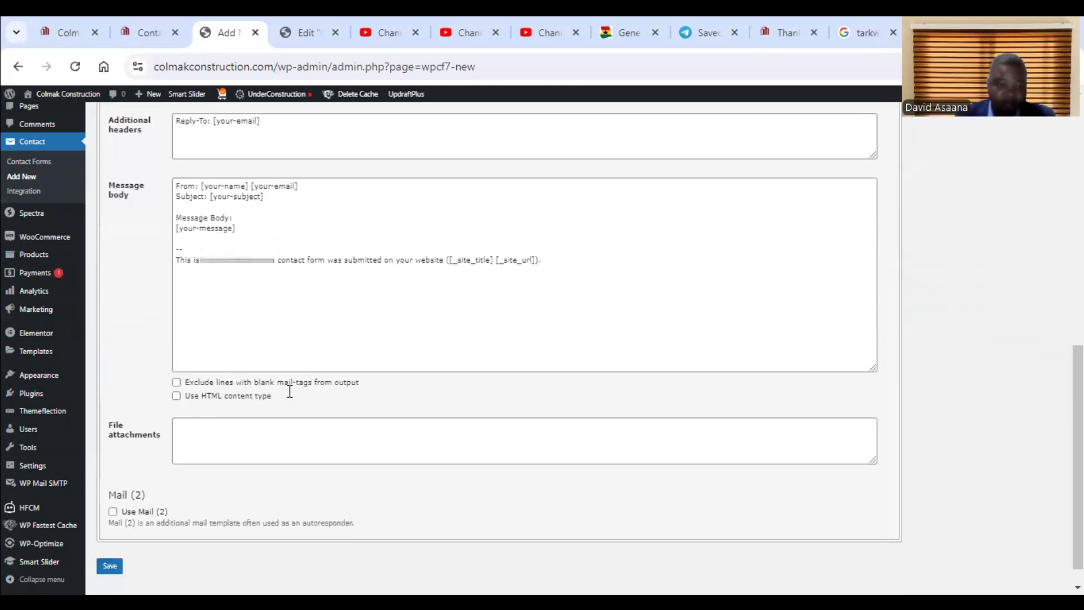
pyautogui.scroll(3, 186, 531)
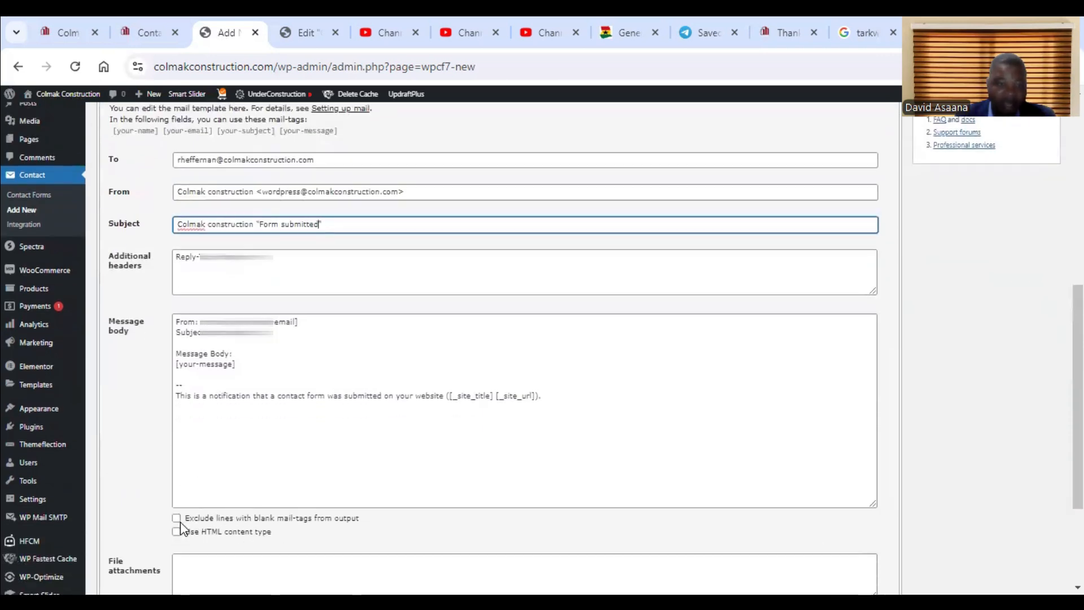
pyautogui.scroll(-1, 180, 522)
pyautogui.scroll(-3, 114, 515)
pyautogui.click(112, 539)
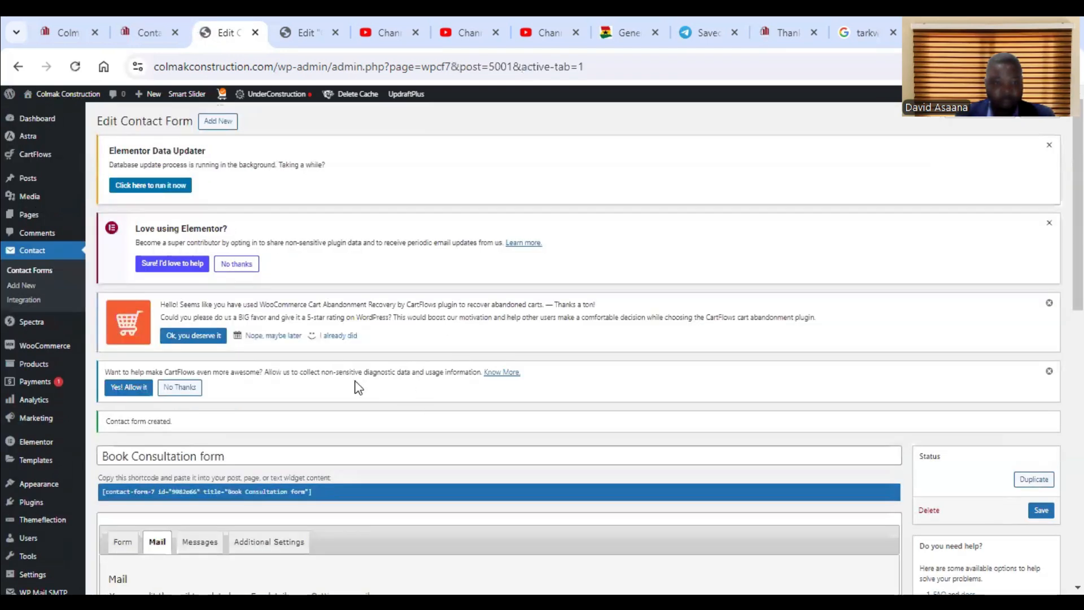
# Review the saved form's field template and copy the shortcode of the Book Consultation form.
pyautogui.scroll(-4, 358, 388)
pyautogui.click(121, 308)
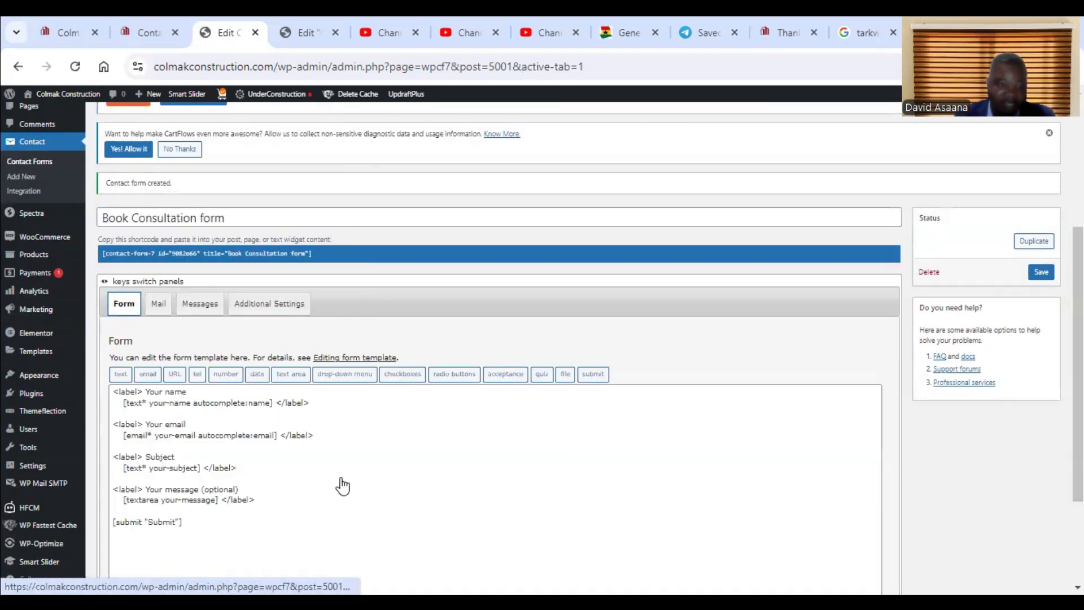
pyautogui.scroll(-1, 418, 455)
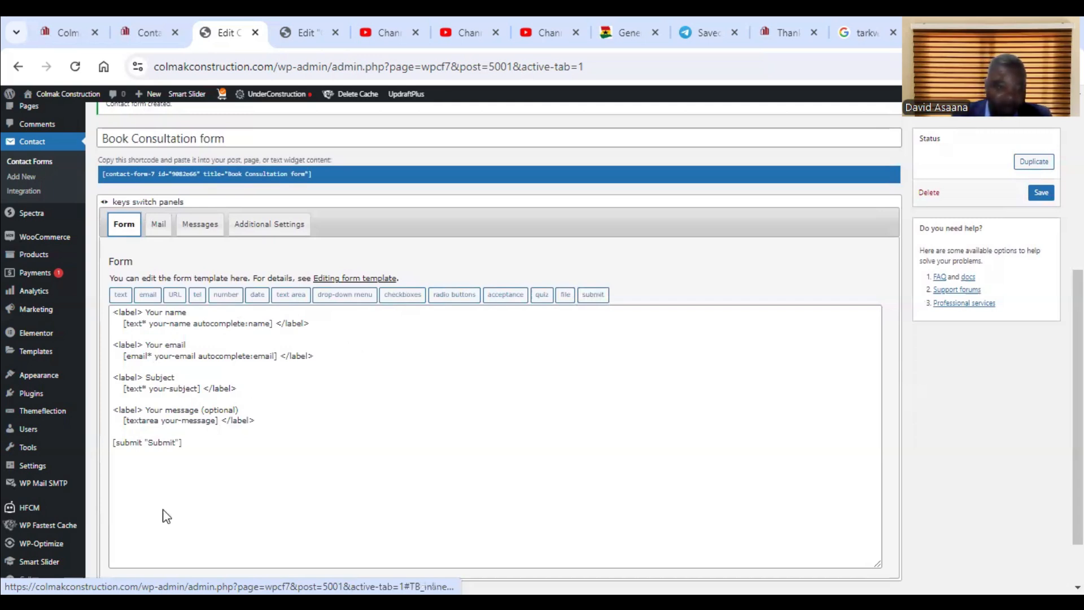
pyautogui.scroll(-1, 158, 509)
pyautogui.click(110, 539)
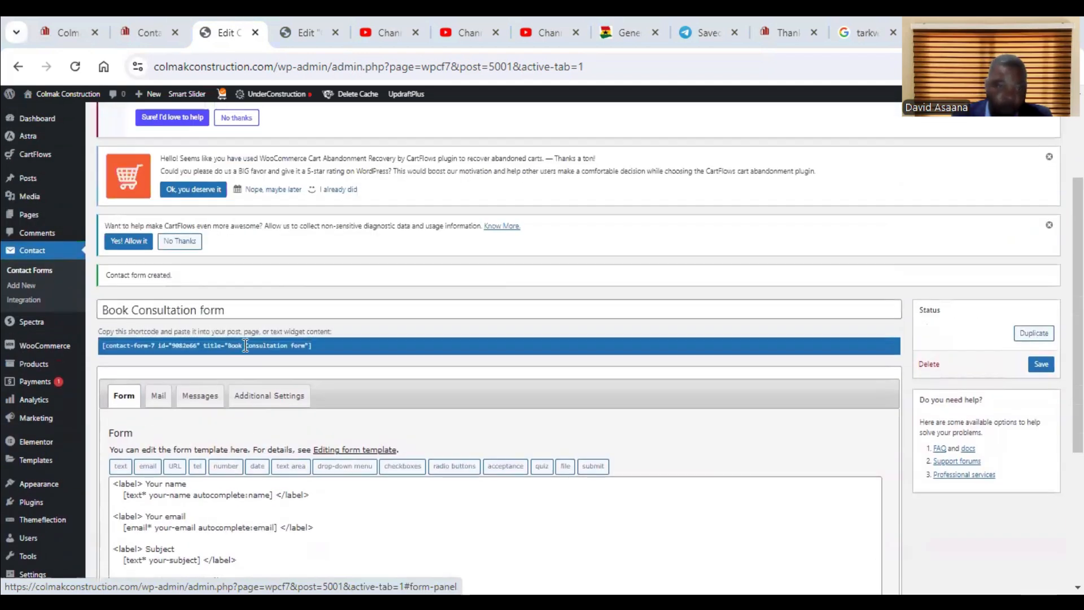
pyautogui.scroll(-1, 333, 344)
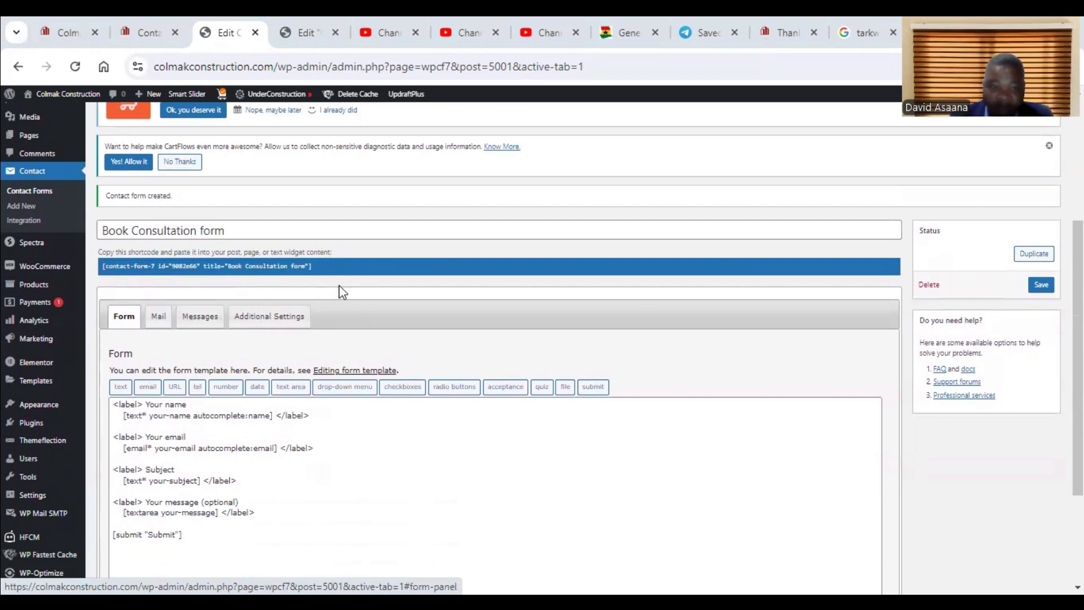
pyautogui.rightClick(297, 266)
pyautogui.click(373, 286)
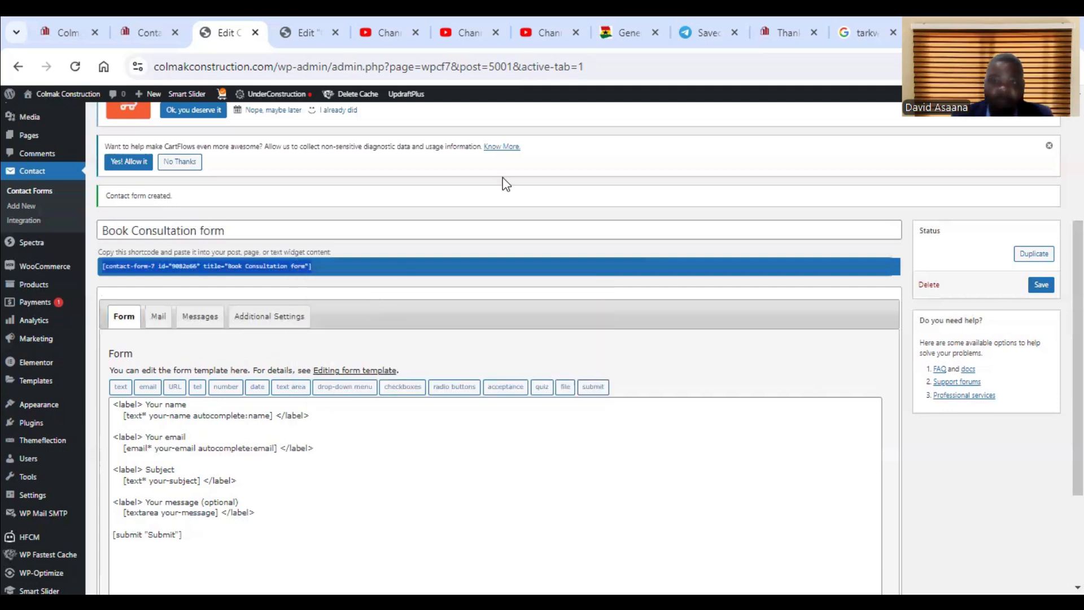
# Go to the website's home page and open its Contact Us page in a new tab.
pyautogui.click(783, 21)
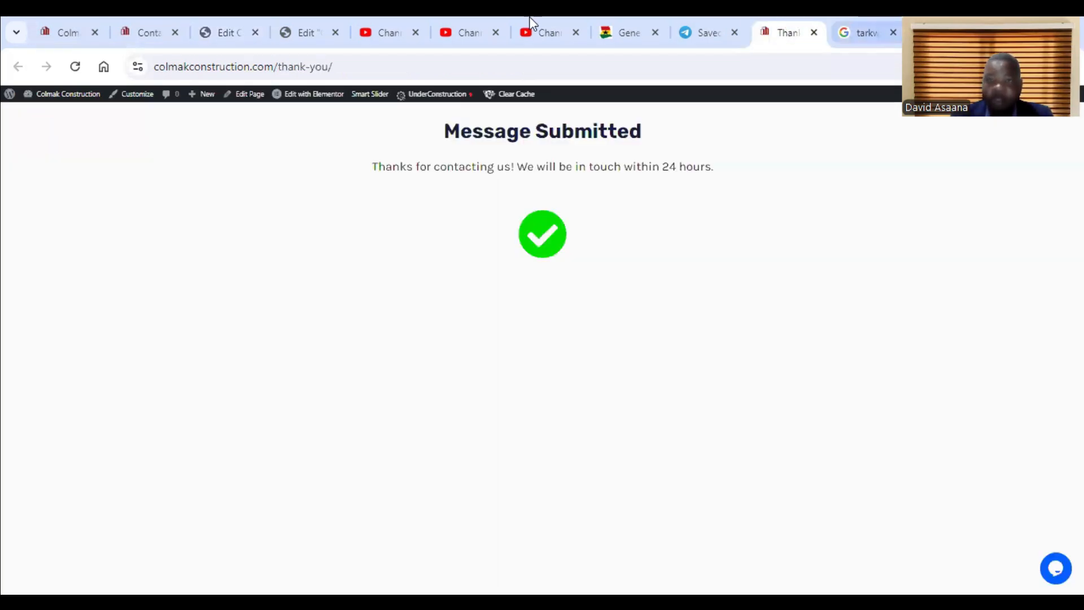
pyautogui.click(241, 24)
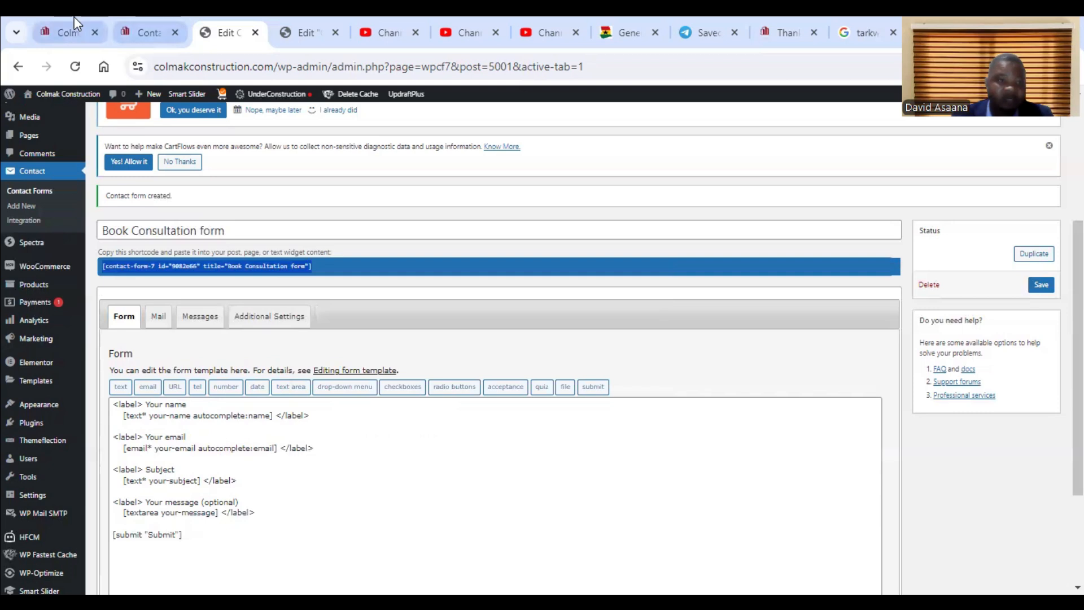
pyautogui.click(72, 24)
pyautogui.scroll(3, 571, 266)
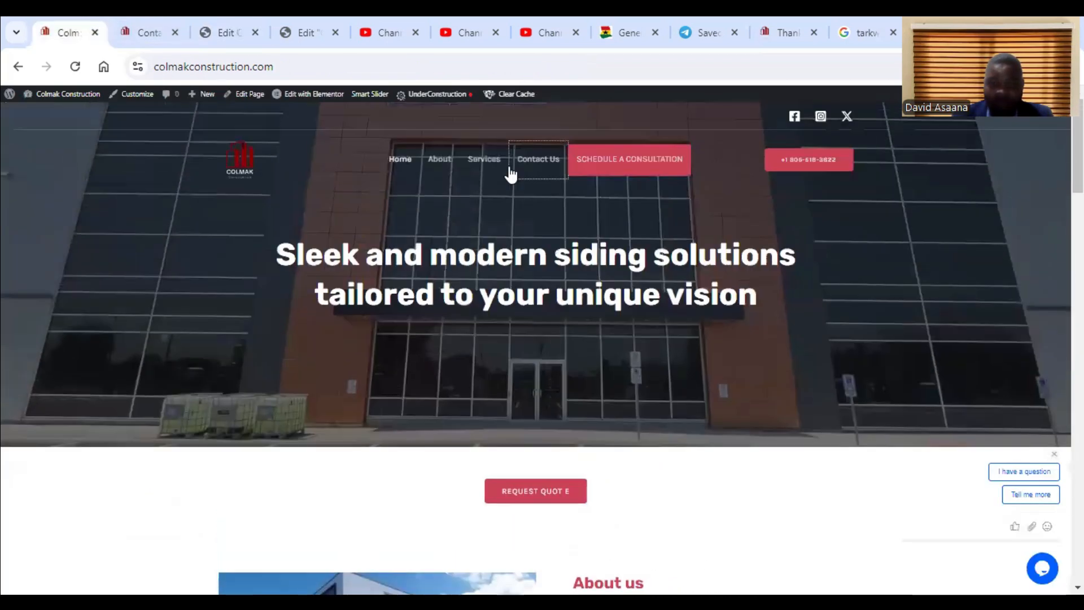
pyautogui.rightClick(546, 159)
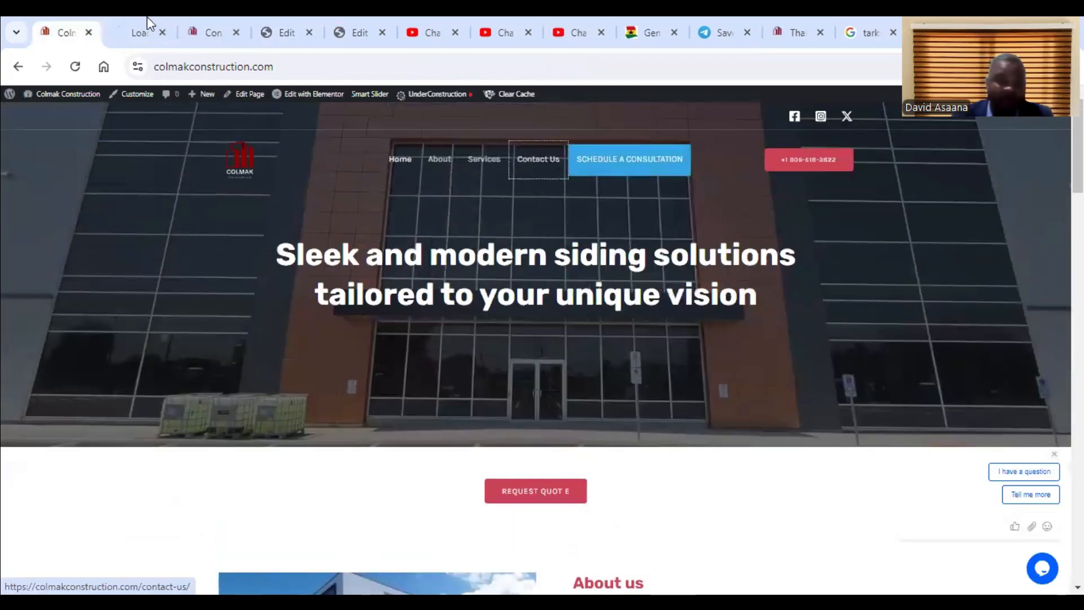
# Switch to the Contact Us page, reload it, and examine the fields of its Get In Touch form and the contact details beneath.
pyautogui.click(132, 22)
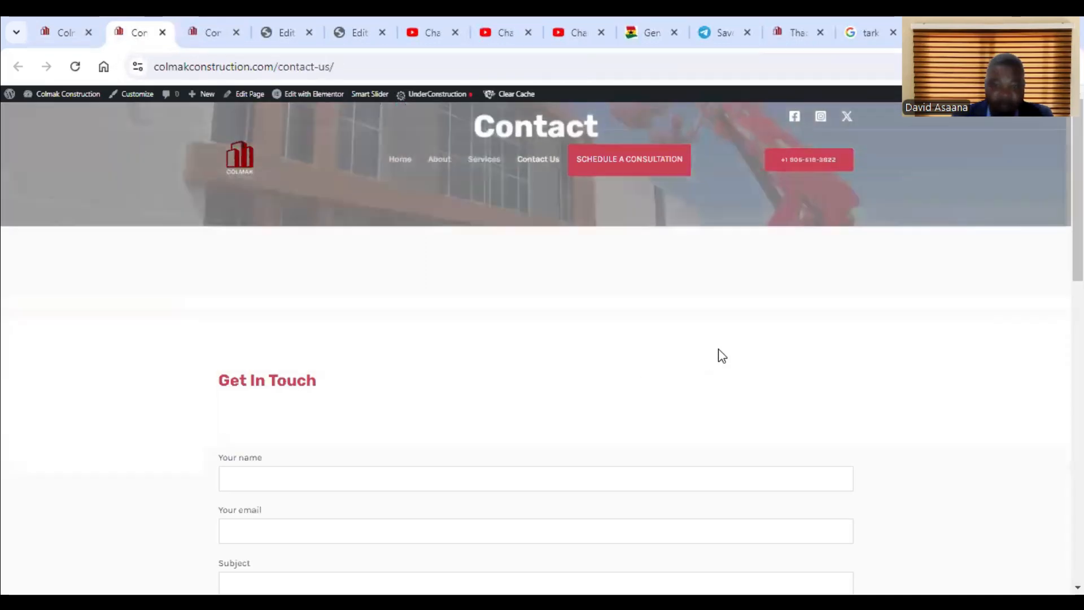
pyautogui.scroll(-1, 702, 432)
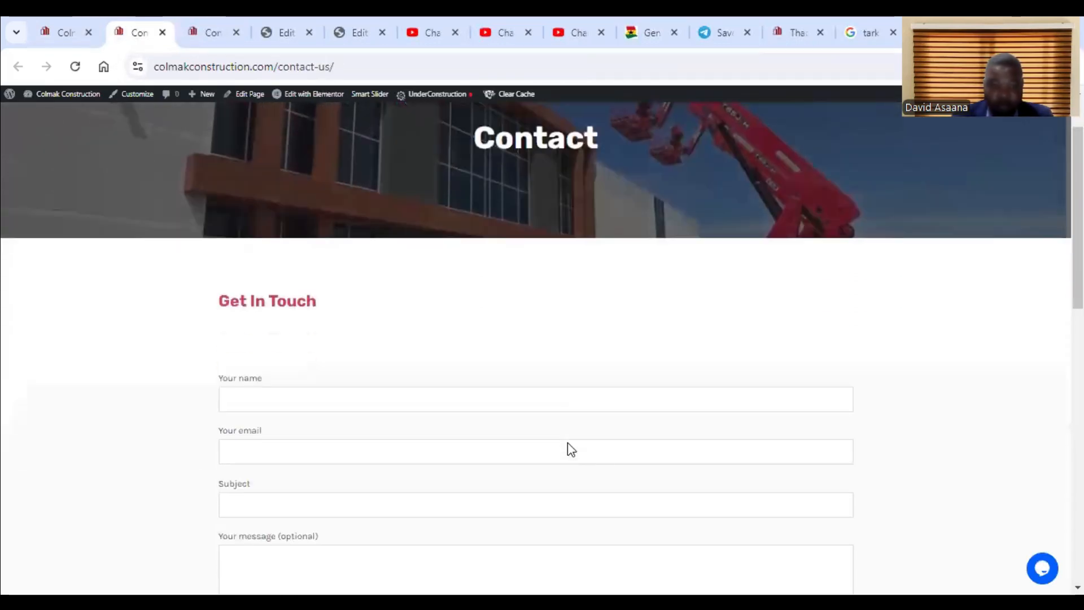
pyautogui.click(76, 67)
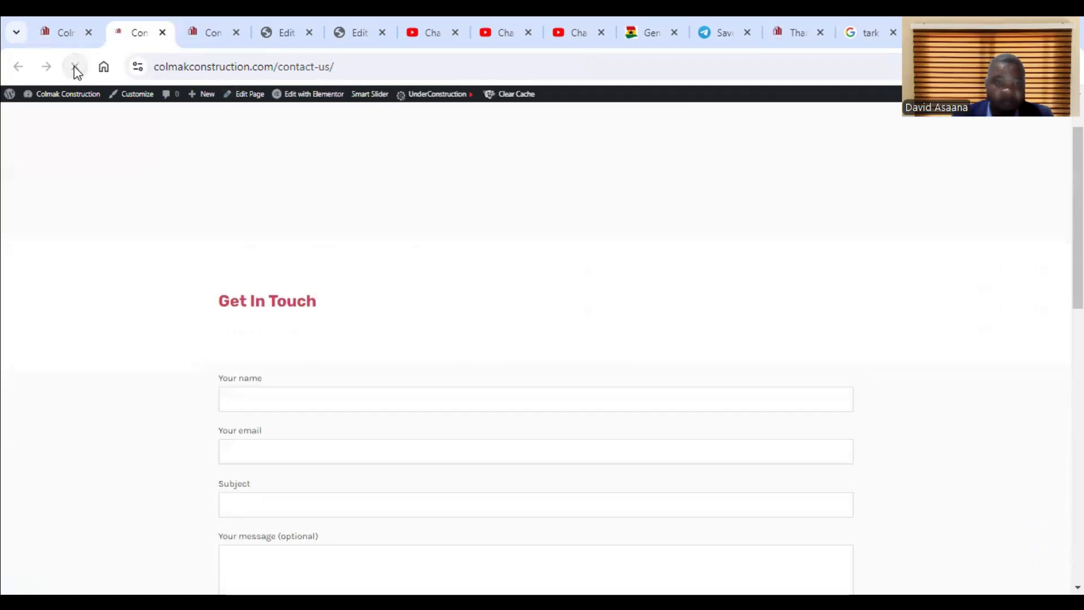
pyautogui.scroll(-2, 898, 364)
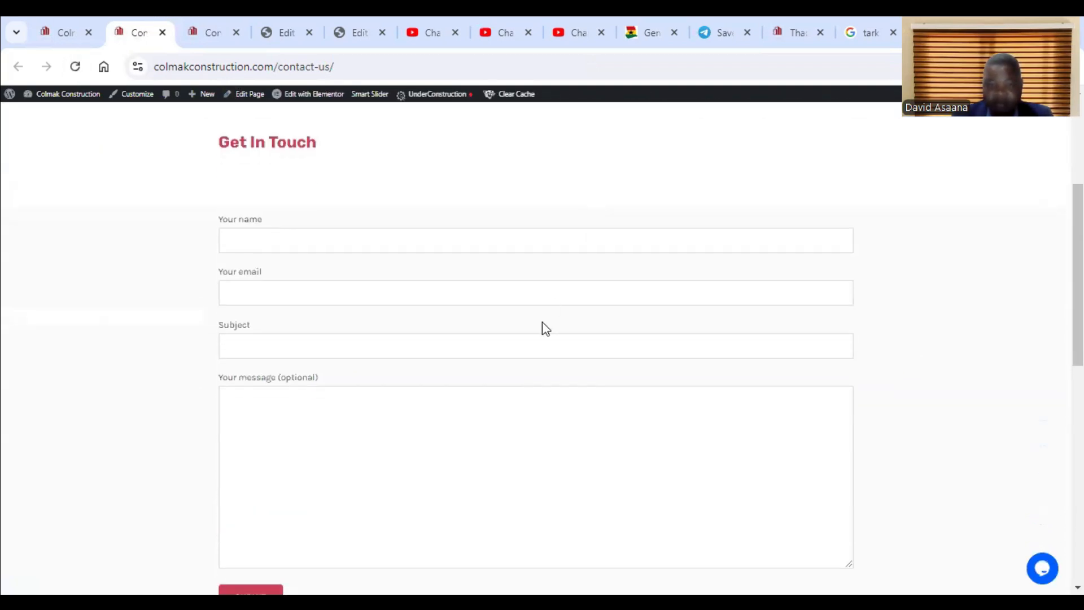
pyautogui.scroll(-2, 558, 336)
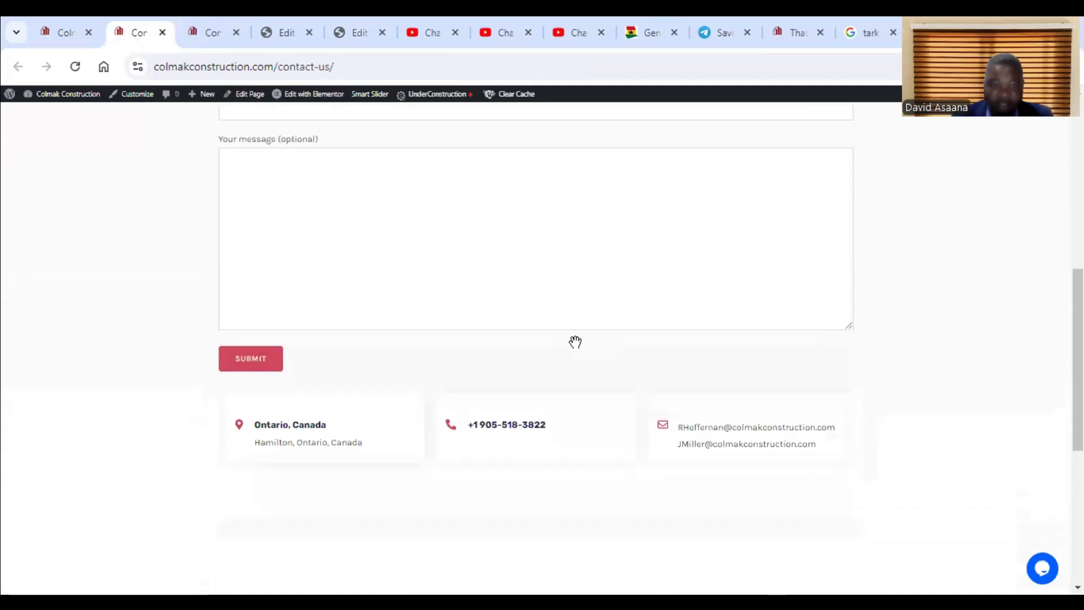
pyautogui.scroll(-1, 576, 341)
pyautogui.scroll(3, 404, 319)
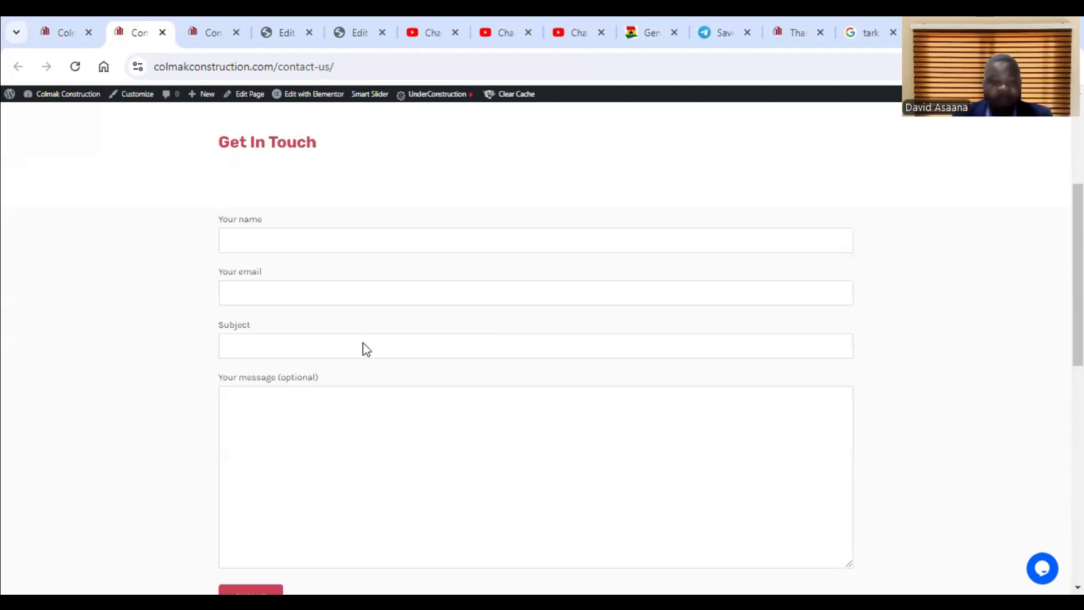
pyautogui.scroll(-3, 669, 447)
pyautogui.scroll(7, 669, 441)
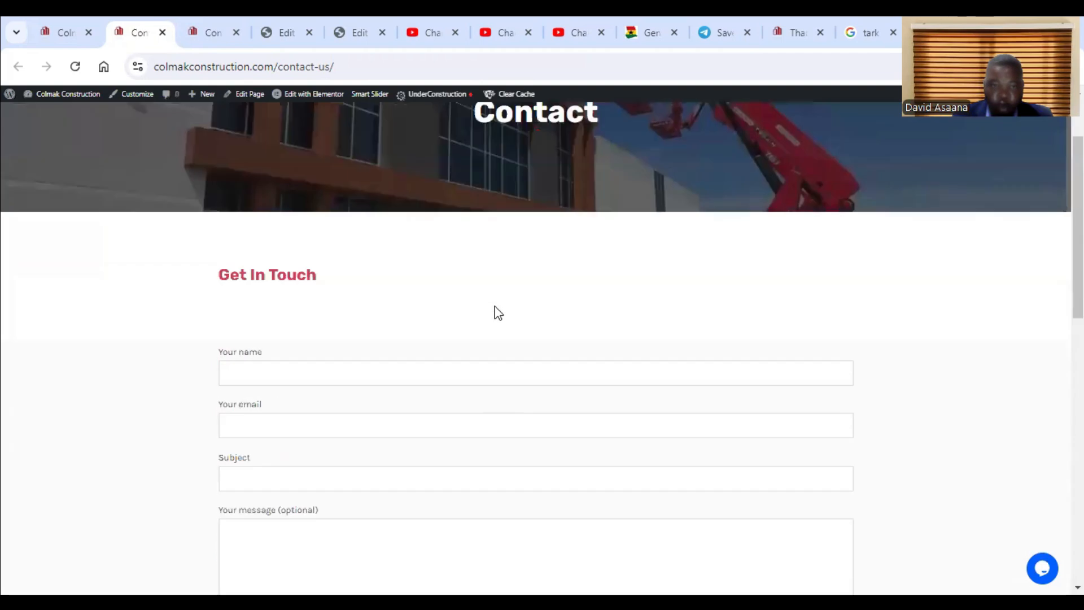
pyautogui.scroll(-3, 700, 293)
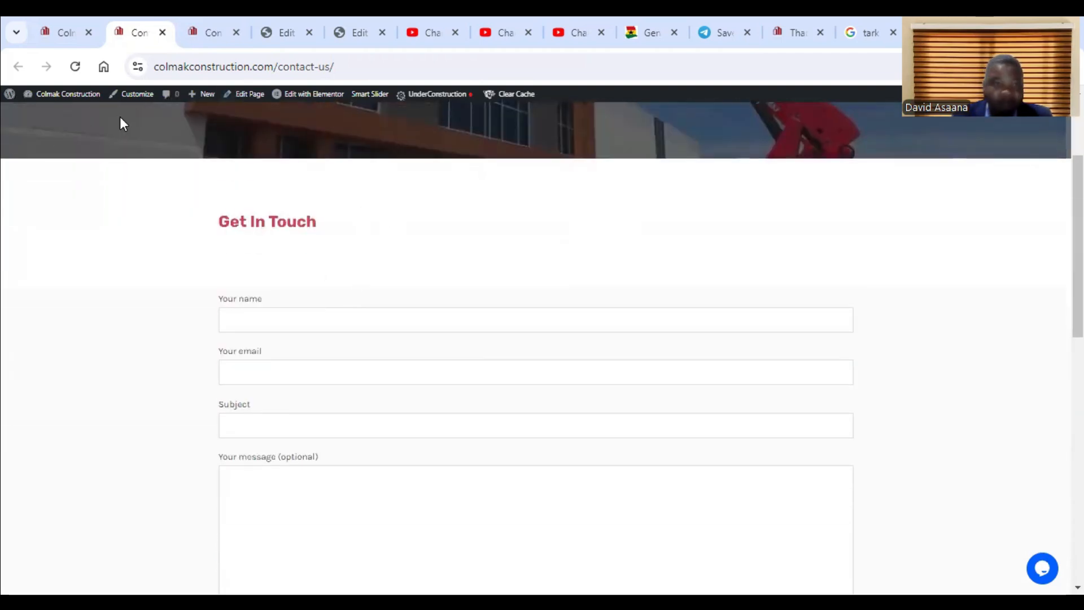
# Open the Contact Us page in the Elementor editor and look over its existing sections.
pyautogui.moveTo(269, 122)
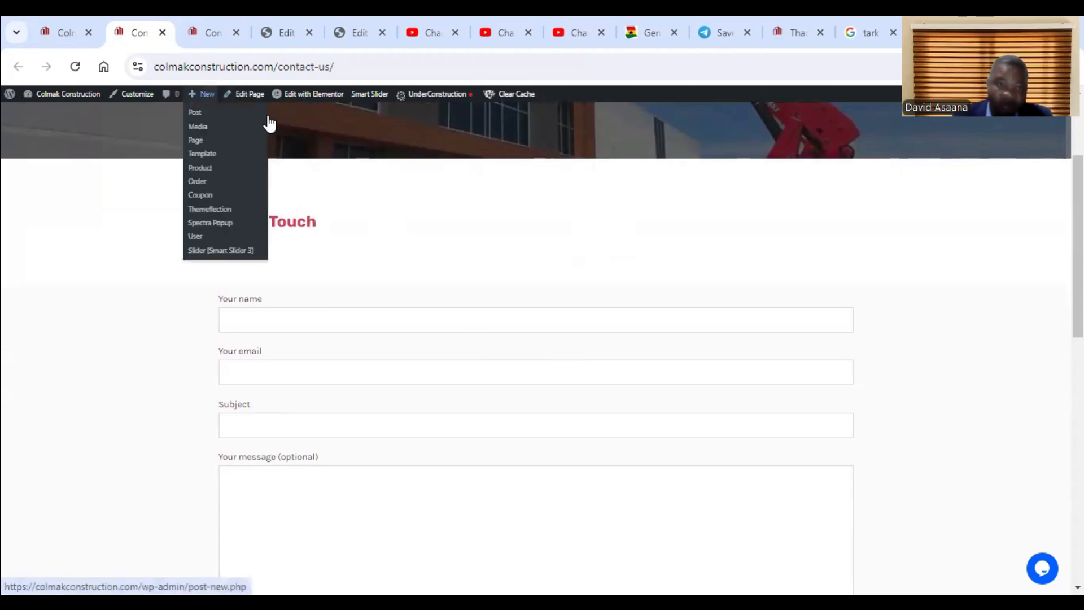
pyautogui.moveTo(323, 102)
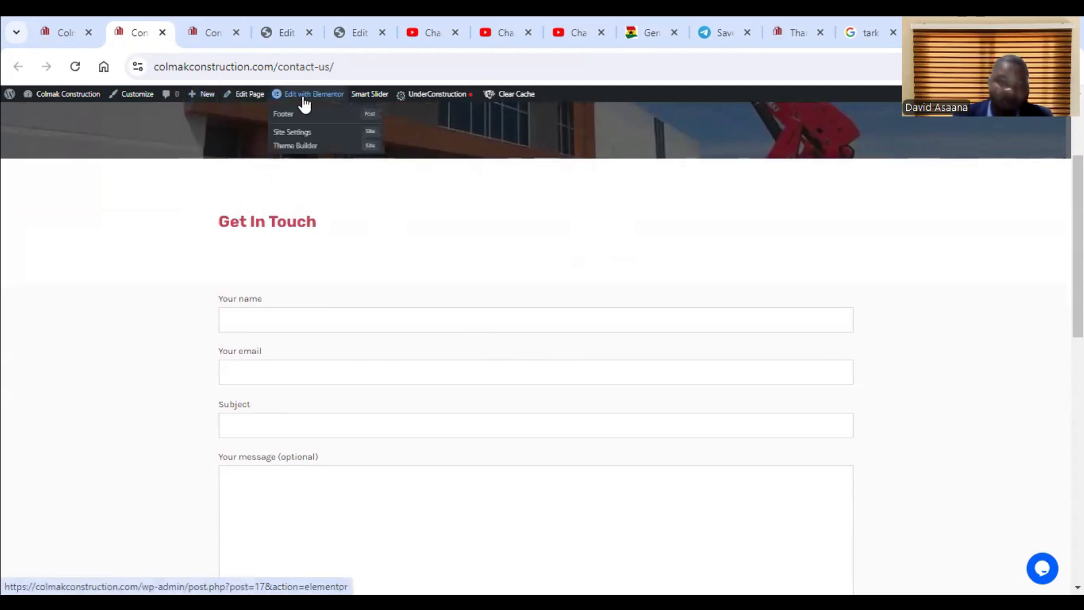
pyautogui.click(320, 99)
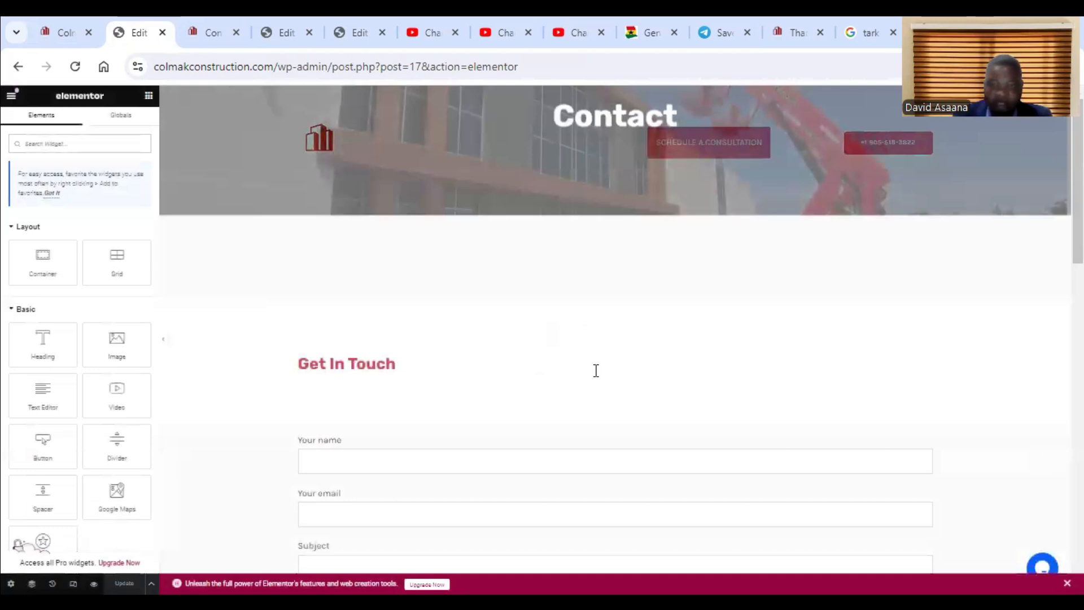
pyautogui.scroll(-10, 605, 295)
pyautogui.scroll(6, 581, 301)
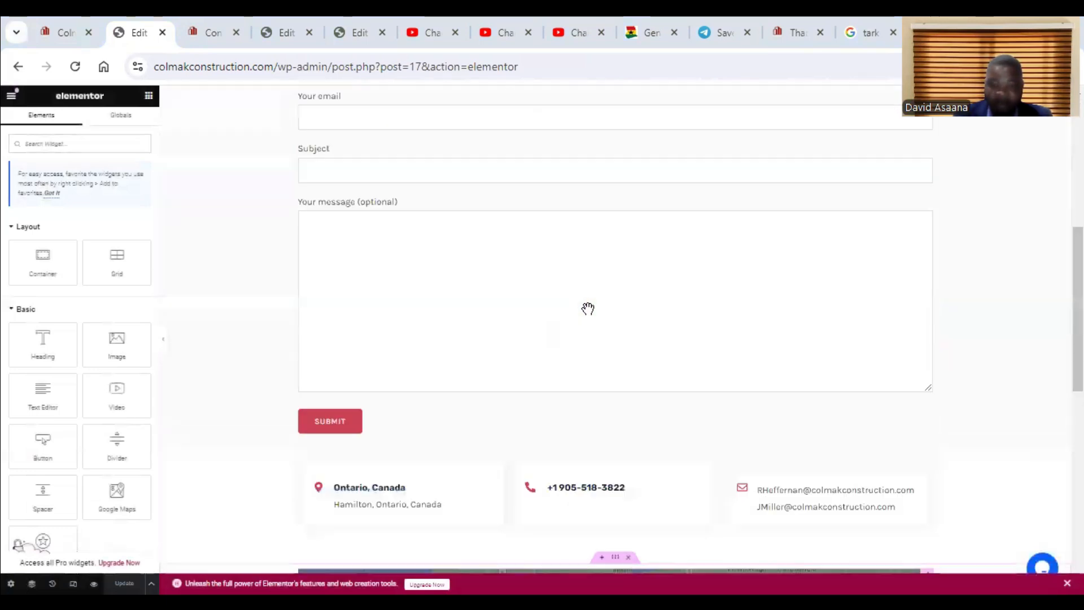
pyautogui.scroll(5, 570, 255)
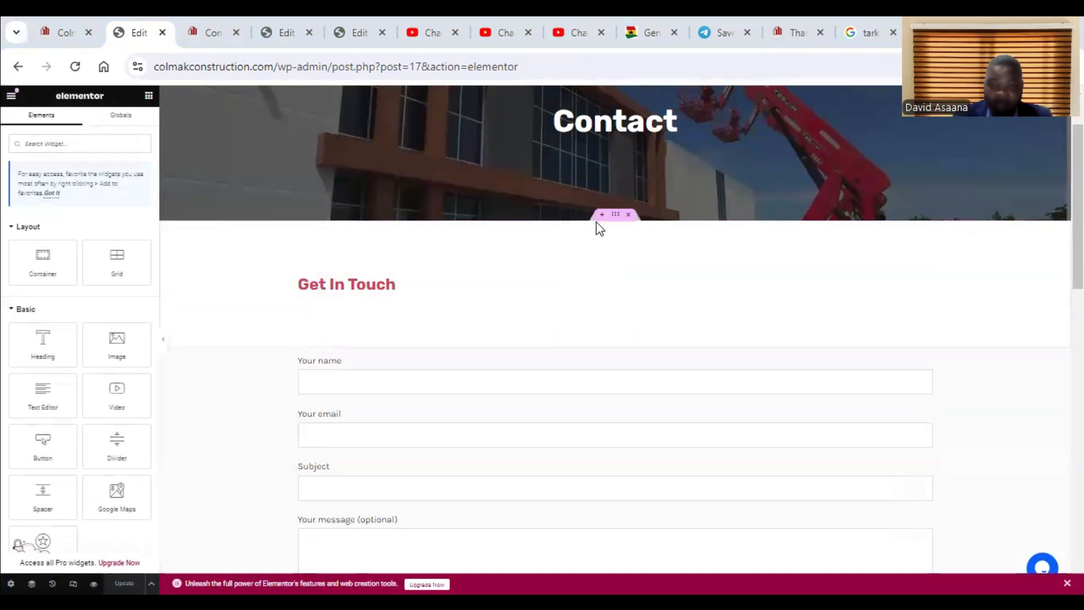
# Find the Shortcode widget and add it to the empty area below the map.
pyautogui.scroll(-10, 605, 296)
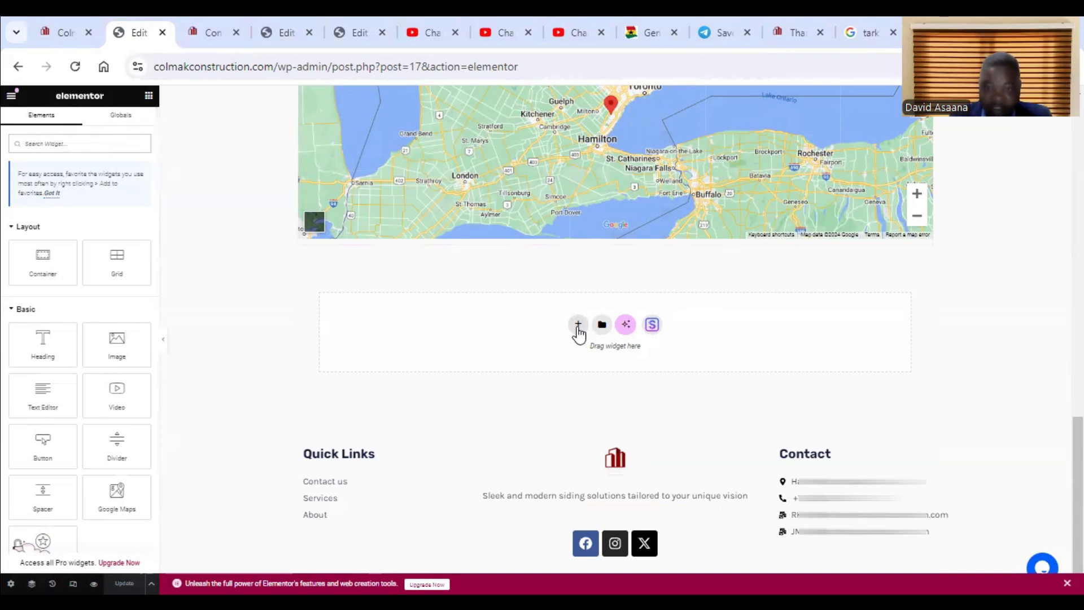
pyautogui.click(579, 324)
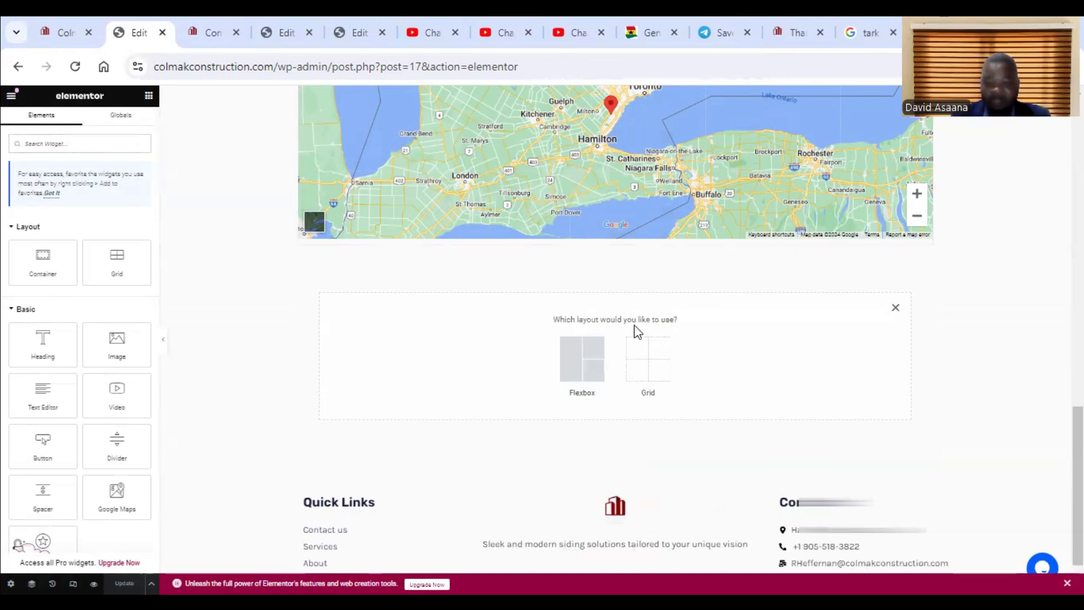
pyautogui.click(895, 307)
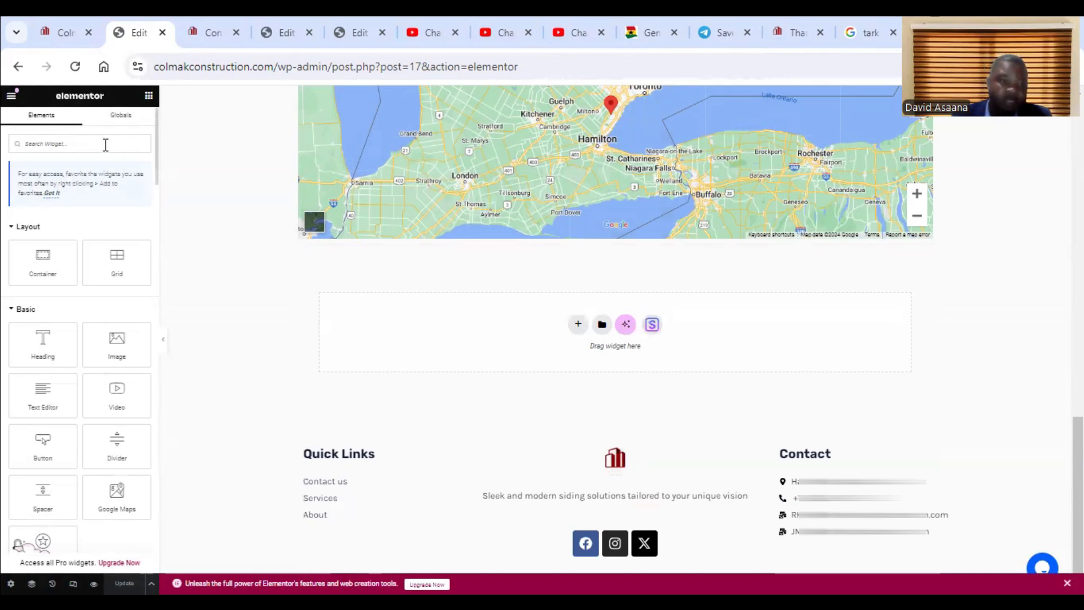
pyautogui.write('sh')
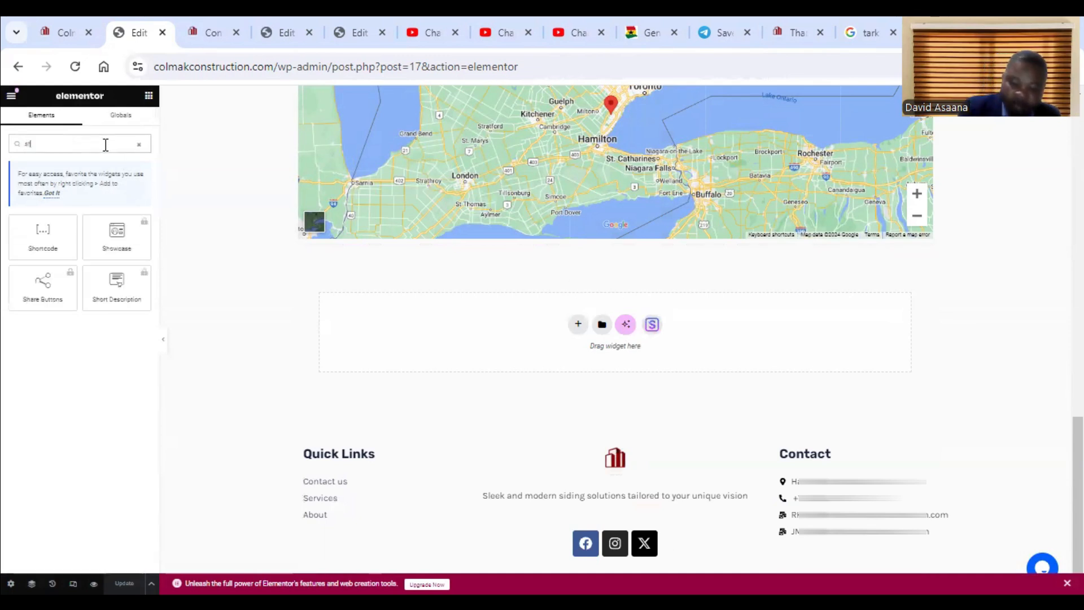
pyautogui.write('ort')
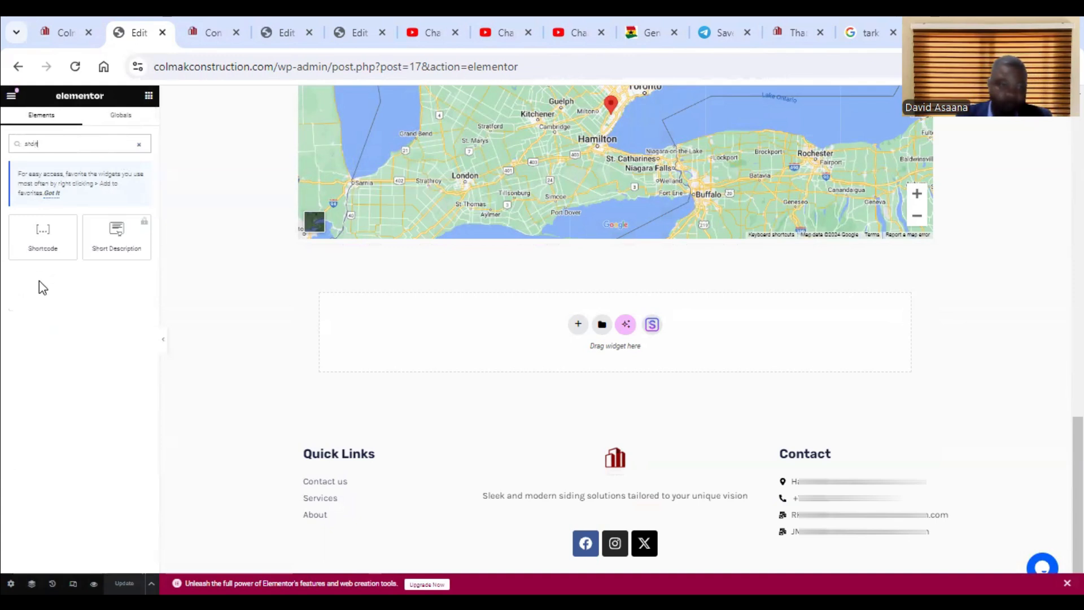
pyautogui.moveTo(47, 244); pyautogui.dragTo(568, 338)
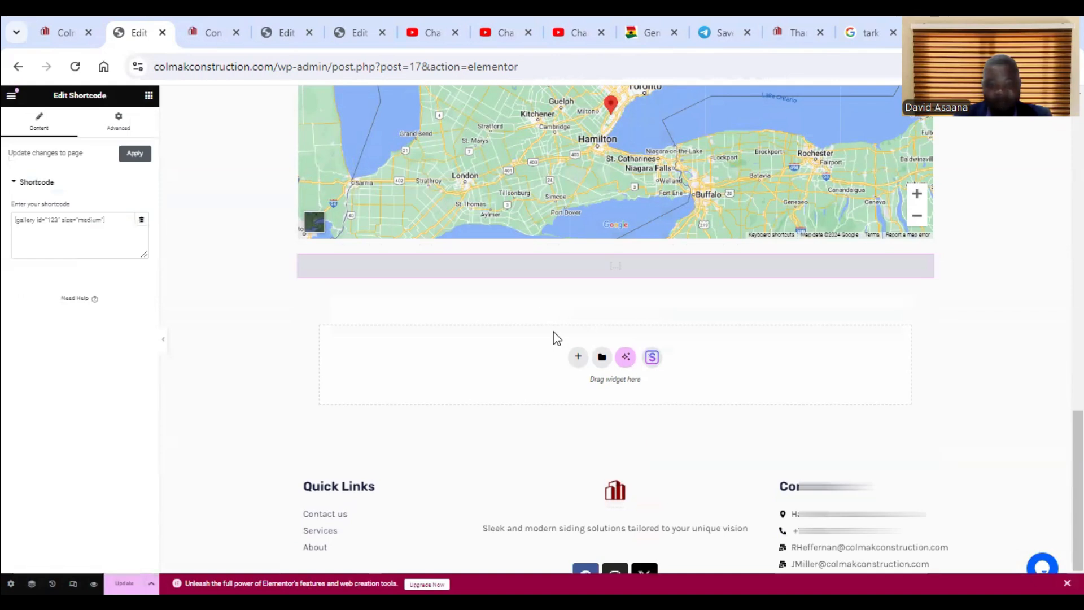
# Paste the copied Book Consultation form shortcode into the Shortcode widget and check the rendered form on the page.
pyautogui.rightClick(62, 235)
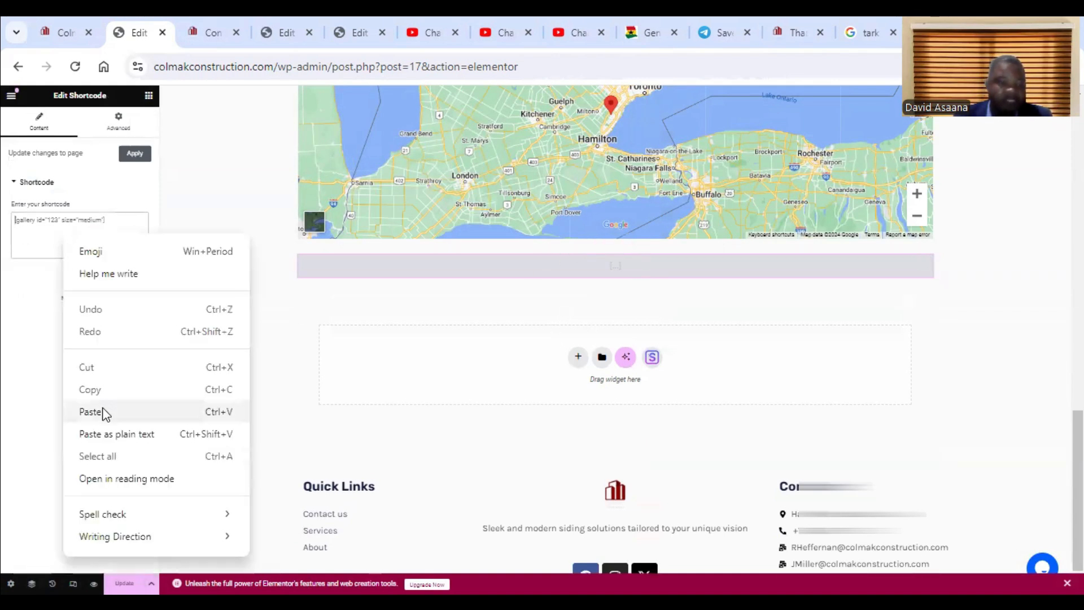
pyautogui.click(90, 411)
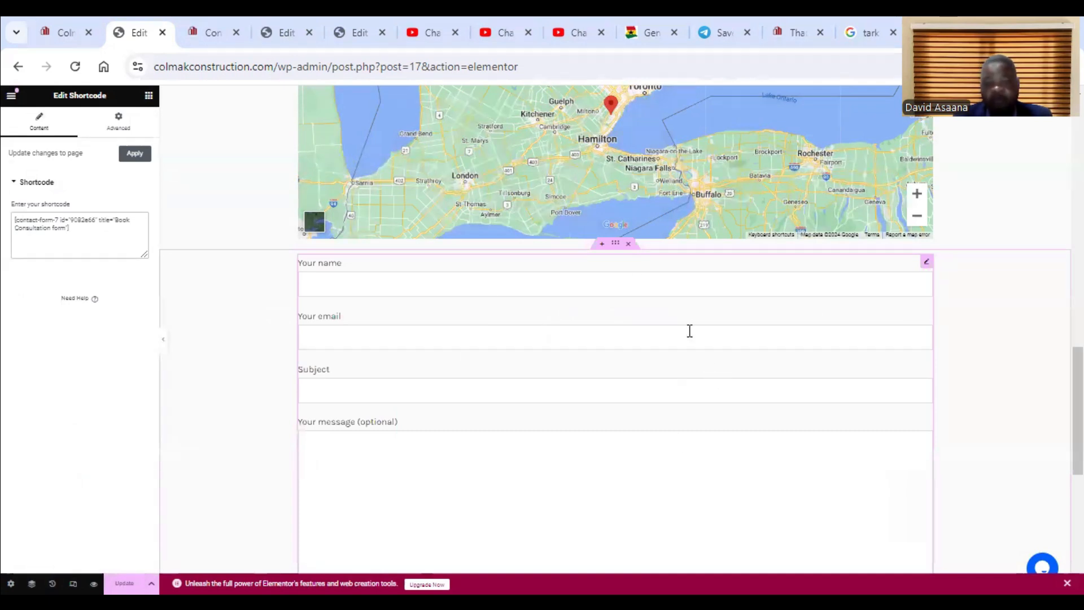
pyautogui.scroll(-5, 689, 330)
pyautogui.scroll(1, 414, 425)
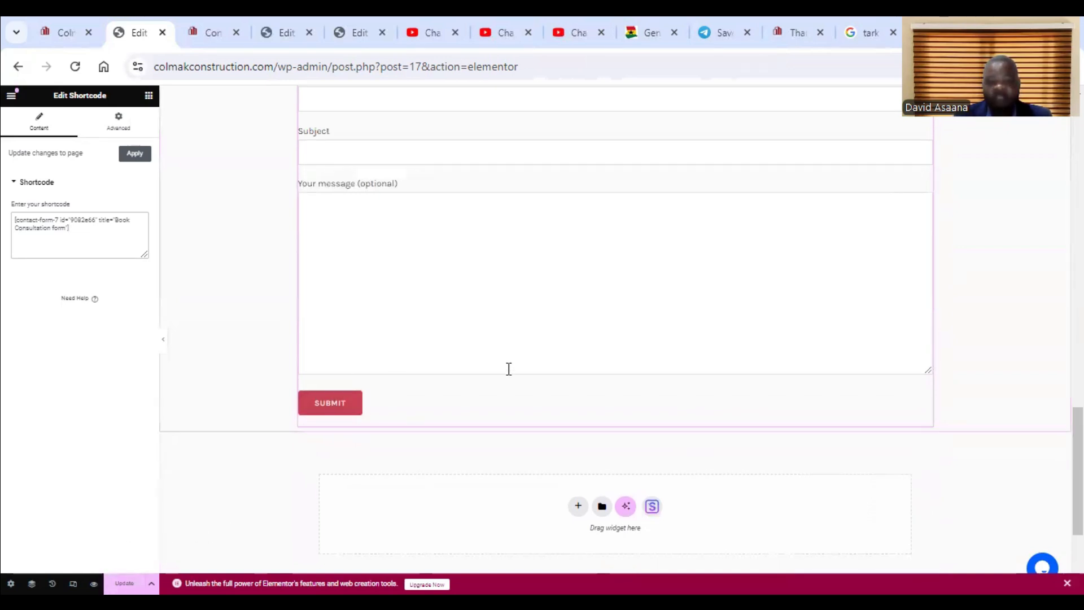
pyautogui.scroll(-8, 457, 220)
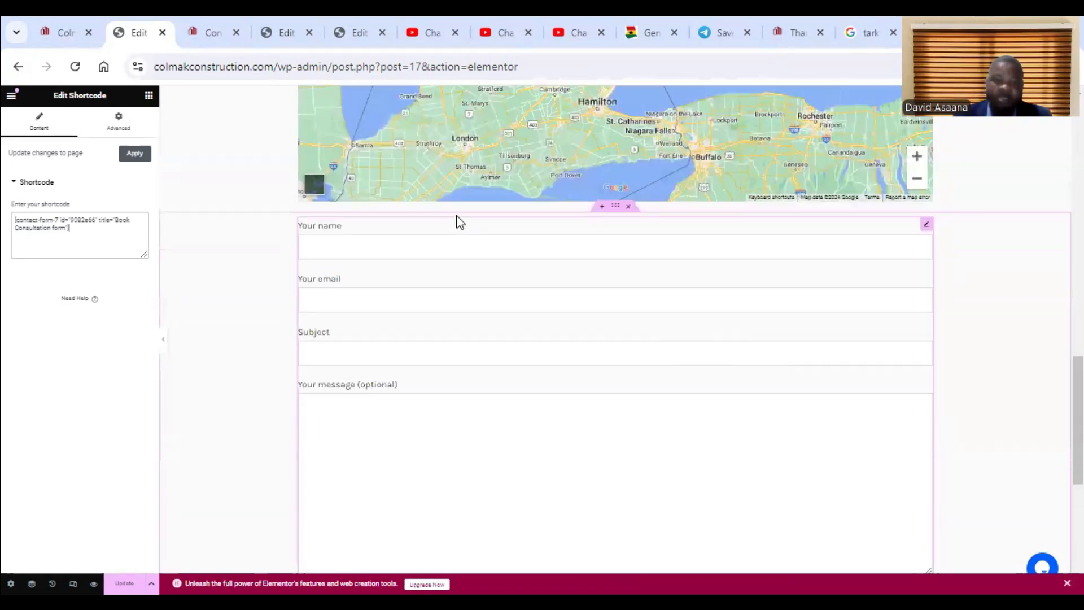
pyautogui.scroll(4, 473, 230)
pyautogui.scroll(10, 527, 254)
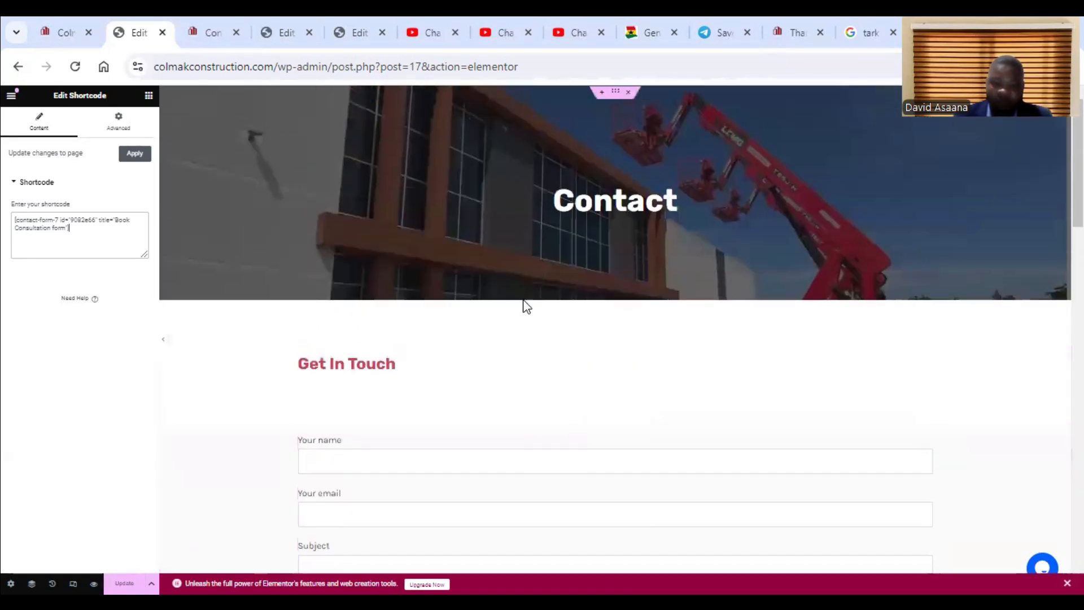
pyautogui.scroll(-4, 469, 134)
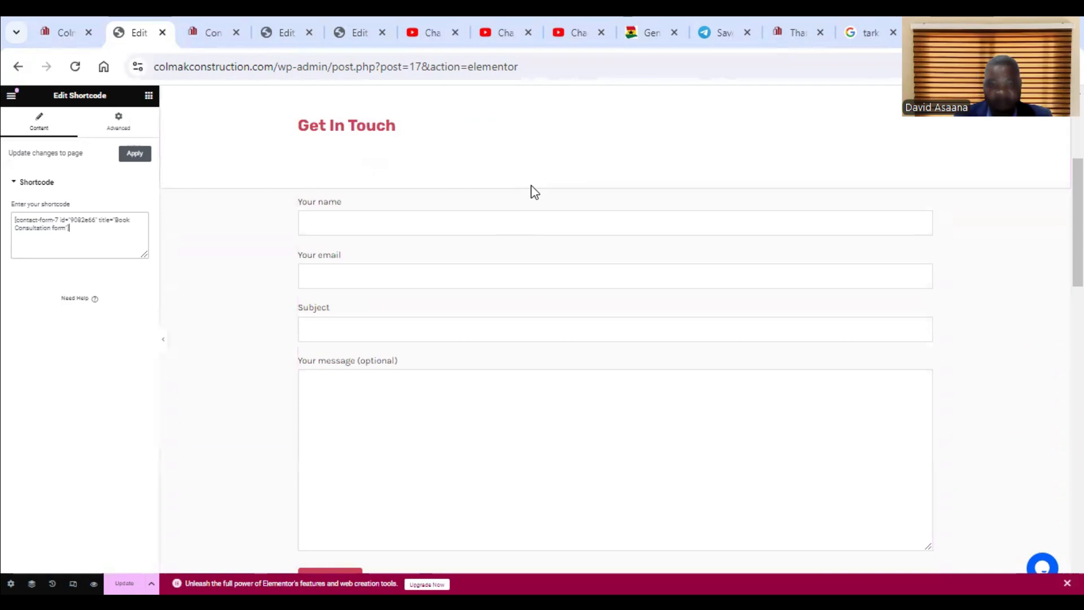
# Look through the open thank-you page, form editor and Elementor tabs, and examine the form area on the live Contact Us page.
pyautogui.click(797, 25)
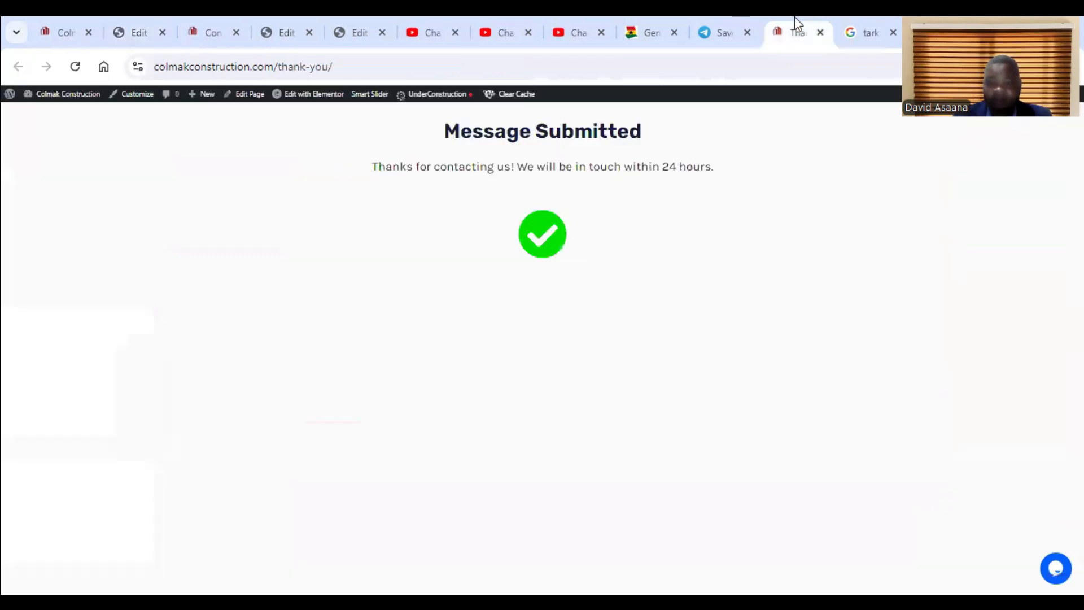
pyautogui.click(206, 26)
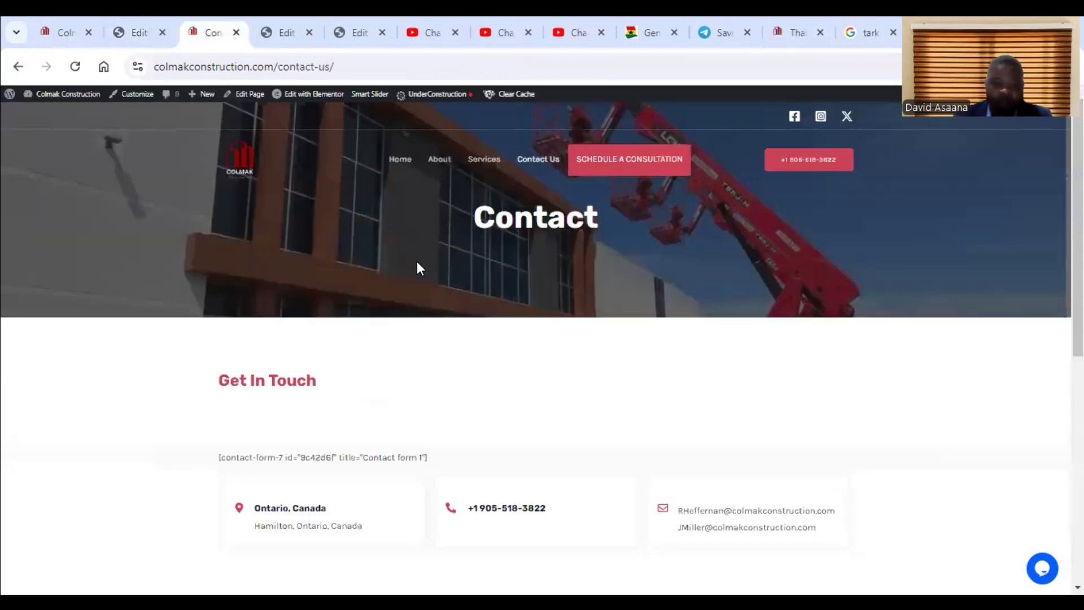
pyautogui.click(294, 25)
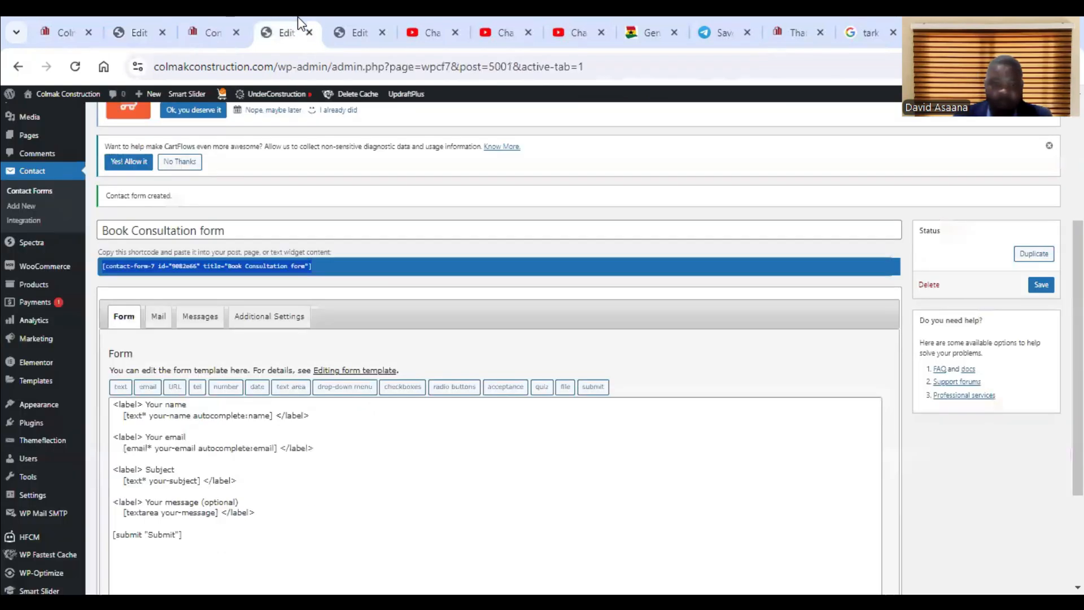
pyautogui.click(345, 21)
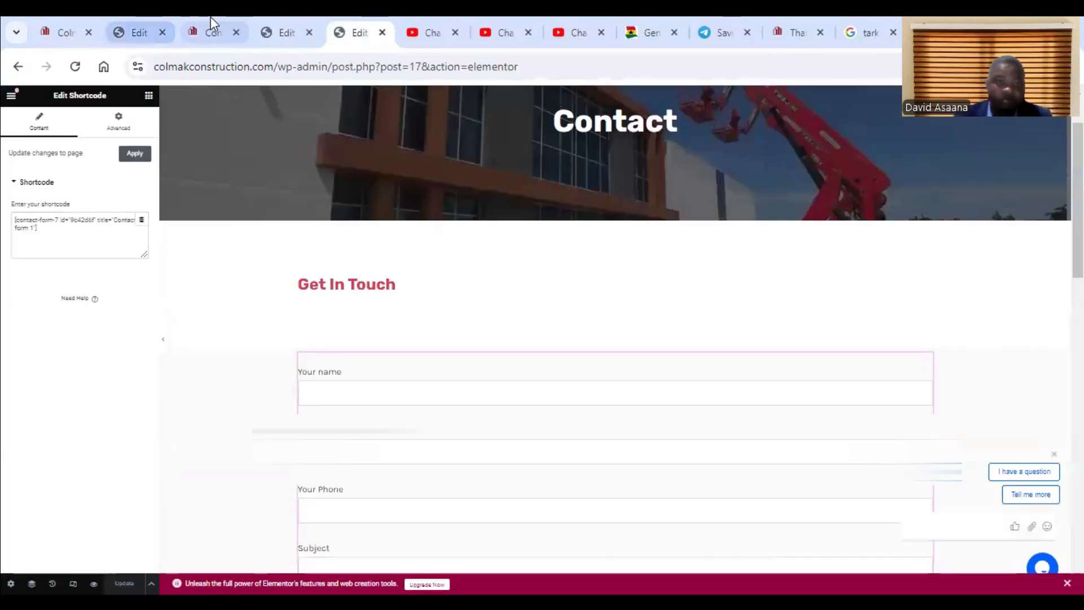
pyautogui.click(210, 21)
pyautogui.scroll(-4, 452, 379)
pyautogui.scroll(2, 622, 337)
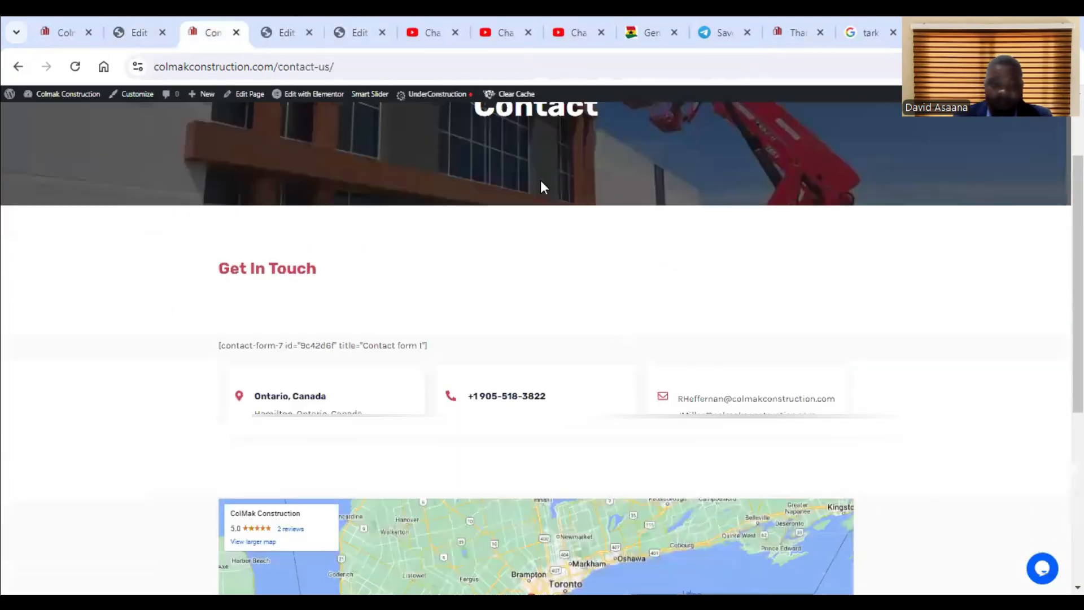
pyautogui.scroll(1, 536, 339)
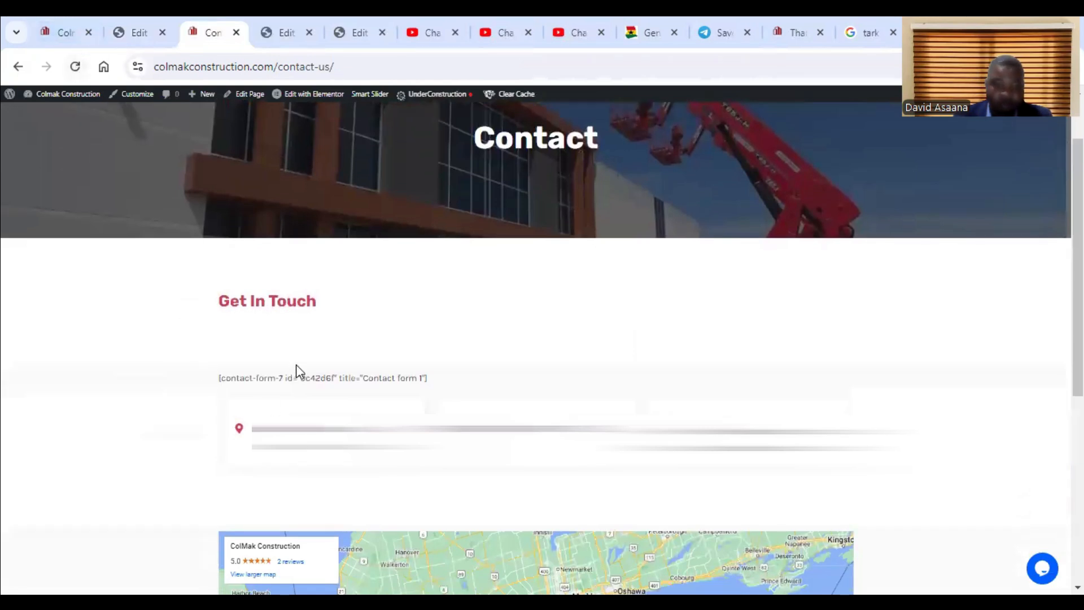
# Reload the live Contact Us page and fill in its form with a name, an email, the subject "Testing" and the message "hi".
pyautogui.click(75, 66)
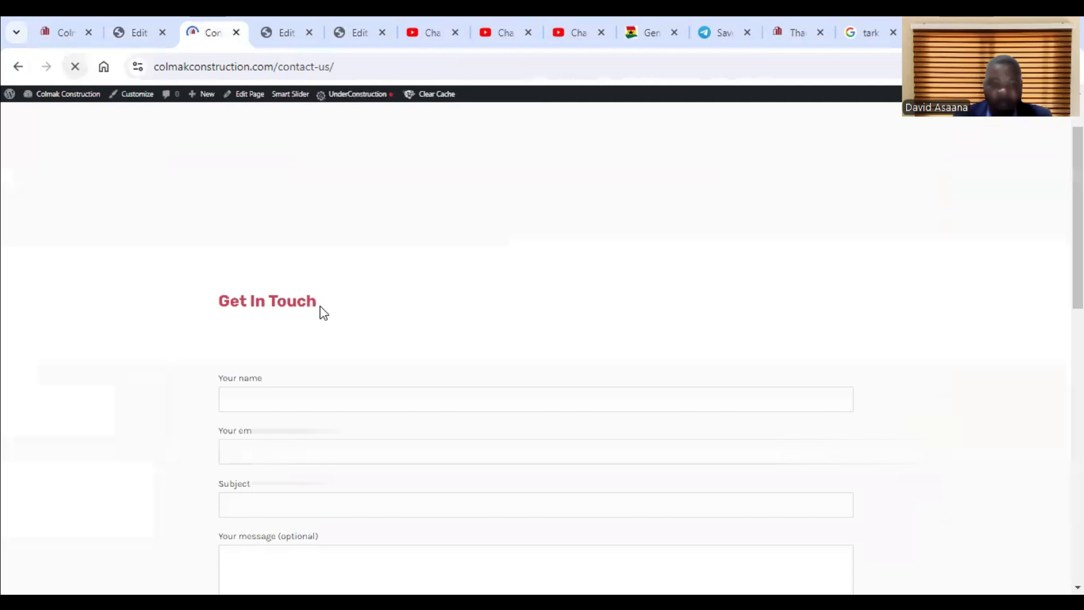
pyautogui.scroll(-4, 299, 226)
pyautogui.click(291, 168)
pyautogui.click(334, 194)
pyautogui.click(312, 266)
pyautogui.click(331, 304)
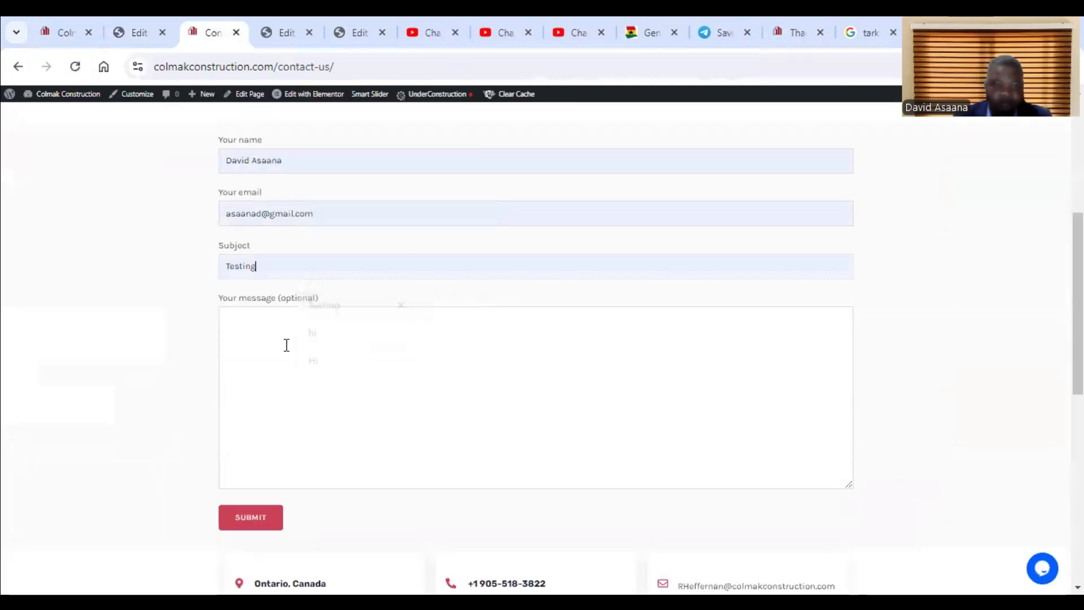
pyautogui.click(270, 360)
pyautogui.write('hi')
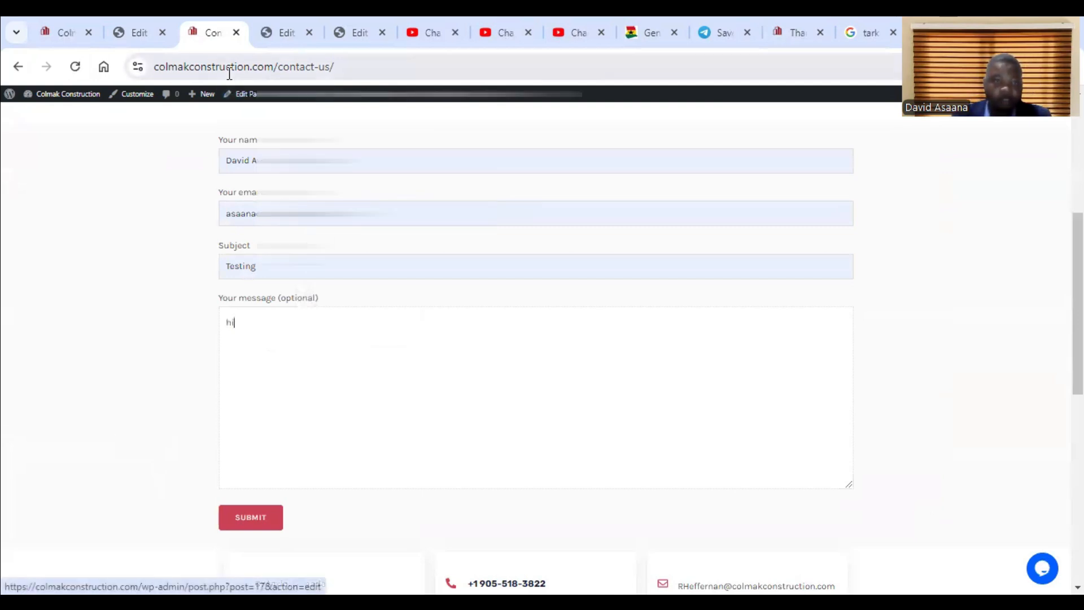
# Look through the open home page, form editor and Elementor tabs, and check the Mail settings of the Book Consultation form.
pyautogui.click(132, 22)
pyautogui.click(69, 22)
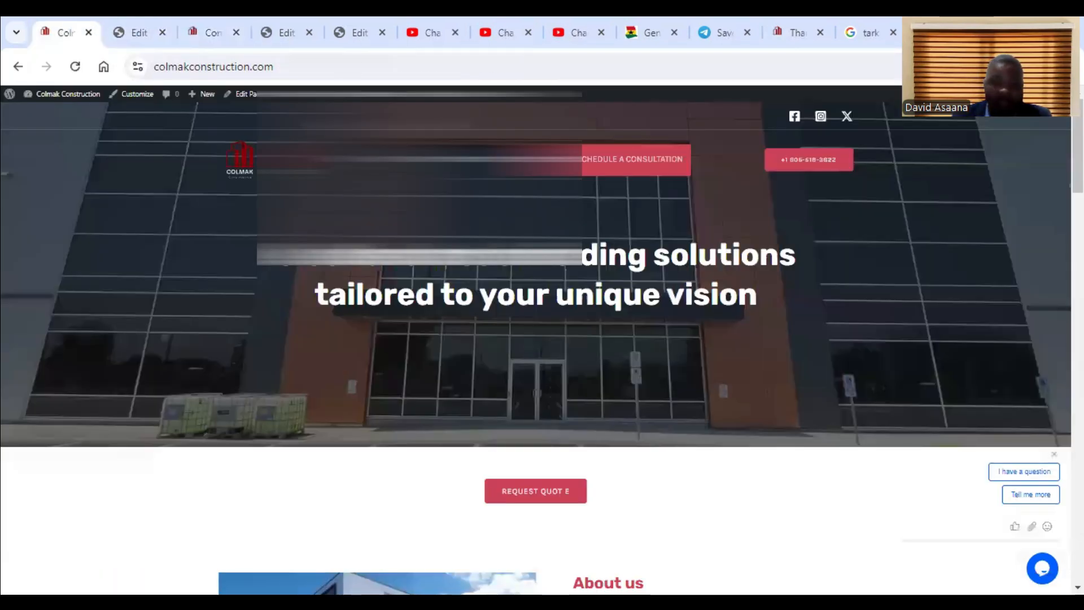
pyautogui.click(346, 24)
pyautogui.click(304, 23)
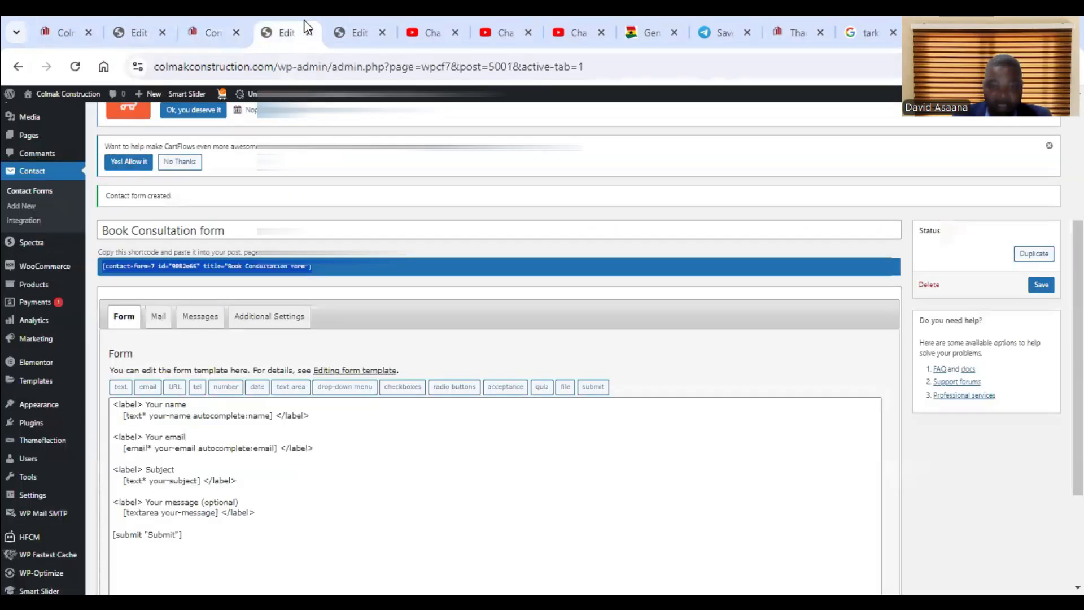
pyautogui.click(157, 319)
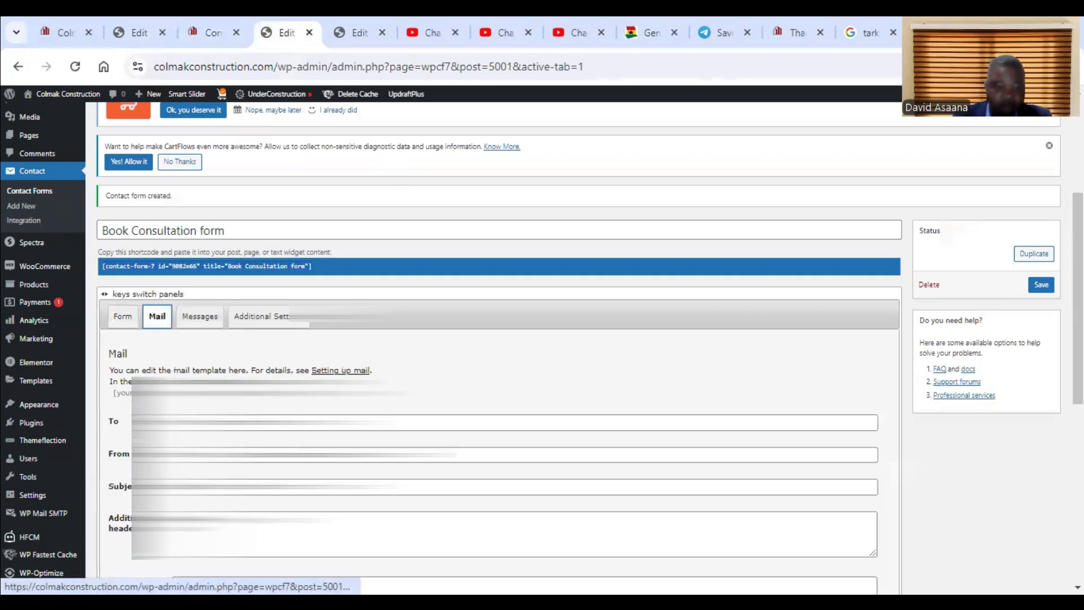
pyautogui.click(128, 30)
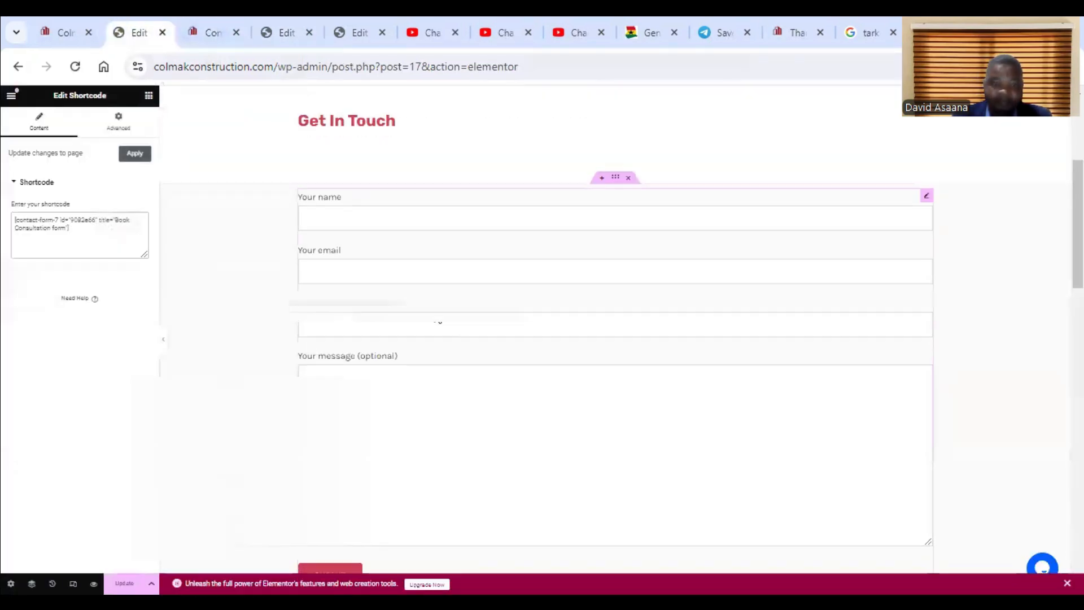
pyautogui.click(61, 23)
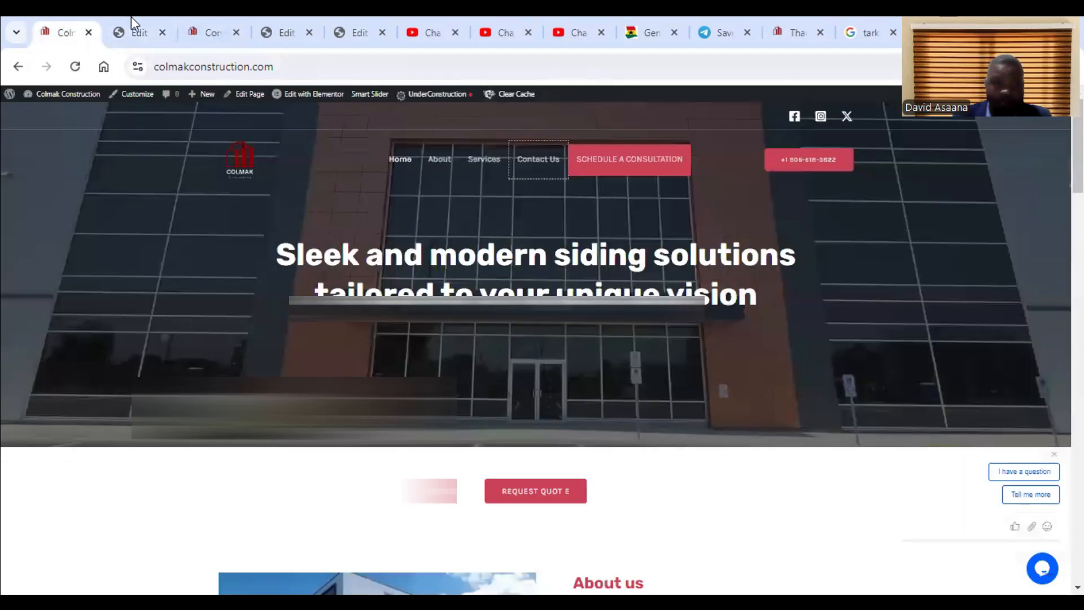
# Submit the filled-in test form on the live Contact Us page and look over the page around the form.
pyautogui.click(205, 23)
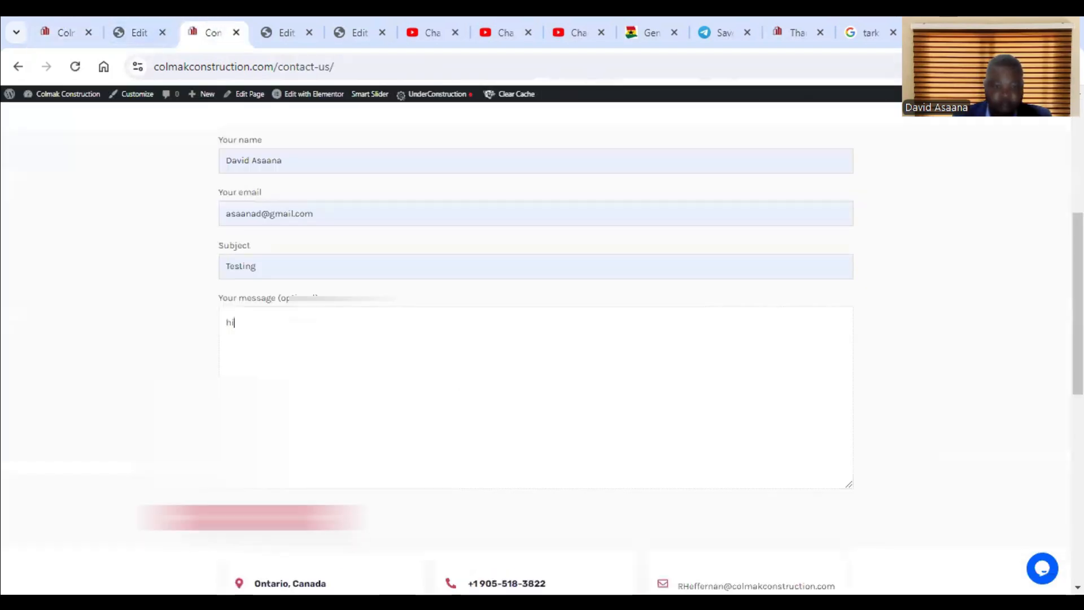
pyautogui.click(251, 518)
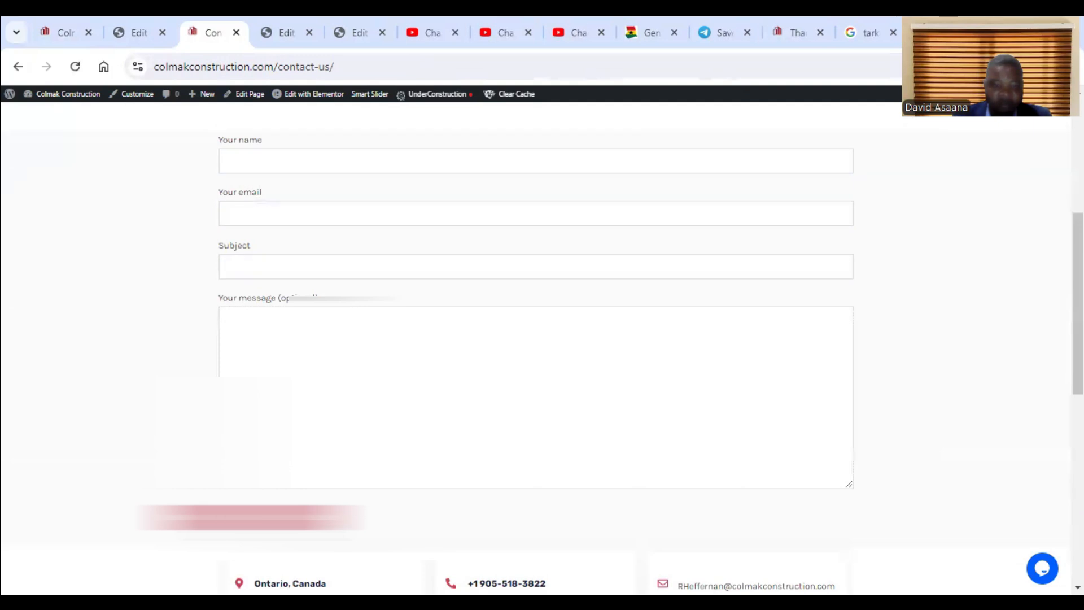
pyautogui.scroll(4, 536, 339)
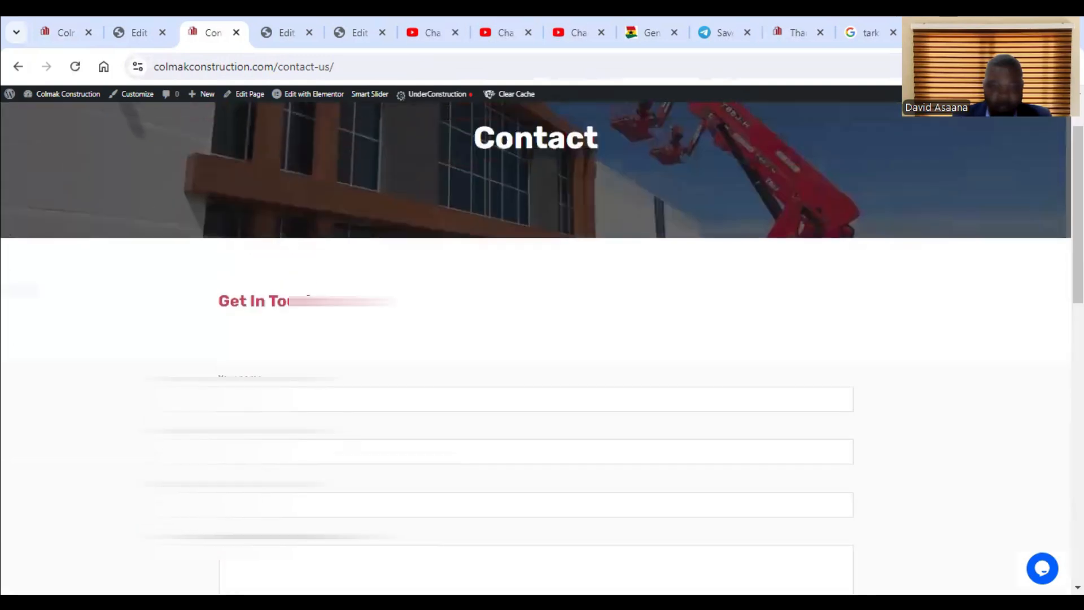
pyautogui.scroll(-10, 511, 384)
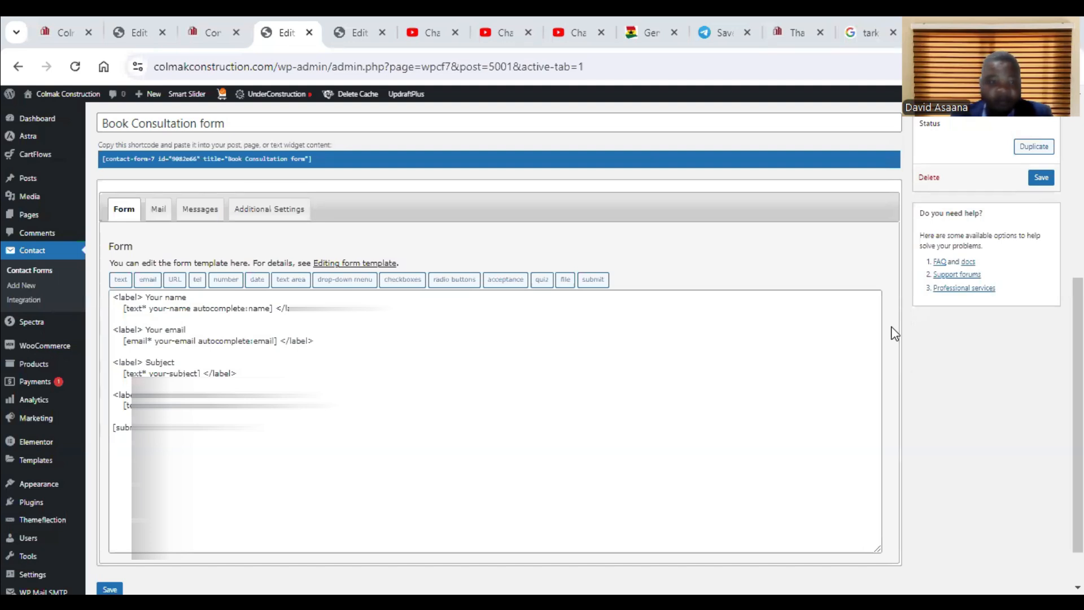
# Switch to Telegram's Saved Messages, find the latest message with the redirect script and form template, and copy its full text.
pyautogui.click(784, 24)
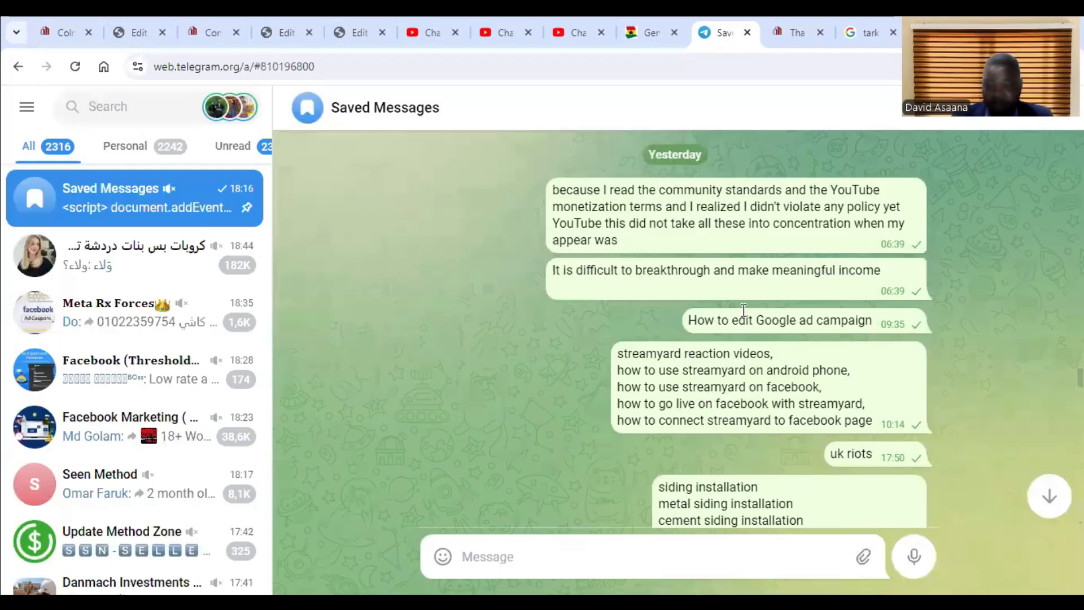
pyautogui.scroll(-15, 744, 350)
pyautogui.scroll(-5, 742, 390)
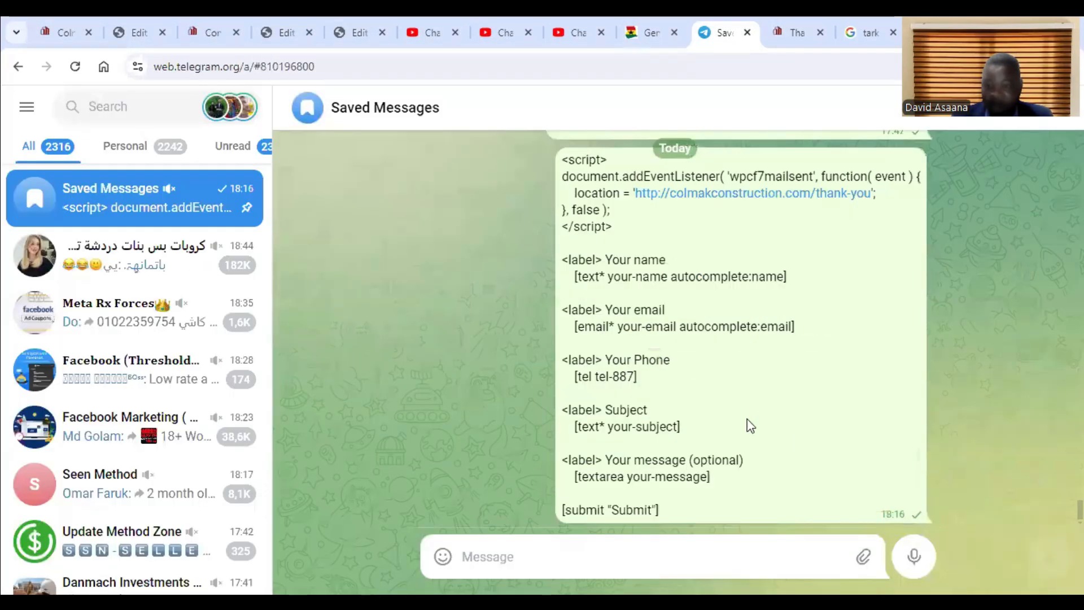
pyautogui.rightClick(743, 387)
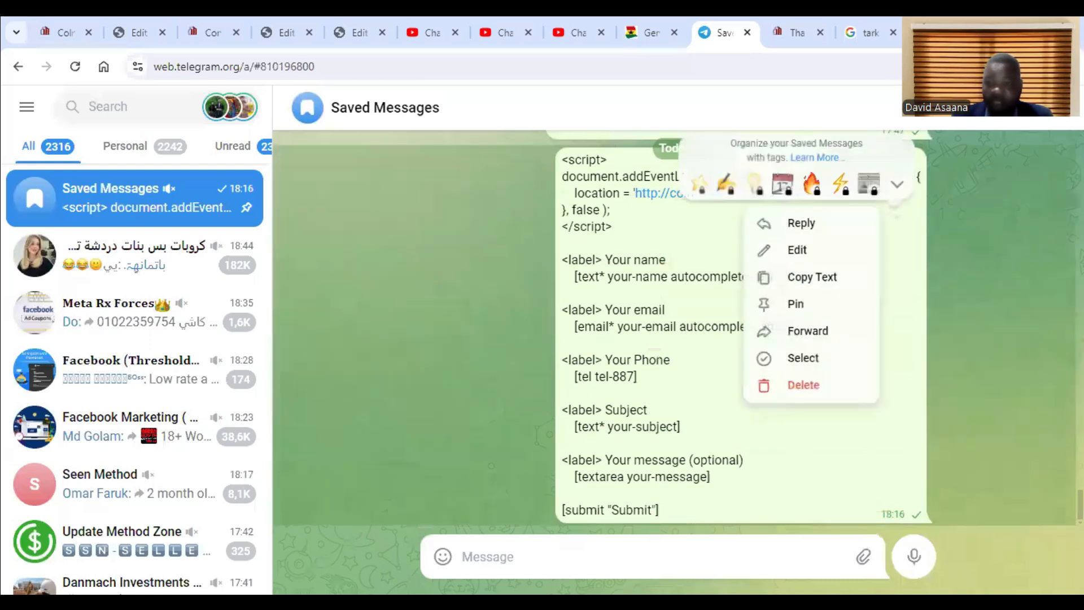
pyautogui.click(850, 276)
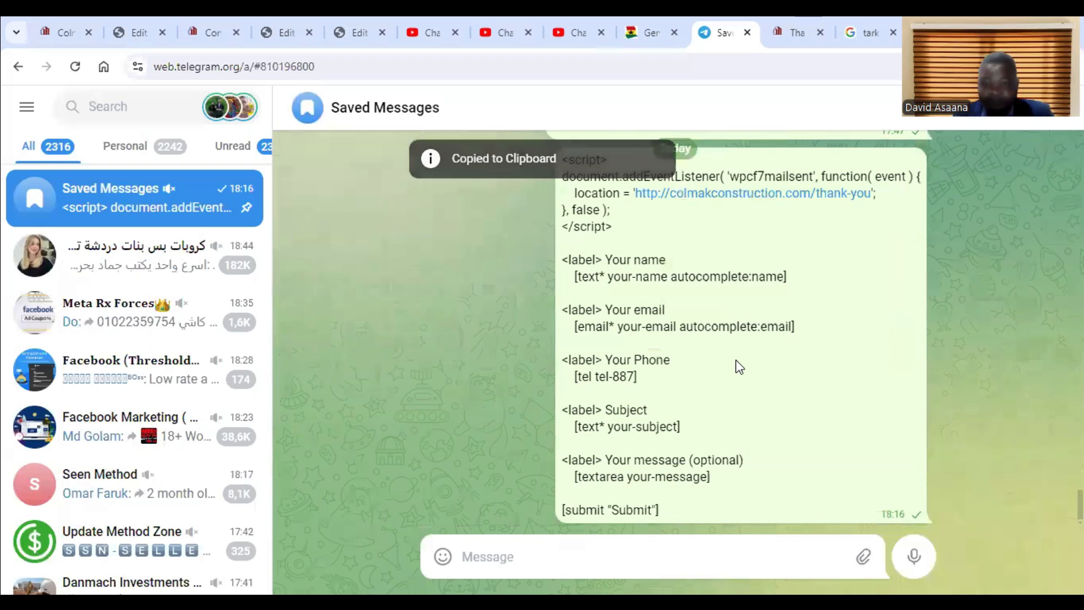
pyautogui.scroll(1, 736, 366)
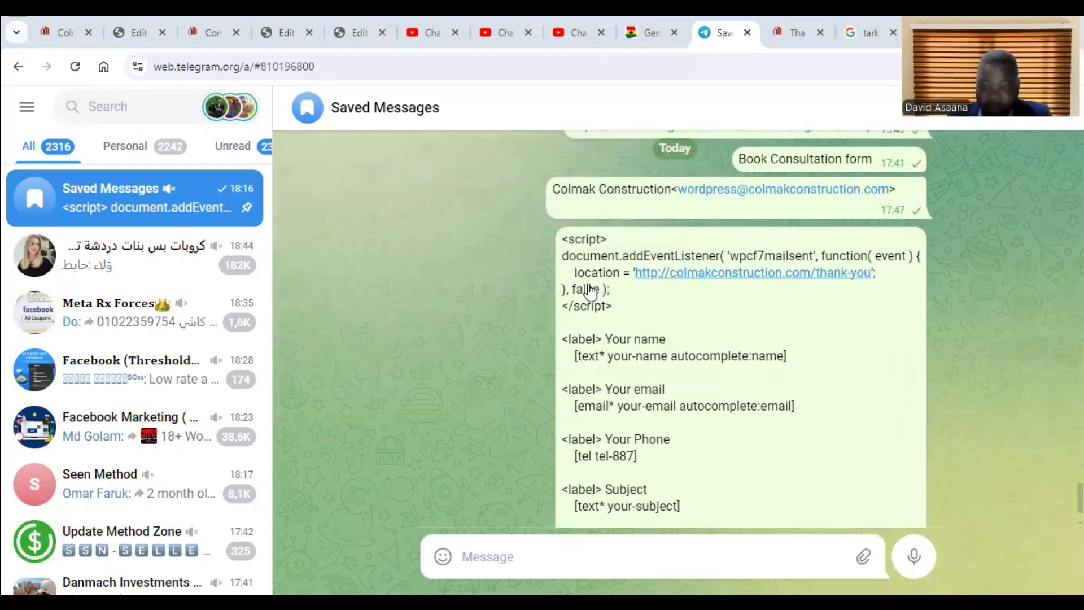
pyautogui.scroll(3, 590, 291)
pyautogui.scroll(-3, 593, 288)
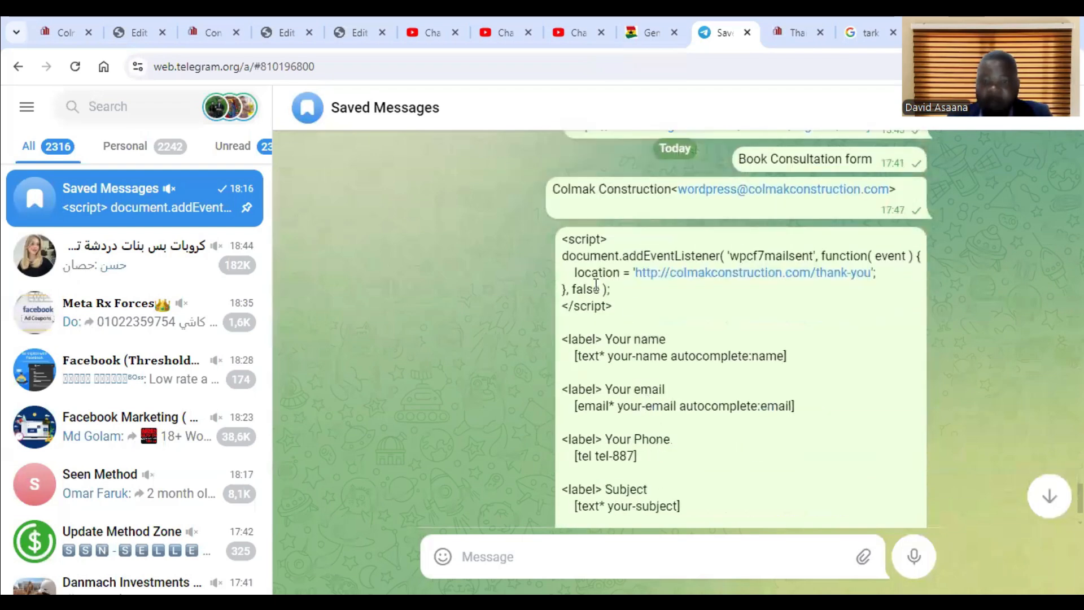
pyautogui.moveTo(612, 306); pyautogui.dragTo(557, 241)
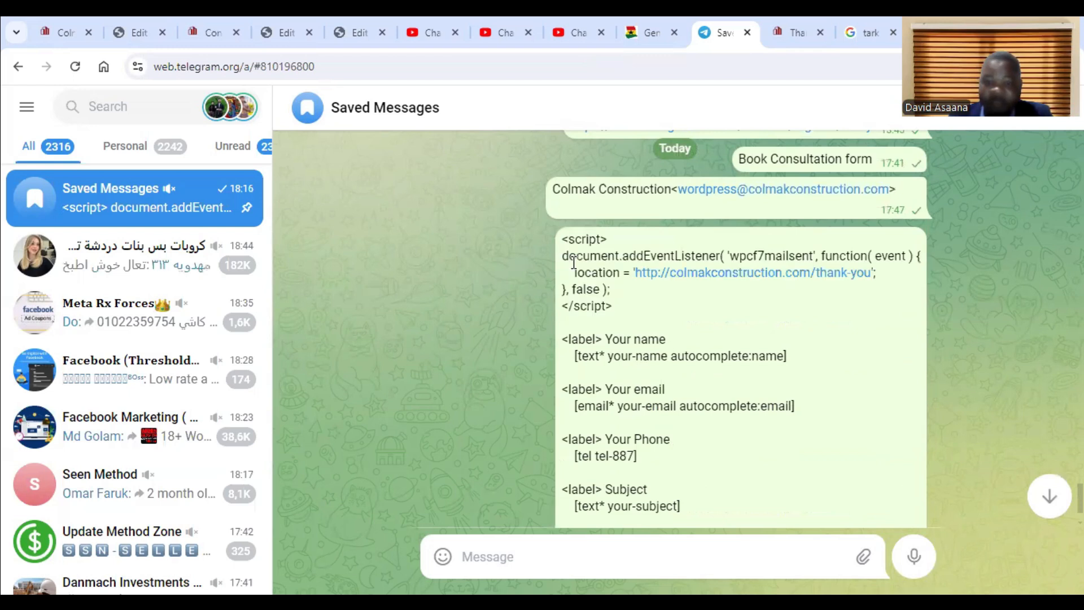
pyautogui.rightClick(573, 265)
pyautogui.click(655, 338)
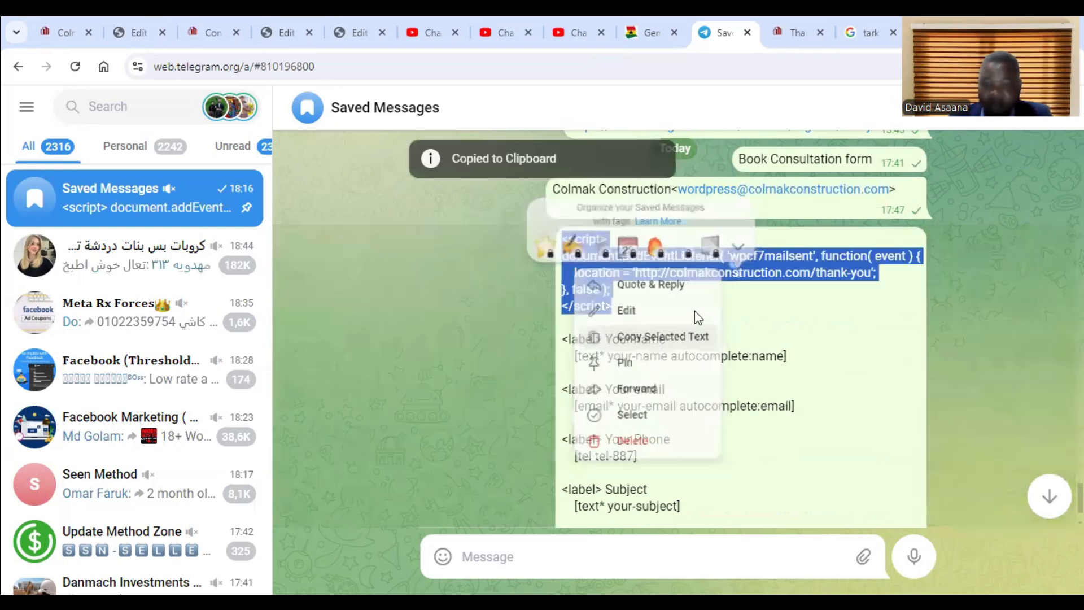
pyautogui.scroll(-1, 677, 282)
pyautogui.scroll(3, 702, 147)
pyautogui.scroll(2, 702, 141)
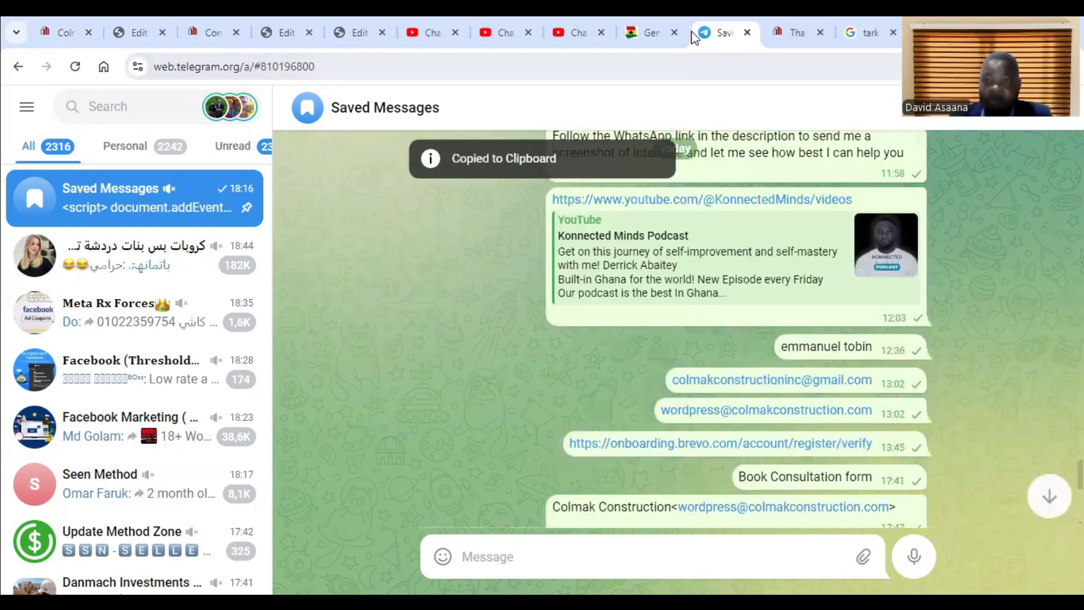
pyautogui.scroll(-4, 702, 141)
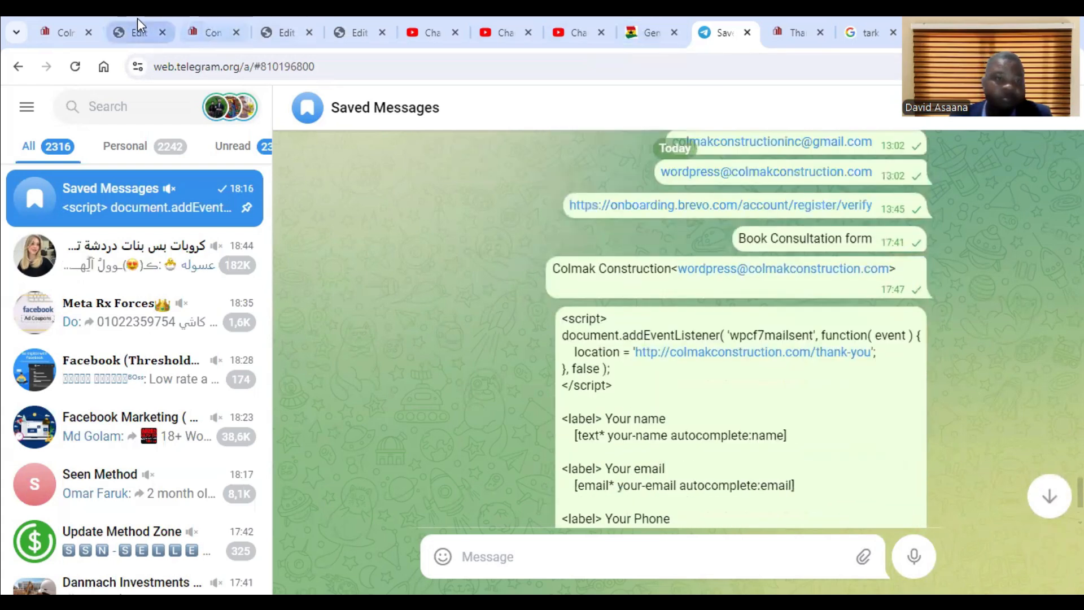
# Return to the Book Consultation form template, add blank lines above the Your name label, and paste the copied redirect script there.
pyautogui.click(138, 18)
pyautogui.click(197, 30)
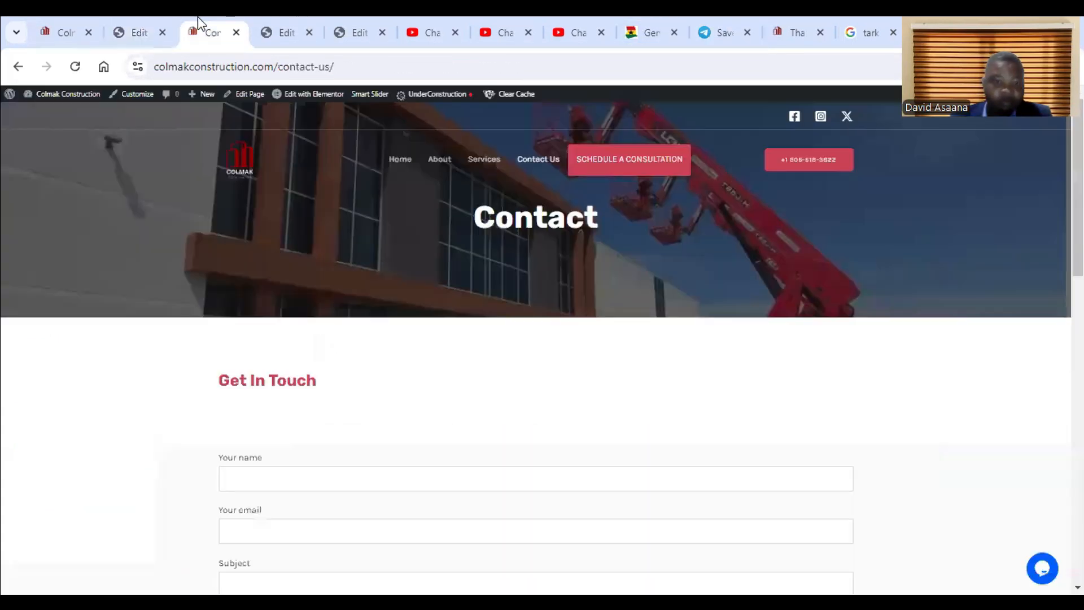
pyautogui.click(51, 27)
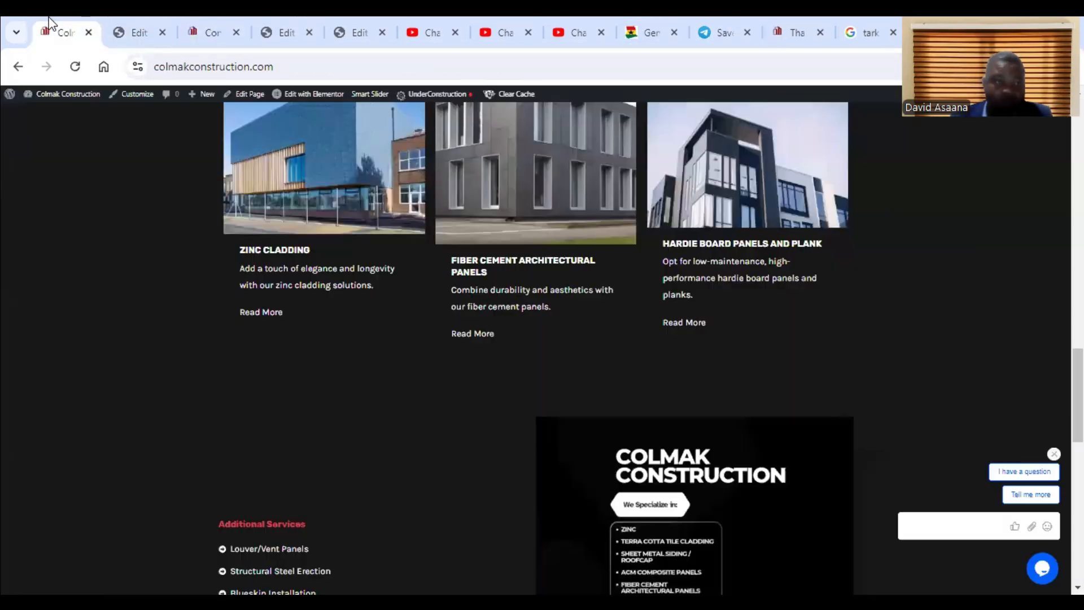
pyautogui.click(357, 26)
pyautogui.click(291, 17)
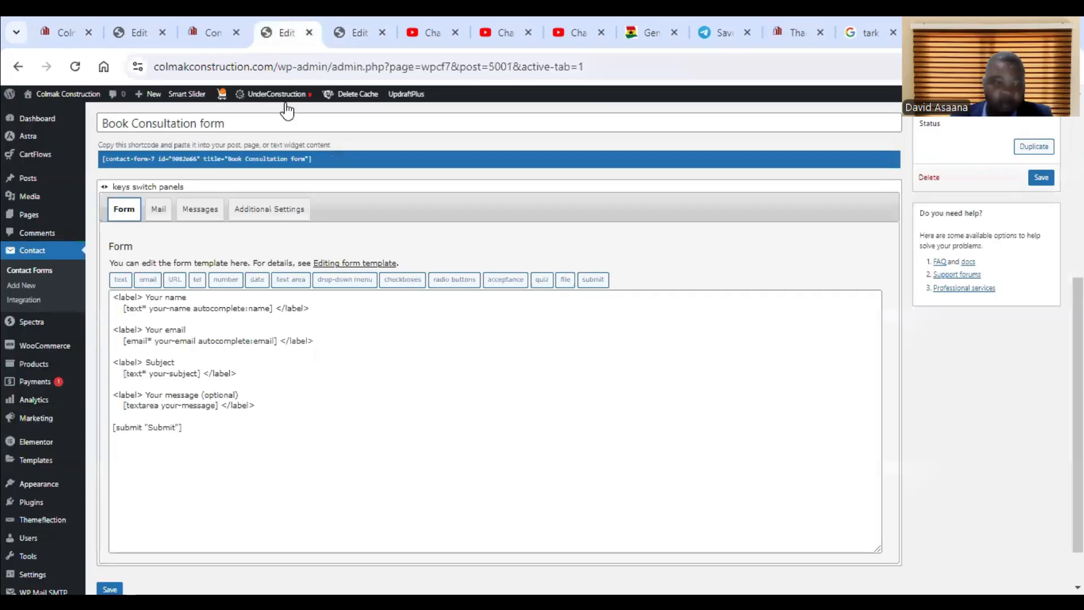
pyautogui.click(113, 298)
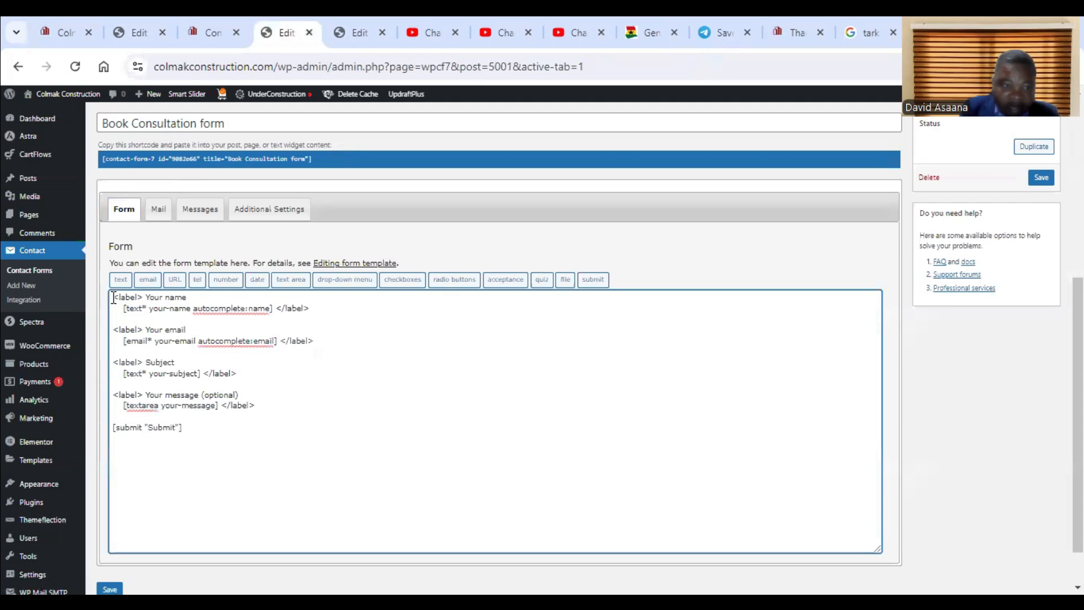
pyautogui.press('Return')
pyautogui.press('Return')
pyautogui.press('Return')
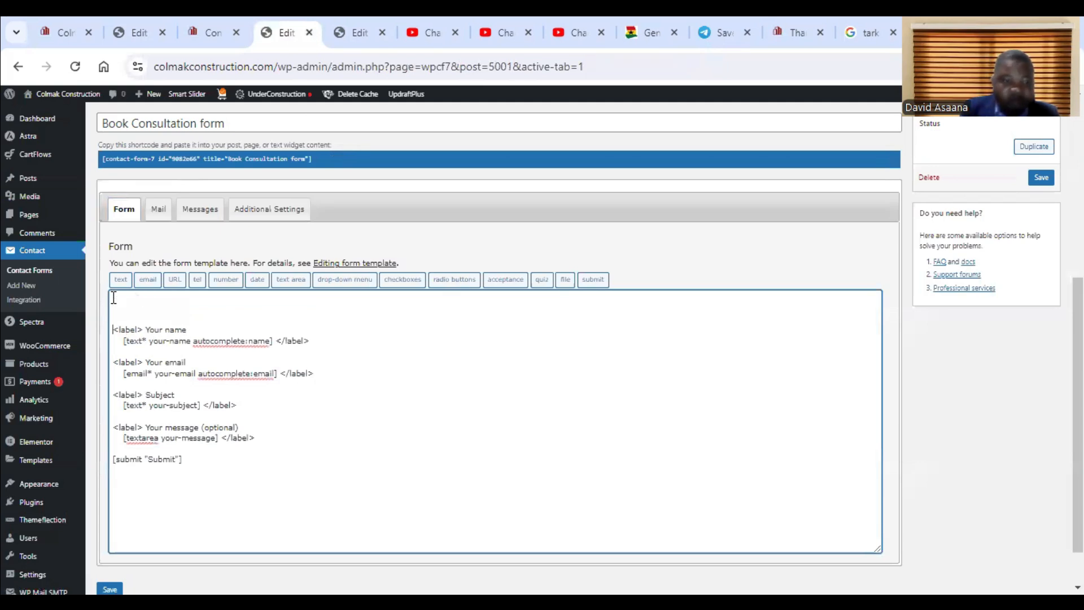
pyautogui.press('BackSpace')
pyautogui.press('BackSpace')
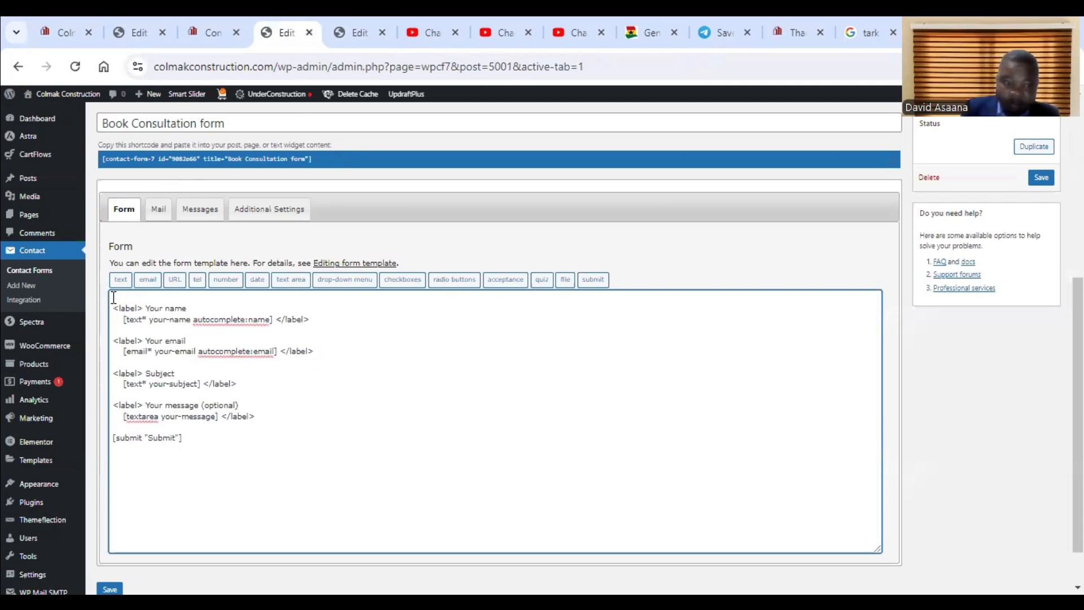
pyautogui.press('Return')
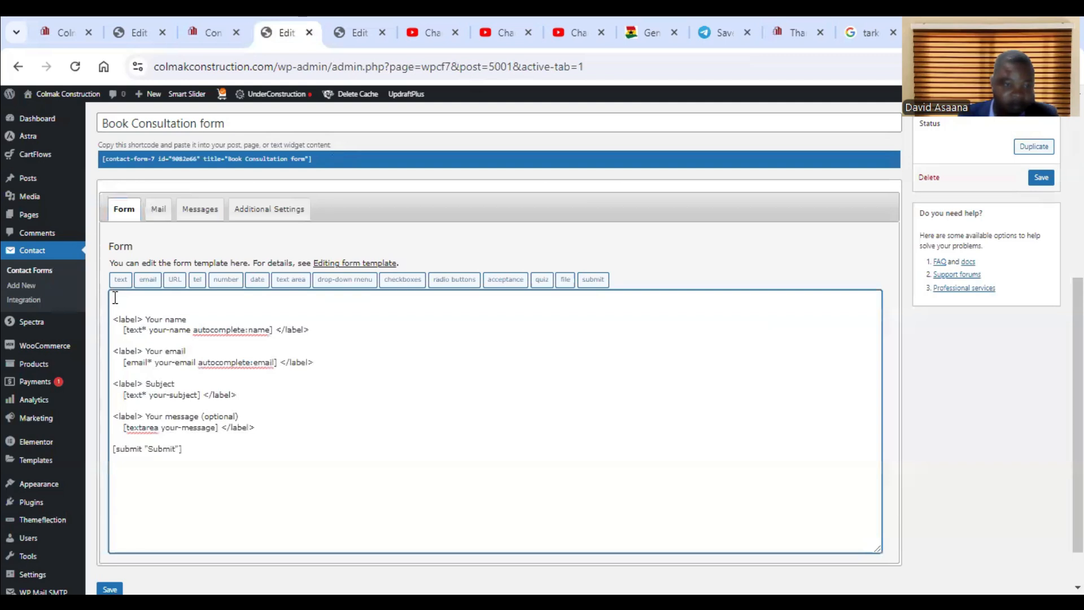
pyautogui.rightClick(114, 297)
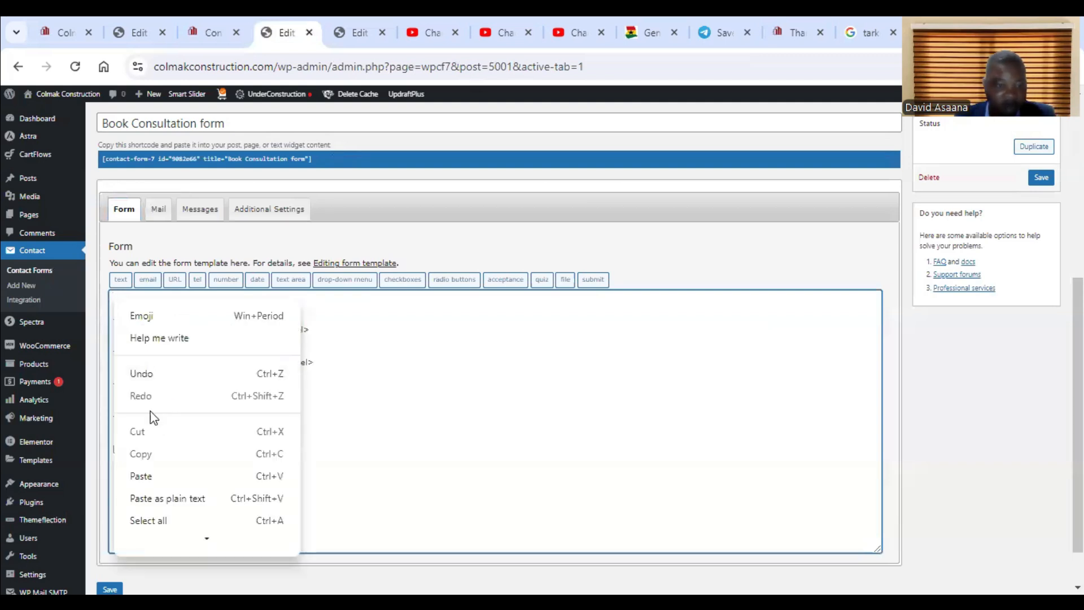
pyautogui.click(146, 477)
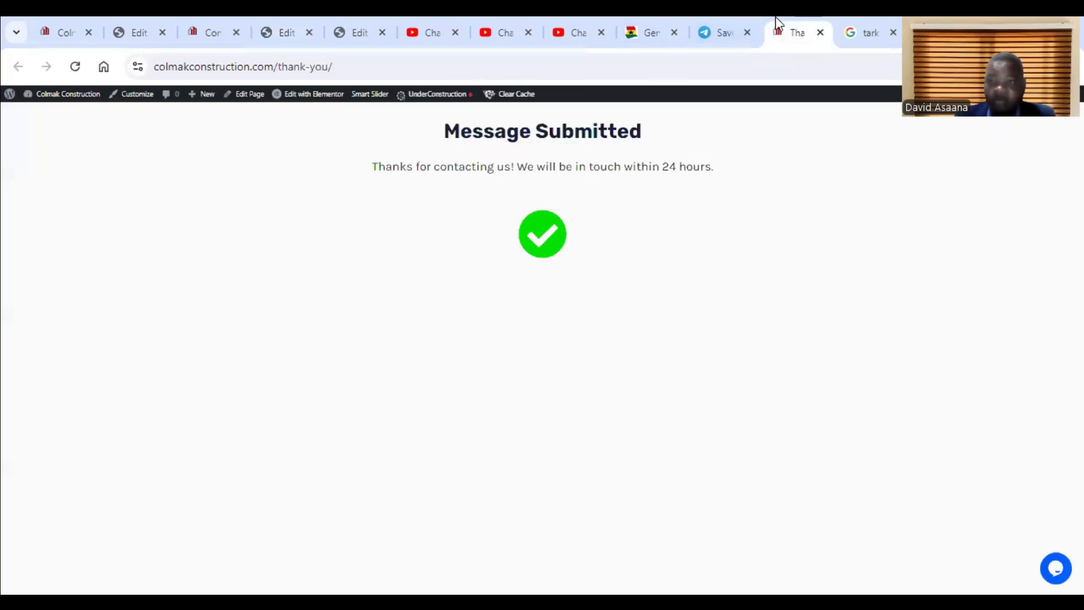
# Check the thank-you page's web address in its open tab and return to the Book Consultation form editor.
pyautogui.click(782, 25)
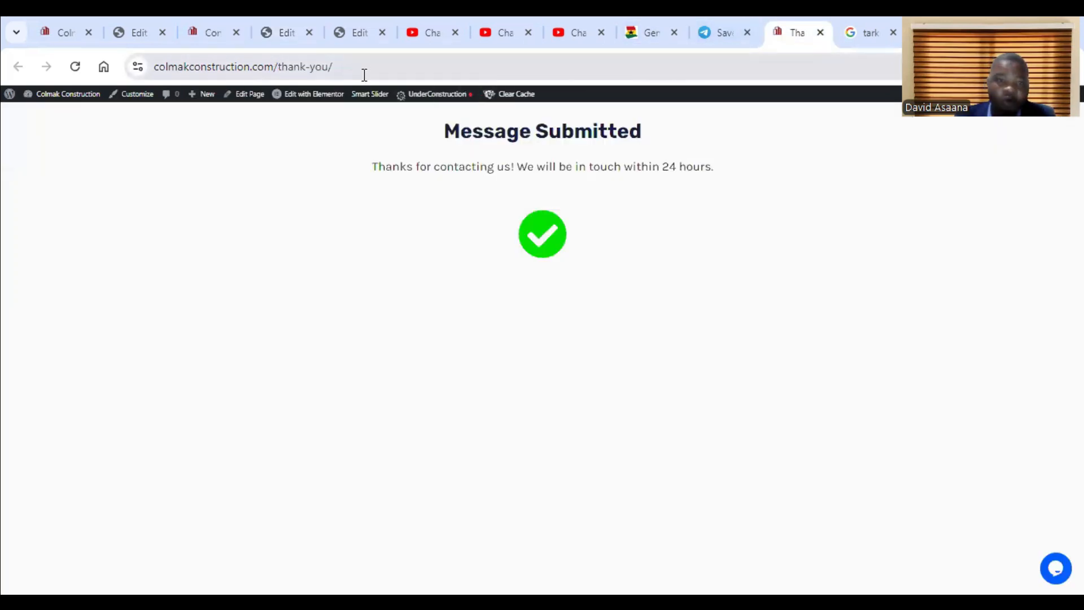
pyautogui.moveTo(342, 61); pyautogui.dragTo(143, 65)
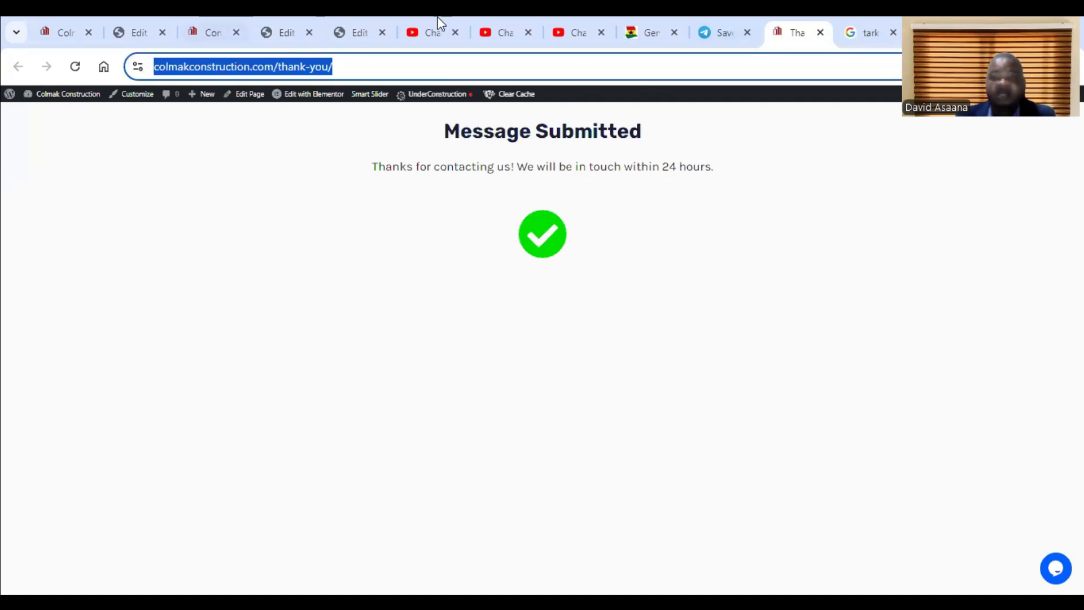
pyautogui.click(133, 25)
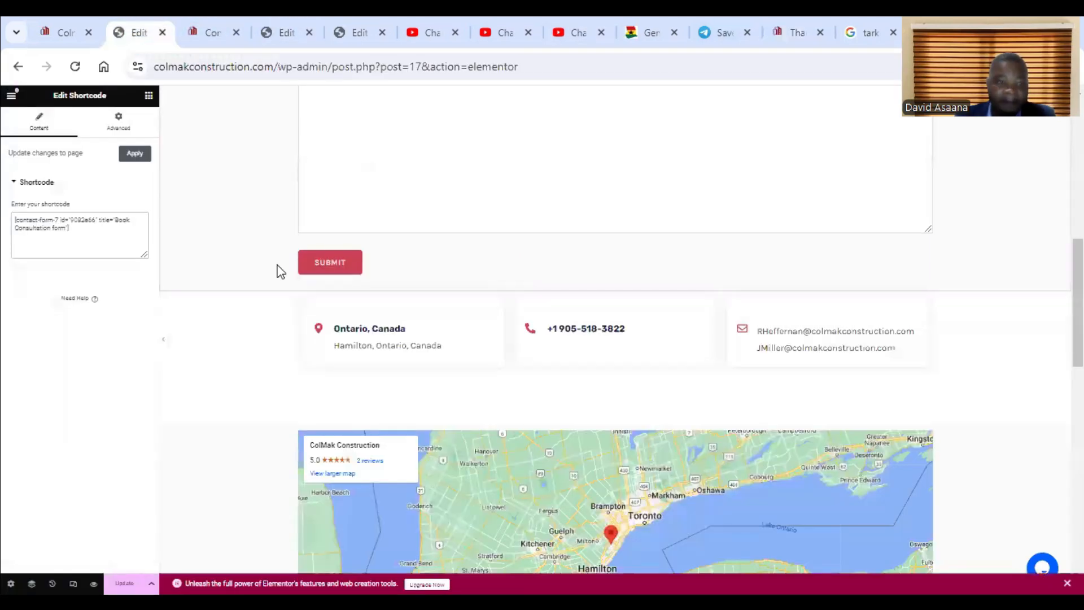
pyautogui.click(204, 26)
pyautogui.click(271, 26)
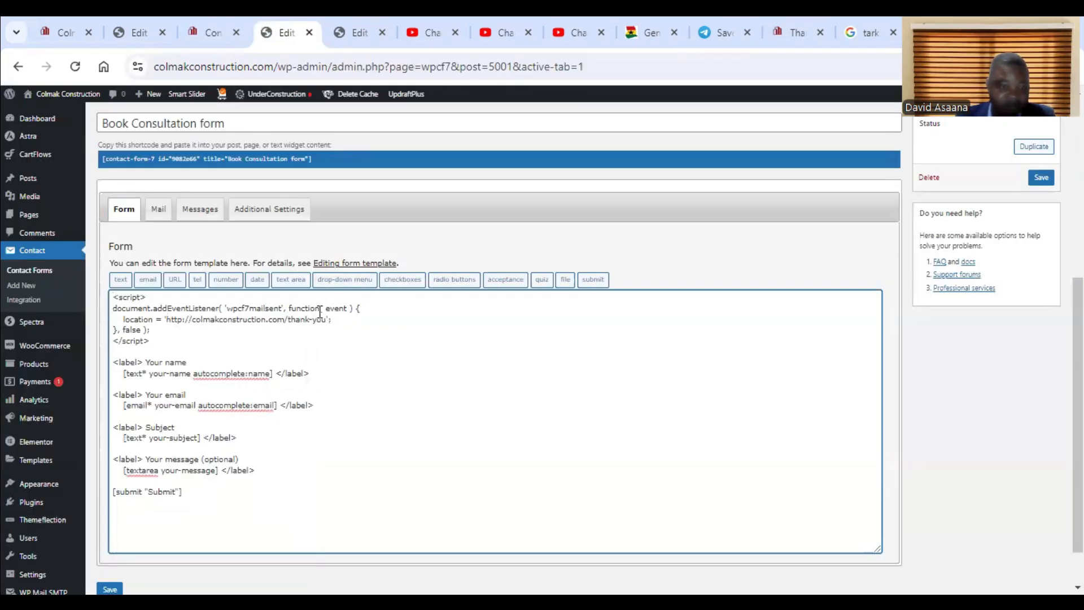
# Save the Book Consultation form with the redirect script and review the saved template.
pyautogui.scroll(-1, 139, 543)
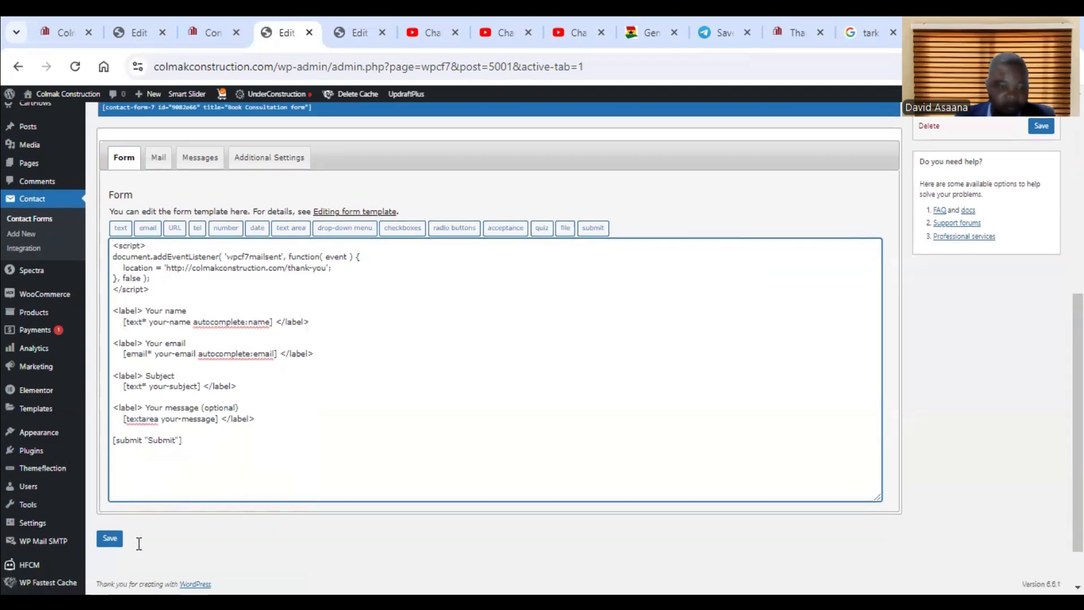
pyautogui.click(111, 539)
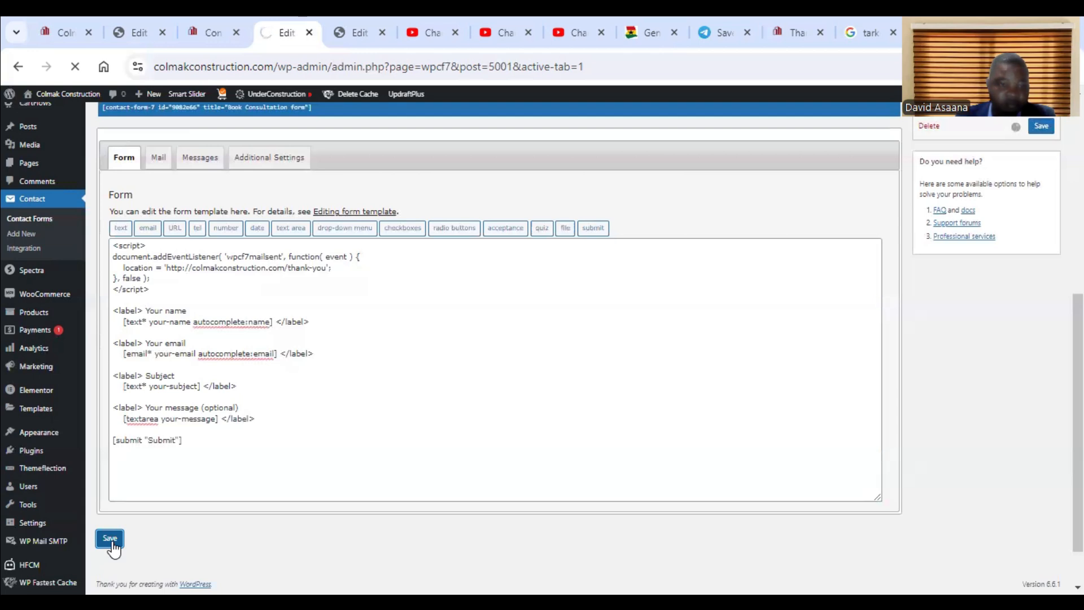
pyautogui.scroll(-4, 440, 351)
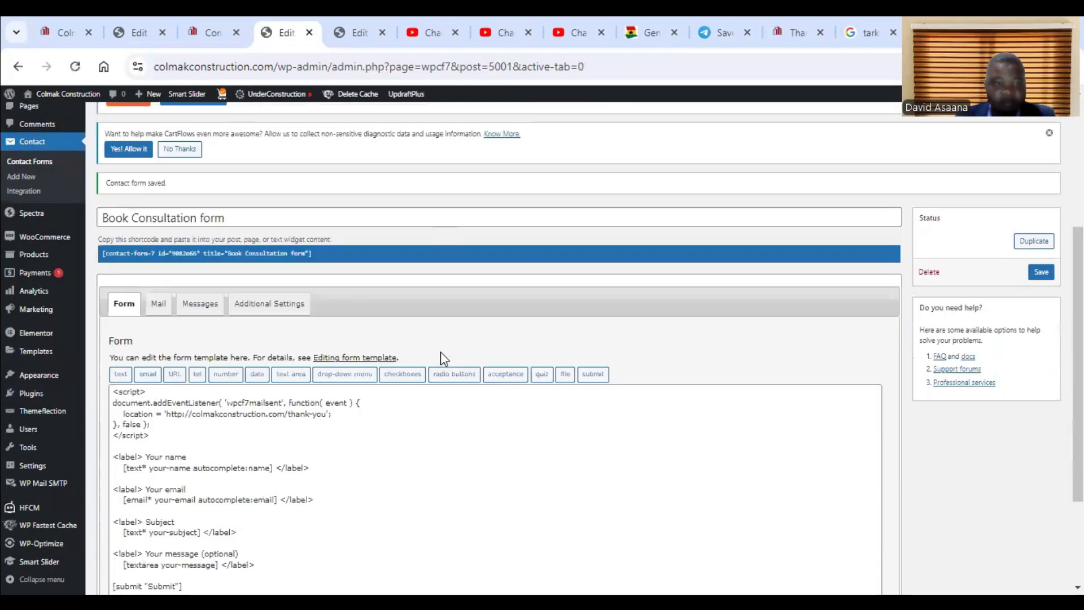
# Check the thank-you page in its open tab and reload the live Contact Us page containing the form.
pyautogui.scroll(-3, 441, 355)
pyautogui.click(798, 28)
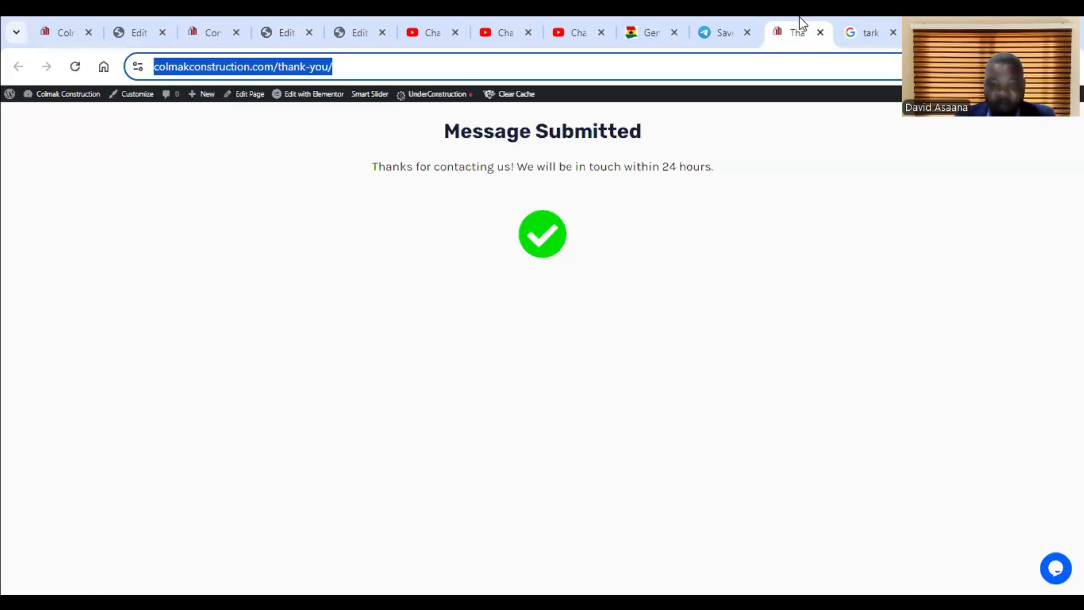
pyautogui.click(273, 17)
pyautogui.click(197, 17)
pyautogui.scroll(-1, 509, 409)
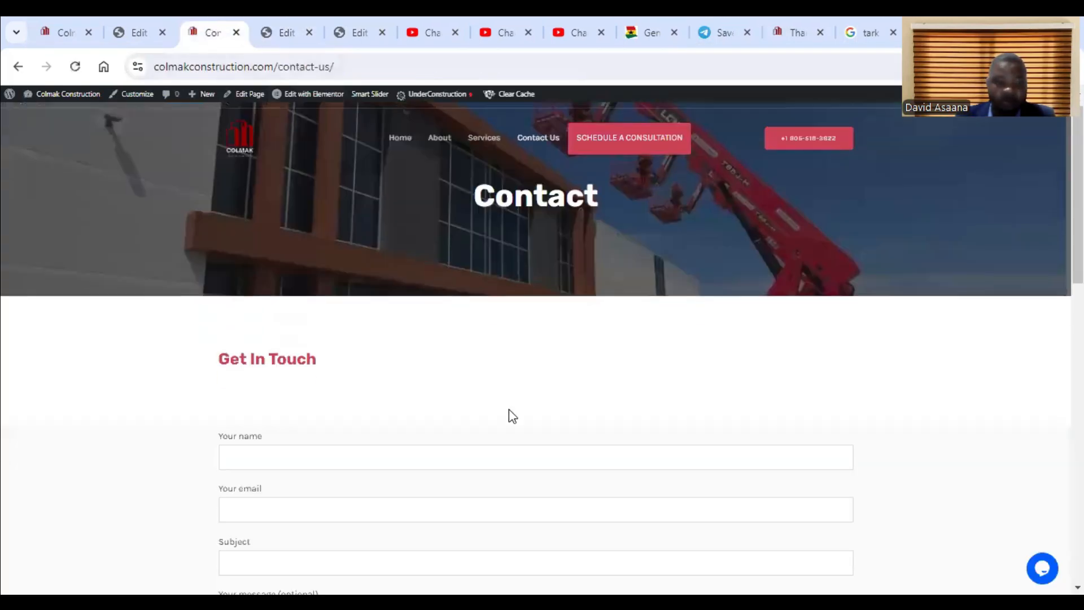
pyautogui.scroll(-4, 509, 409)
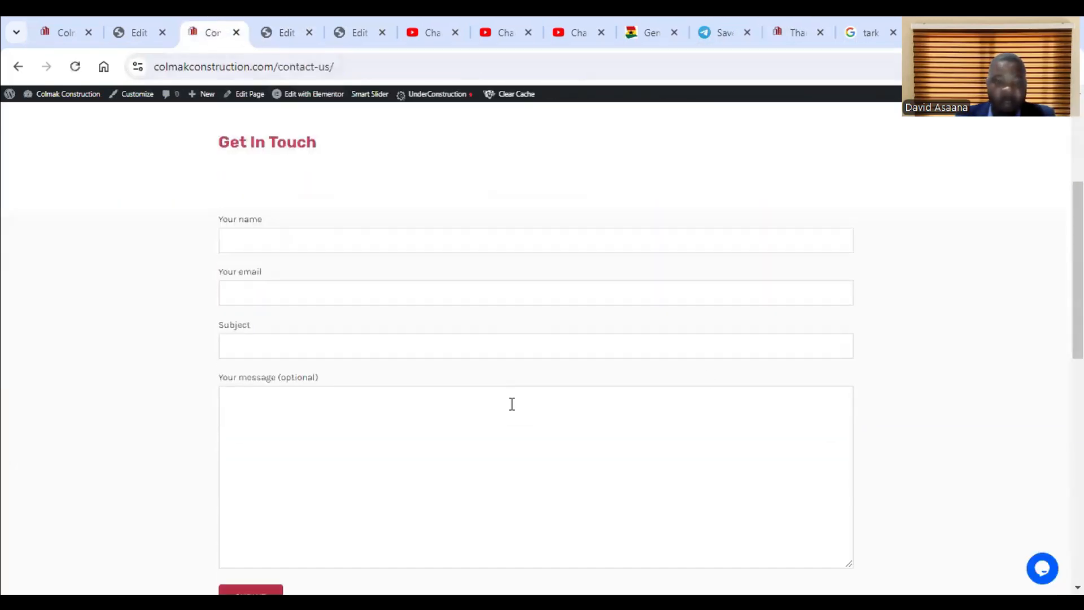
pyautogui.click(76, 67)
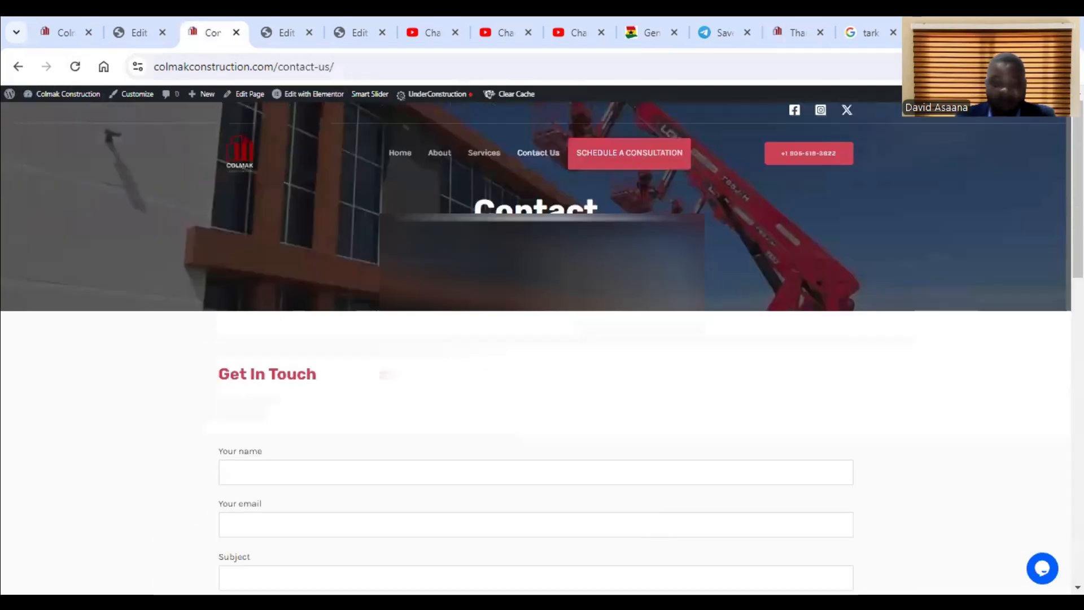
pyautogui.click(75, 66)
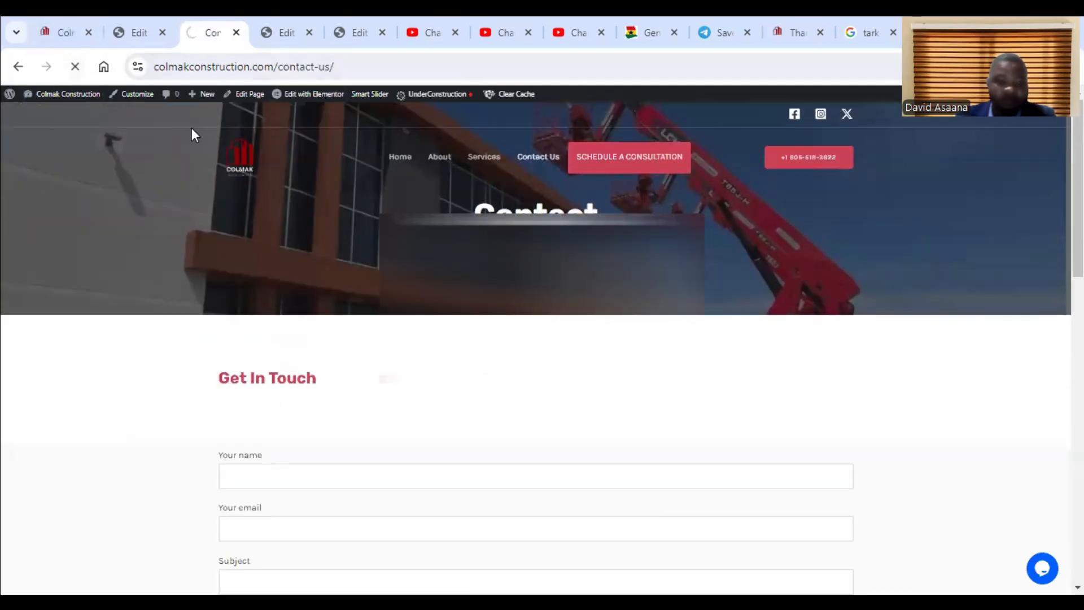
# Fill in the live contact form with the sender's name, email, subject Testing and message Testing, and submit it.
pyautogui.click(273, 230)
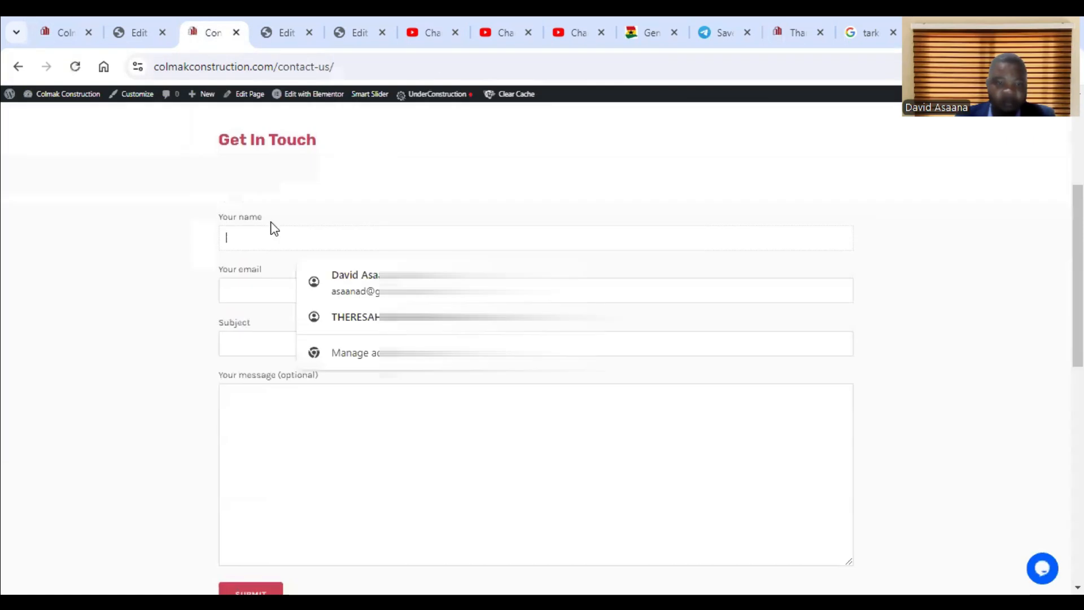
pyautogui.click(355, 281)
pyautogui.click(294, 343)
pyautogui.click(333, 381)
pyautogui.click(234, 440)
pyautogui.moveTo(257, 344); pyautogui.dragTo(205, 346)
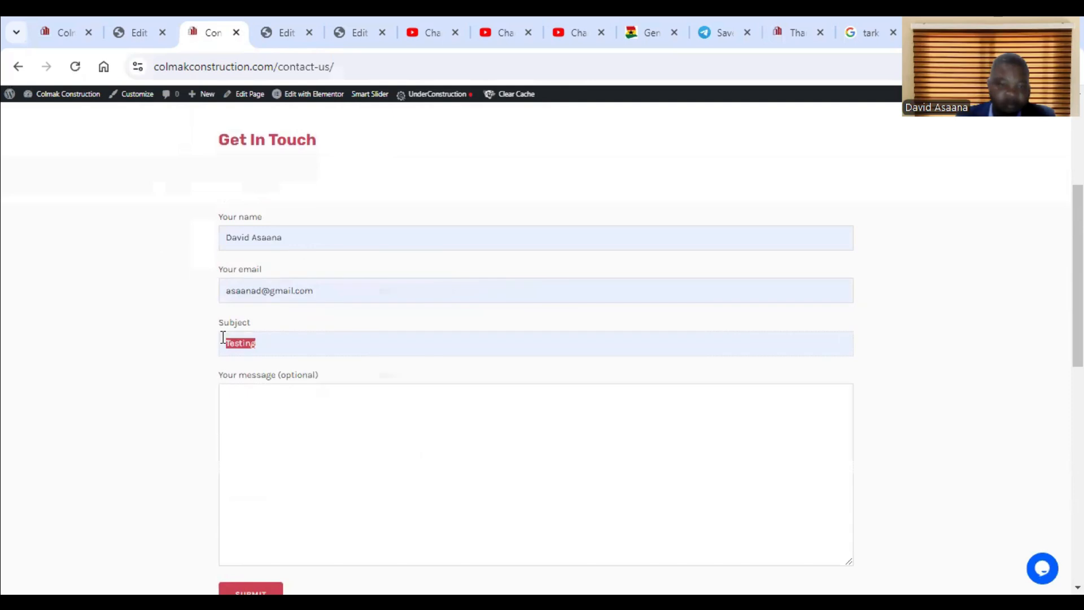
pyautogui.rightClick(221, 337)
pyautogui.click(295, 135)
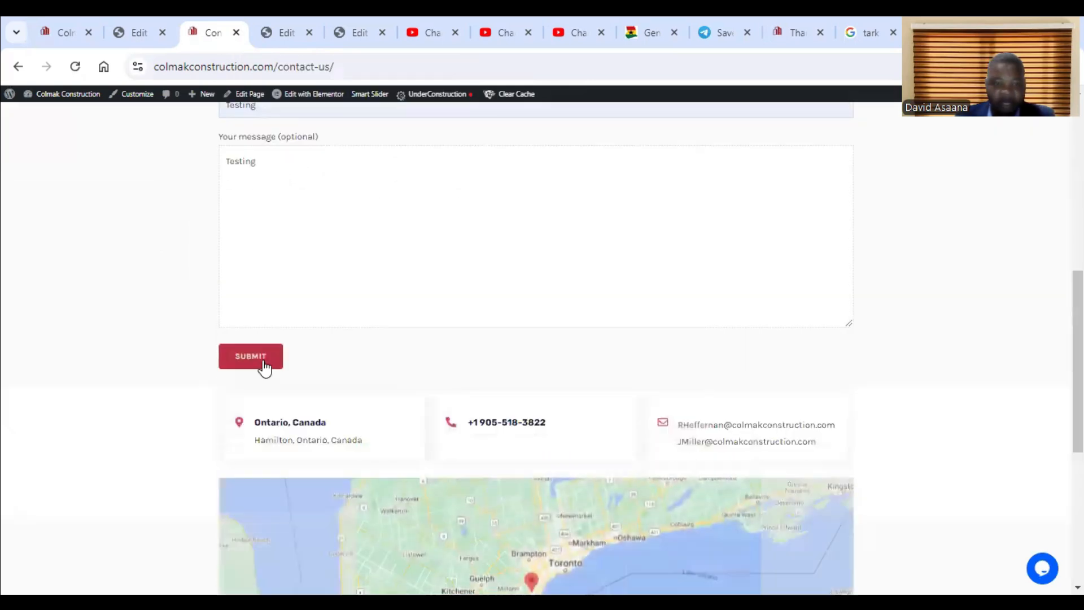
pyautogui.click(262, 363)
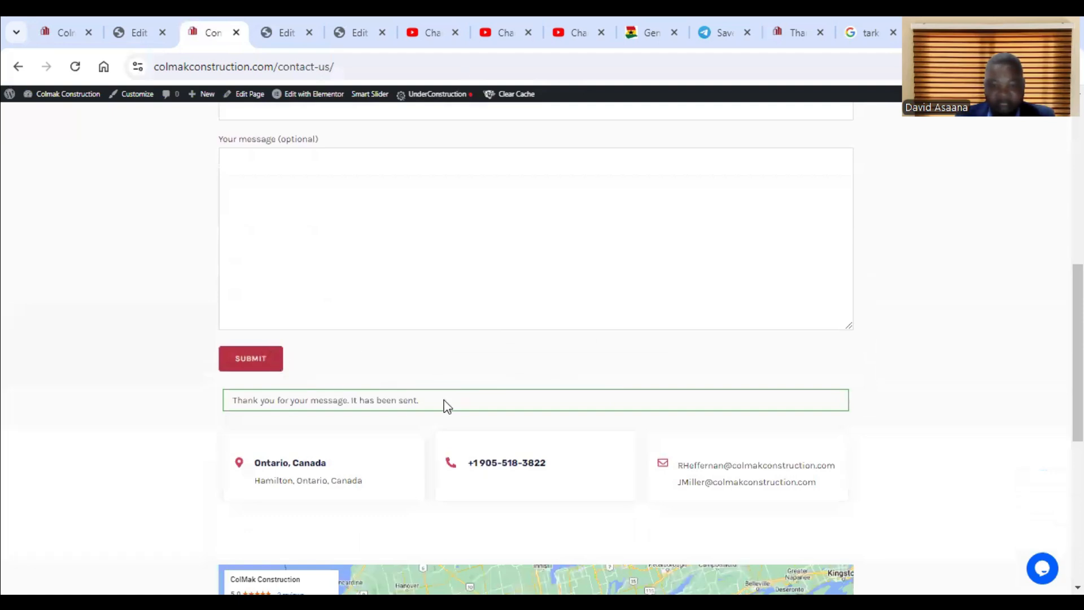
# Check the embedded form in the Contact Us page's Elementor editor and save the Book Consultation form template again.
pyautogui.scroll(4, 358, 375)
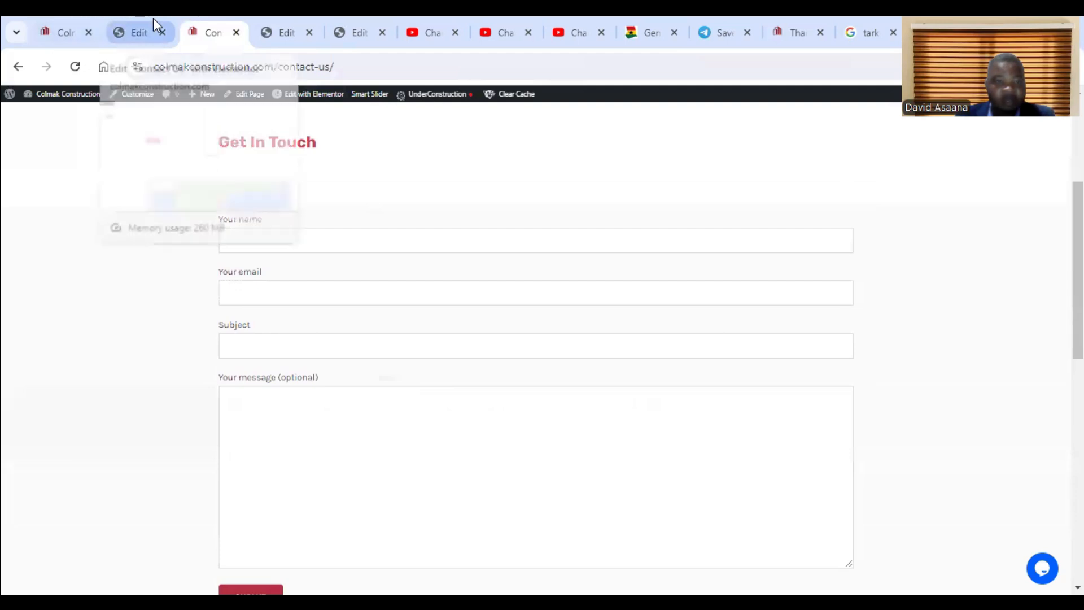
pyautogui.click(138, 16)
pyautogui.scroll(-3, 331, 361)
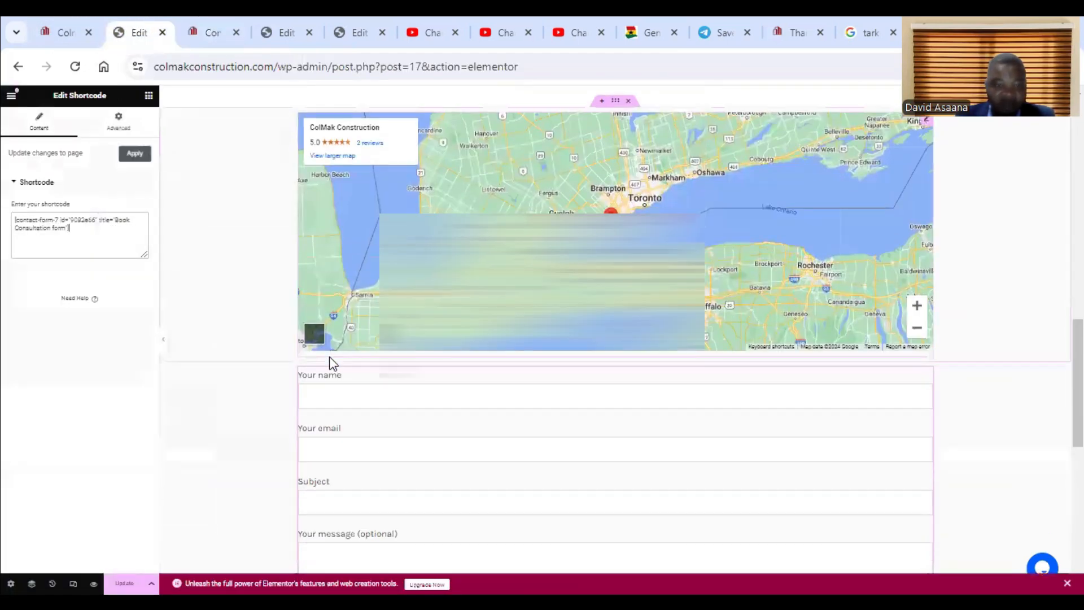
pyautogui.click(207, 30)
pyautogui.hotkey('ctrl', 'Tab')
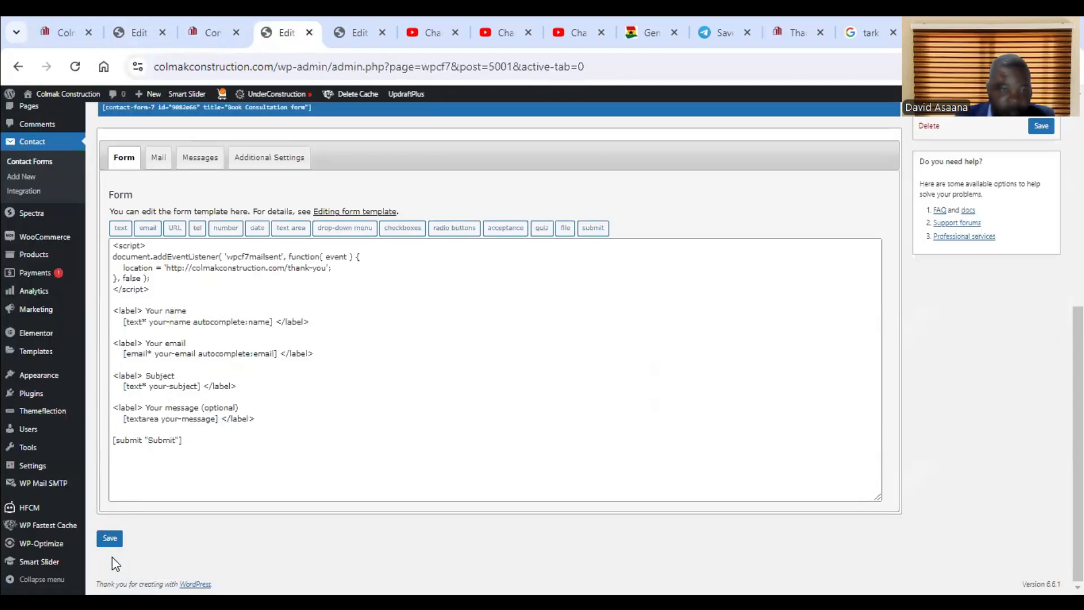
pyautogui.click(111, 537)
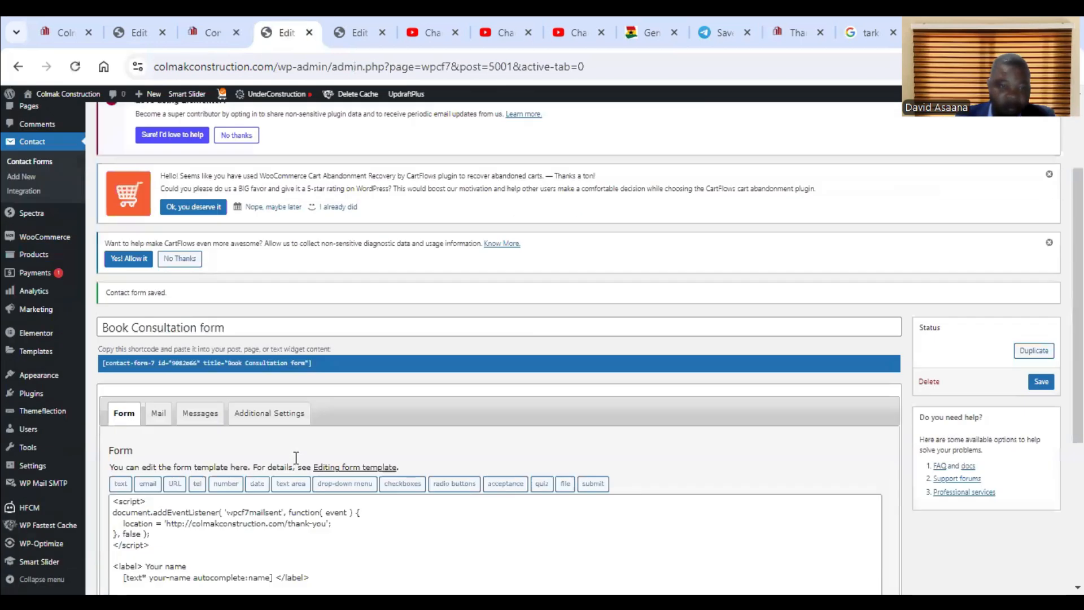
pyautogui.scroll(-6, 295, 455)
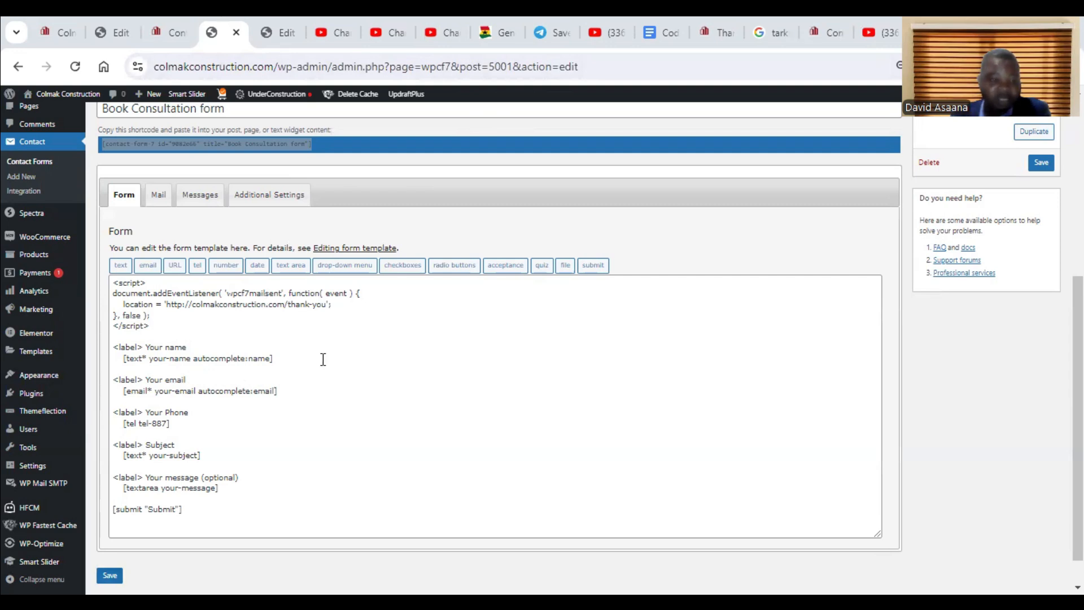
# Complete the Contact Us form that includes Your Phone with the sender's contact details, subject Testing and message Testing, and submit it.
pyautogui.scroll(-1, 365, 299)
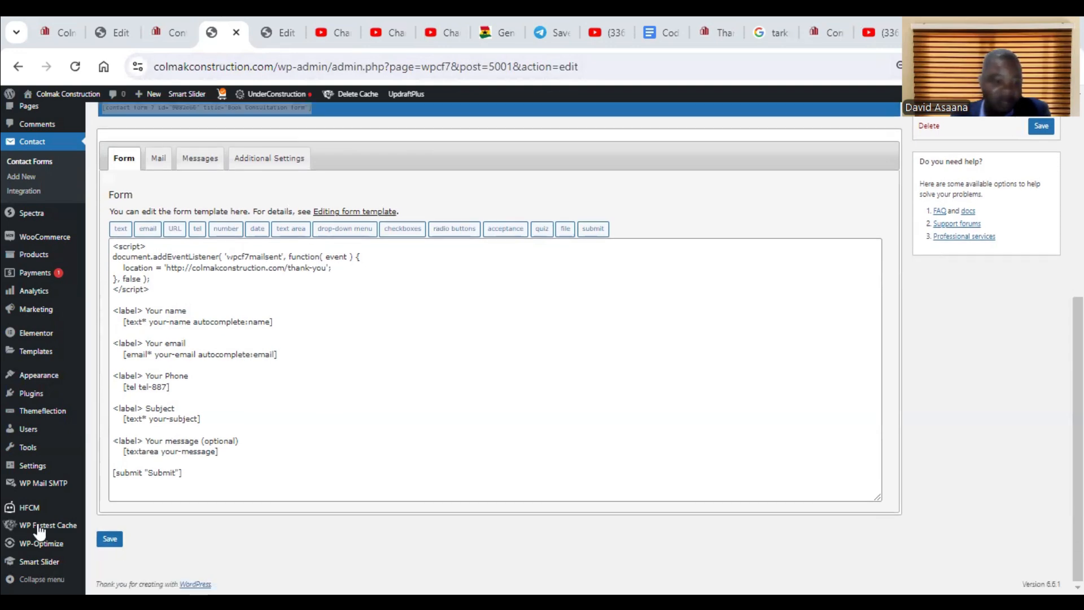
pyautogui.click(810, 28)
pyautogui.click(289, 245)
pyautogui.click(363, 285)
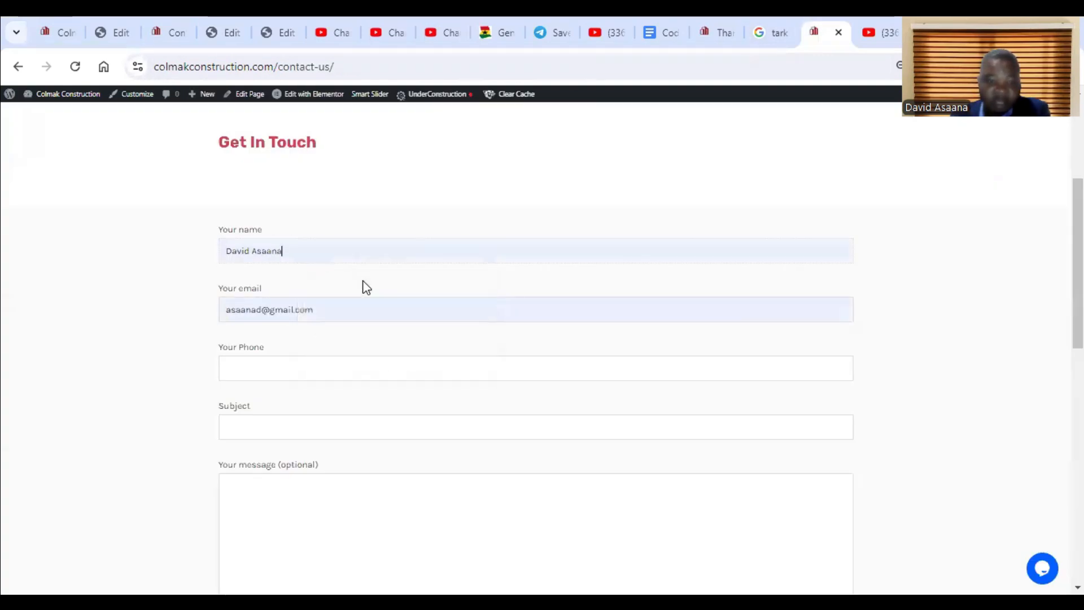
pyautogui.click(258, 428)
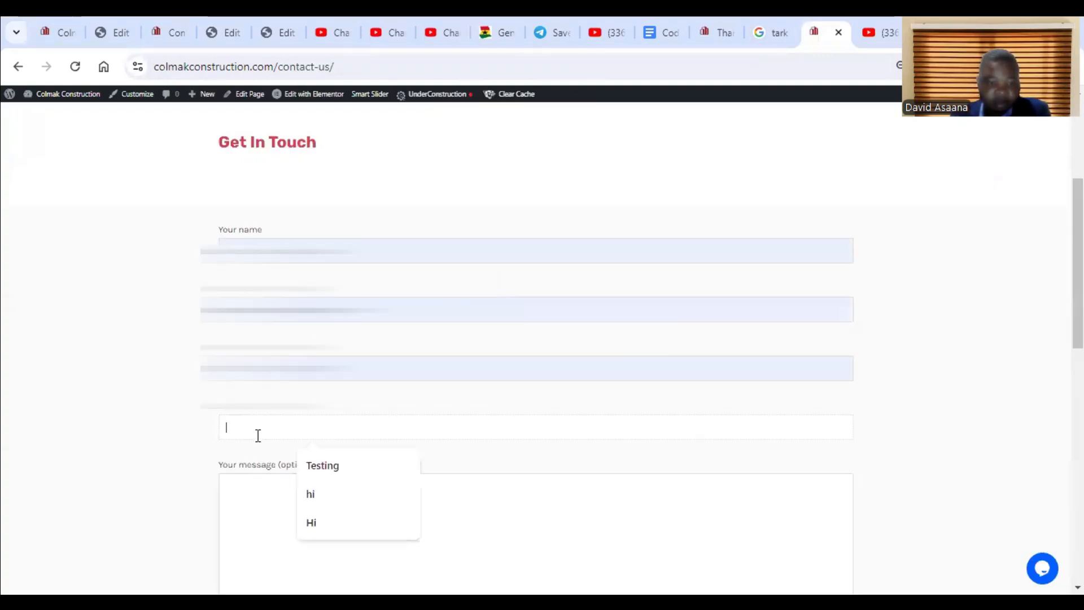
pyautogui.click(322, 466)
pyautogui.click(278, 495)
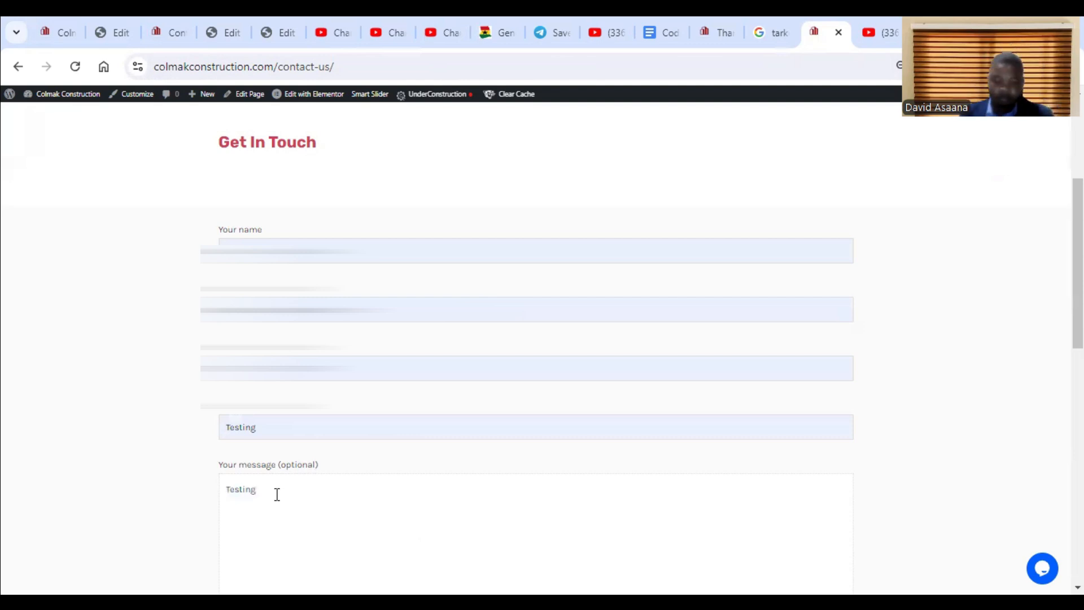
pyautogui.scroll(-3, 499, 537)
pyautogui.click(259, 542)
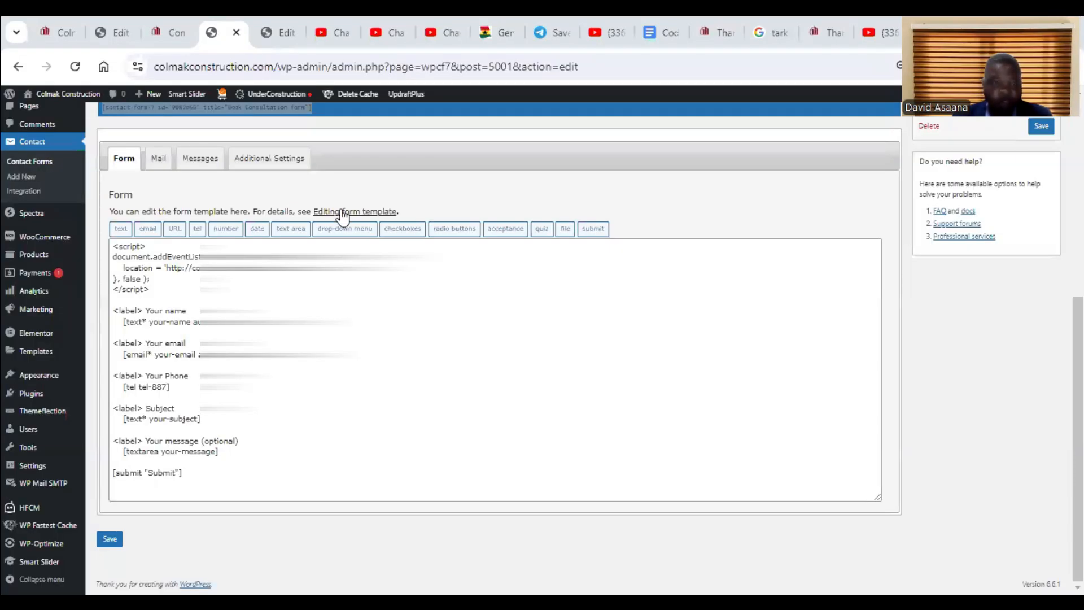
# Open the mail template settings of the Book Consultation form.
pyautogui.click(161, 159)
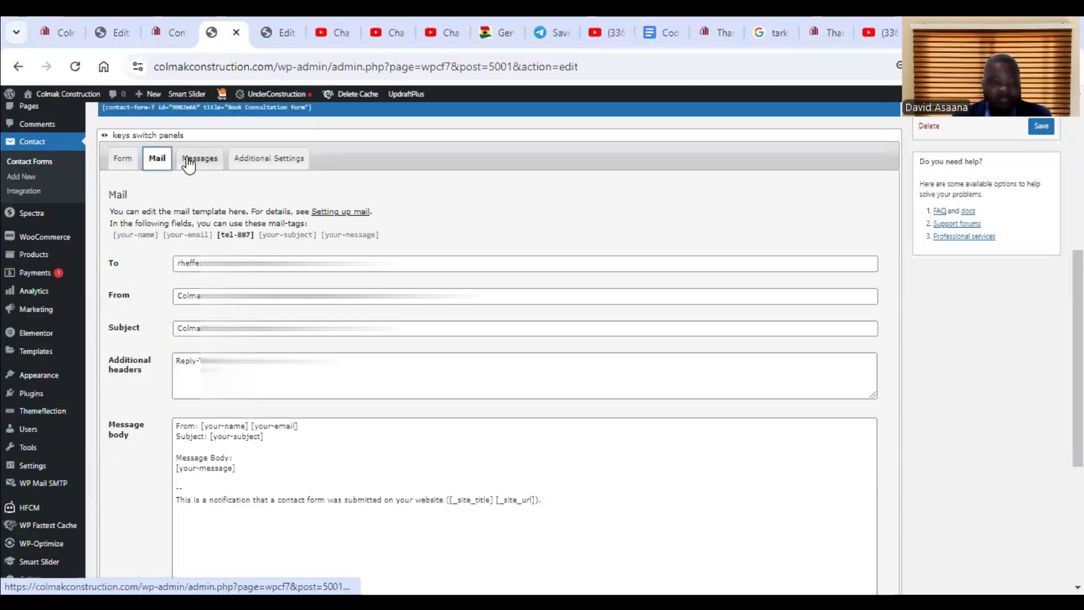